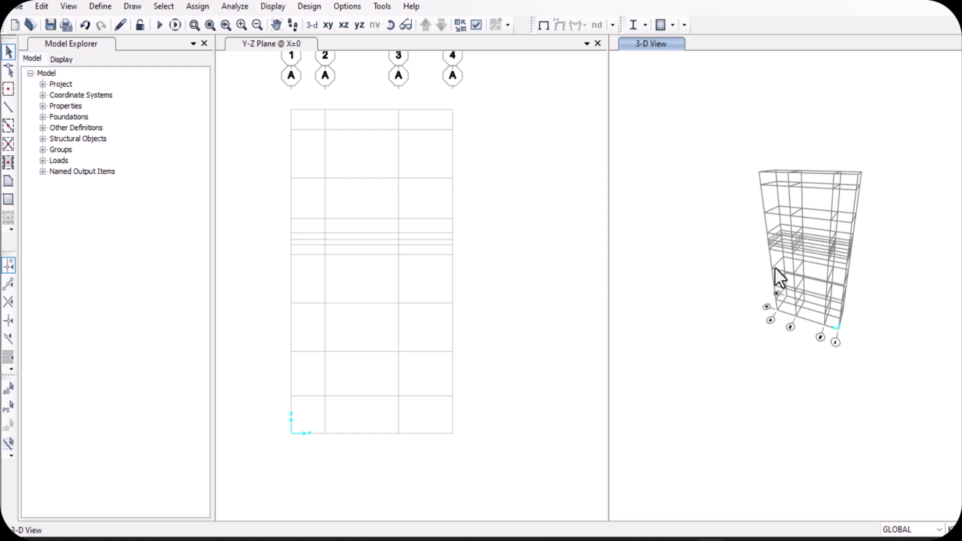
# Switch from Rhino back to SAP2000 and examine the X, Y and Z grid ordinates of the GLOBAL coordinate system
pyautogui.scroll(3, 798, 233)
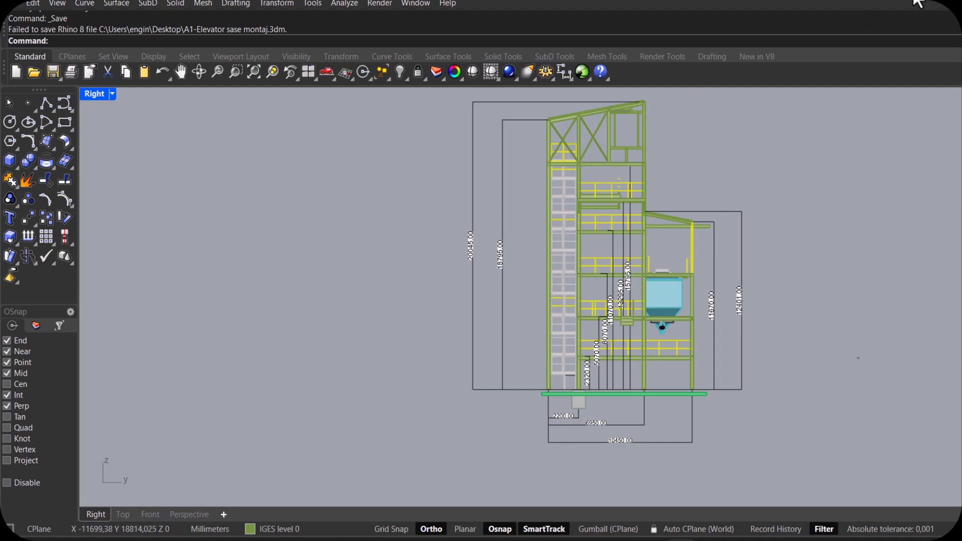
pyautogui.click(909, 1)
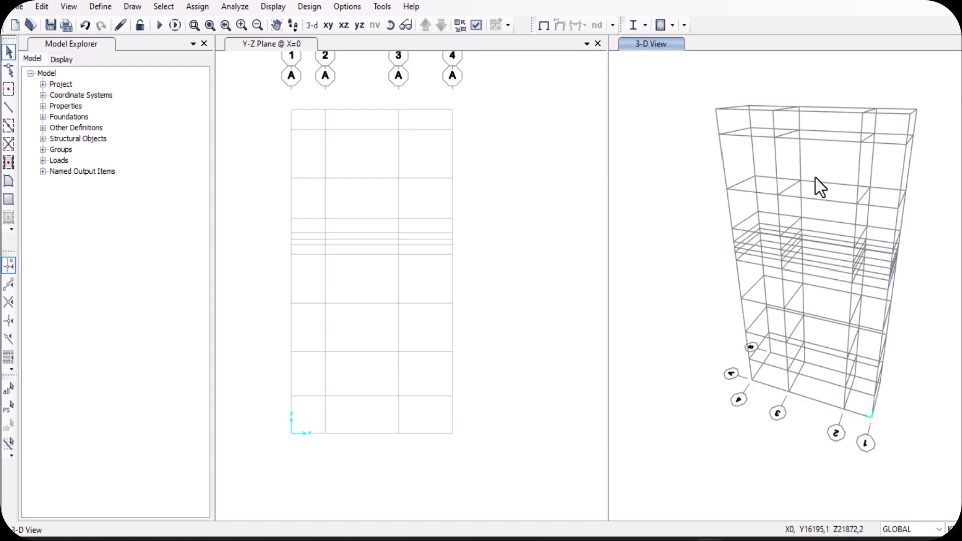
pyautogui.rightClick(478, 227)
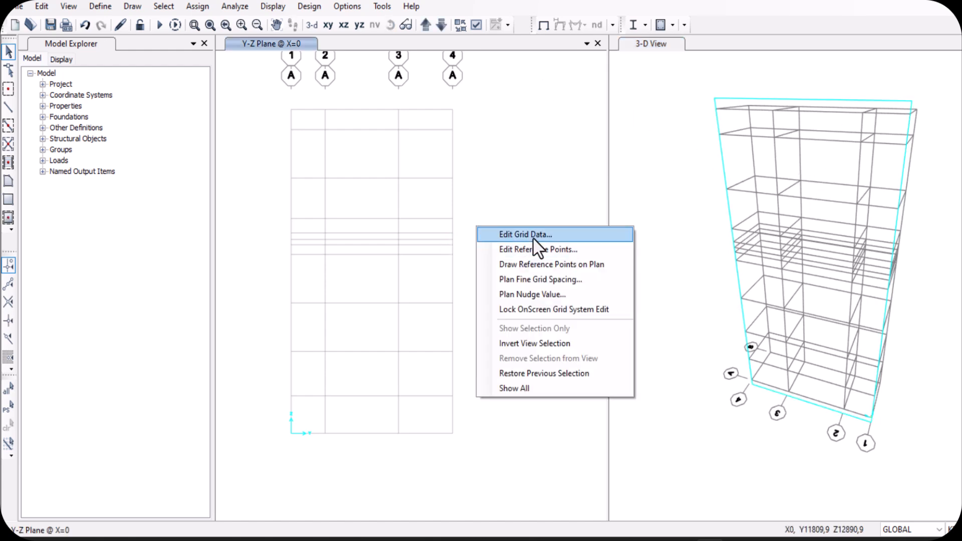
pyautogui.click(533, 235)
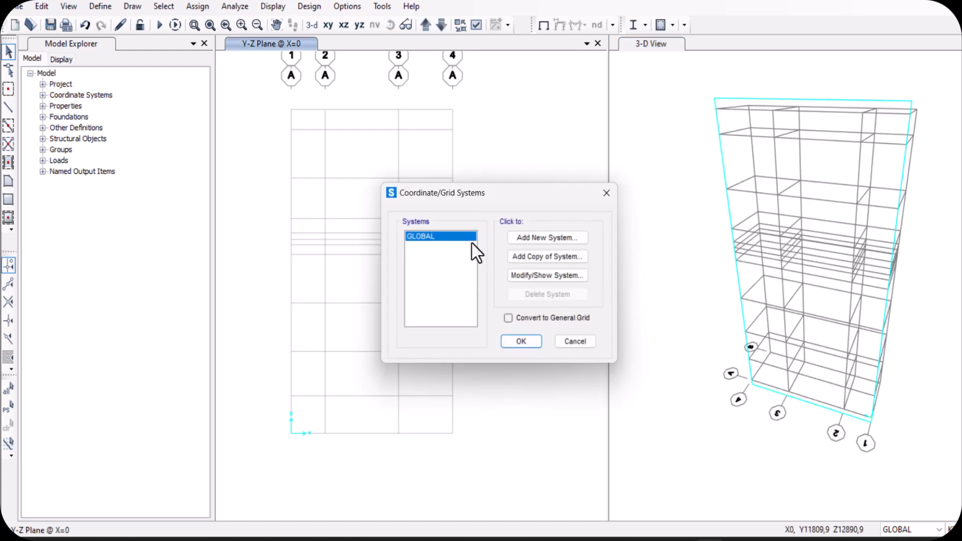
pyautogui.click(549, 276)
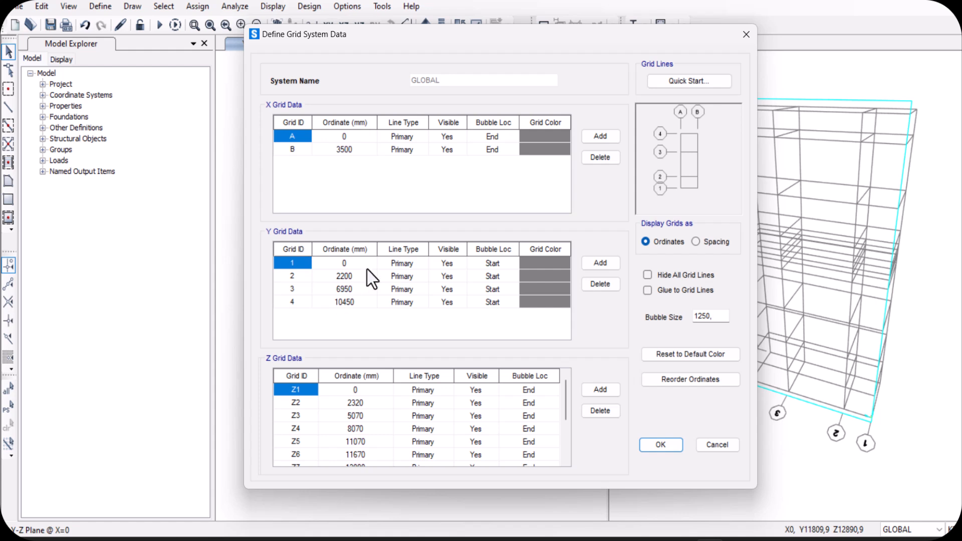
pyautogui.scroll(-2, 348, 407)
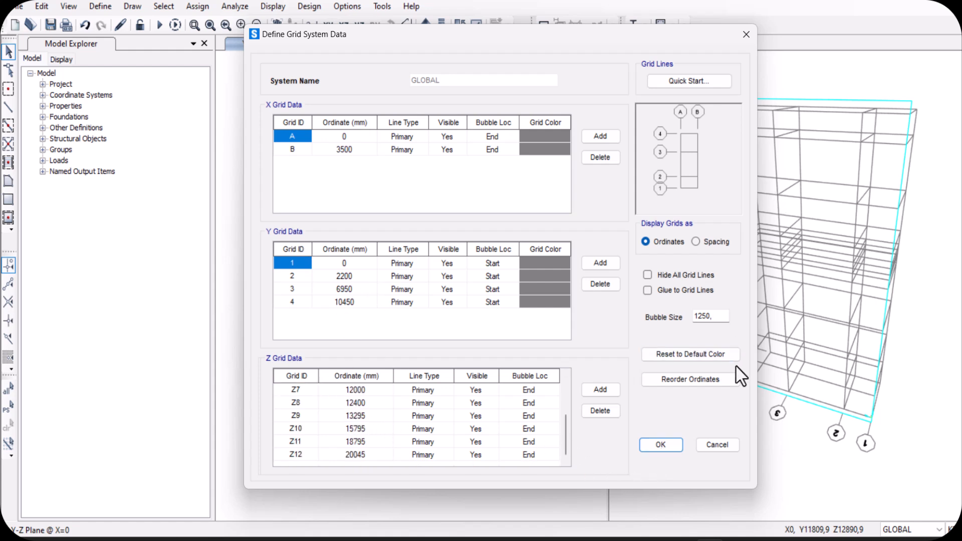
pyautogui.click(674, 447)
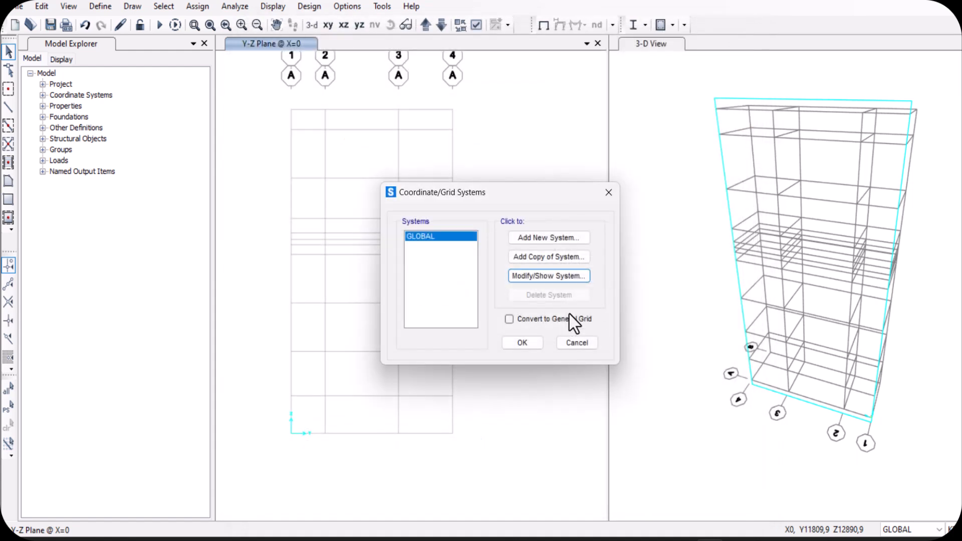
pyautogui.click(523, 343)
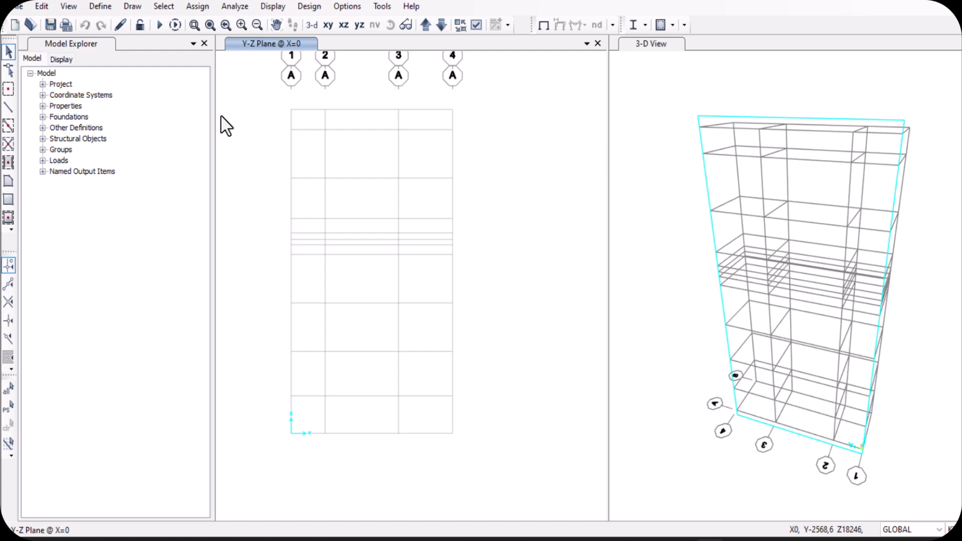
# Review the material property data of the 4000Psi concrete among the defined materials
pyautogui.click(101, 7)
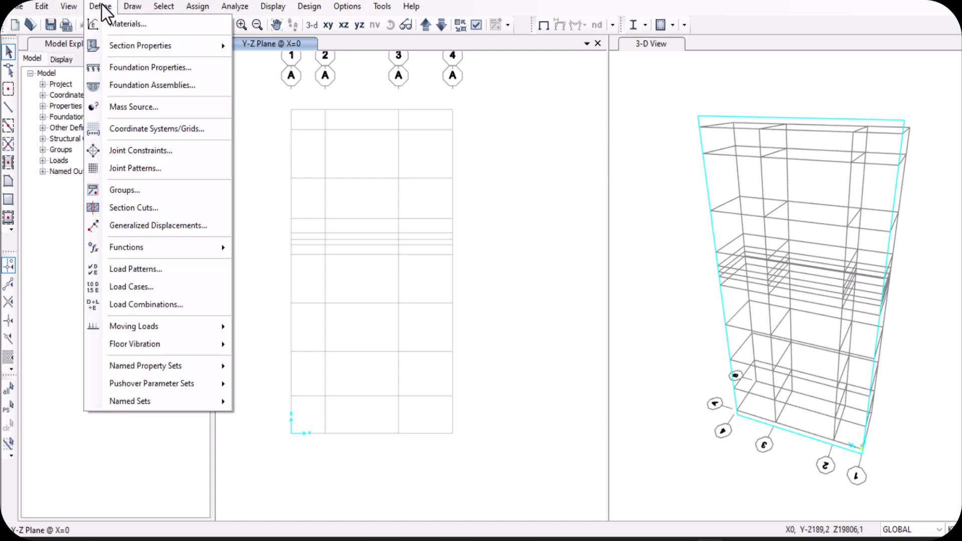
pyautogui.click(123, 24)
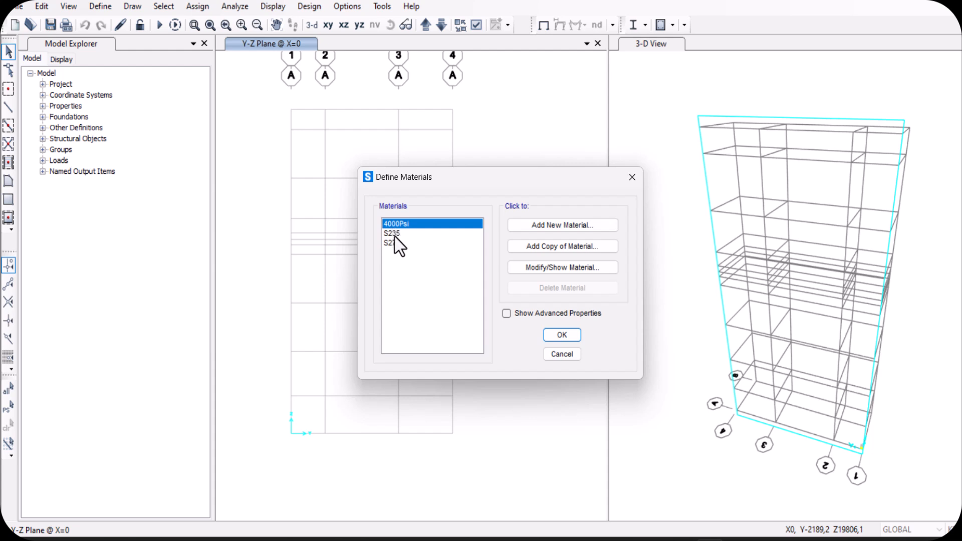
pyautogui.click(544, 267)
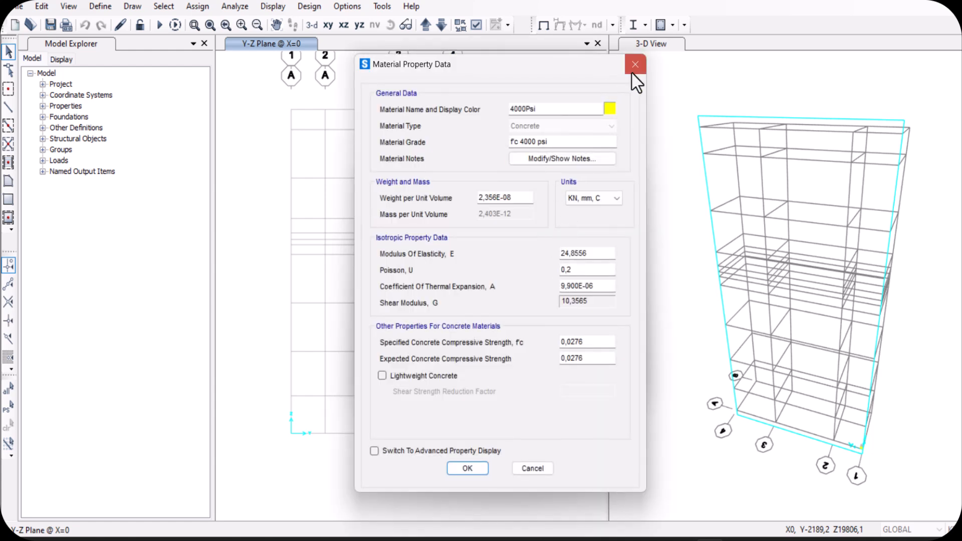
pyautogui.click(633, 68)
# Try adding a material for region Europe, type Steel, standard EN 1993-1-1 per EN 10025-2, grade S355
pyautogui.click(569, 227)
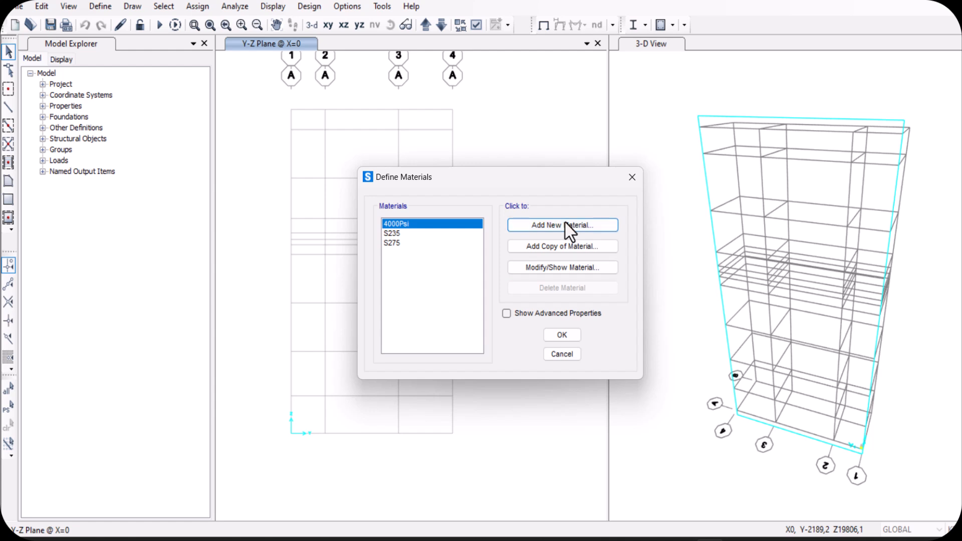
pyautogui.click(500, 244)
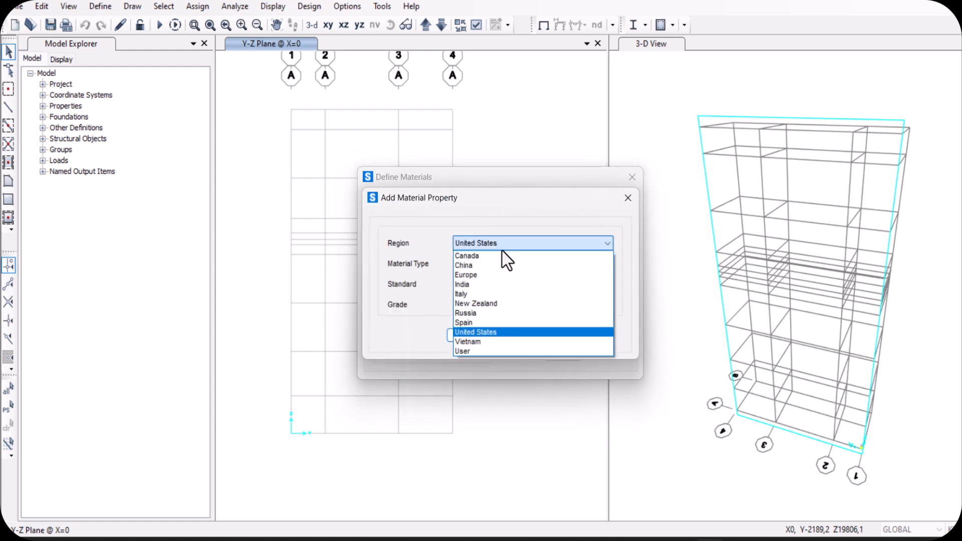
pyautogui.click(480, 275)
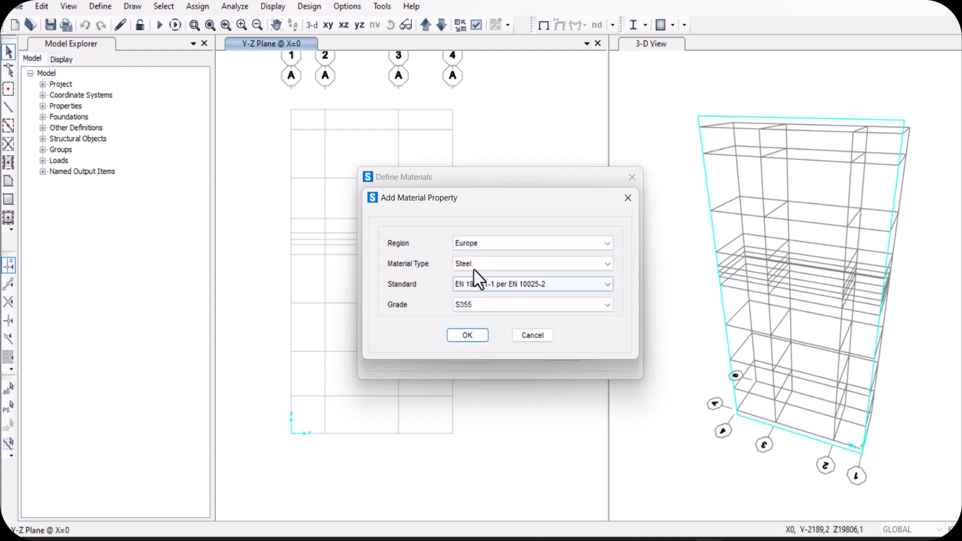
pyautogui.click(491, 308)
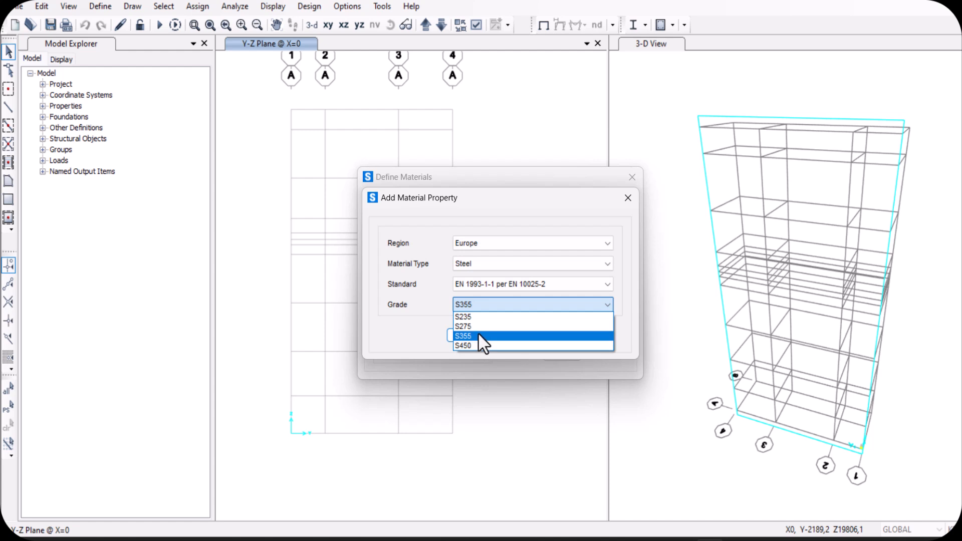
pyautogui.click(424, 331)
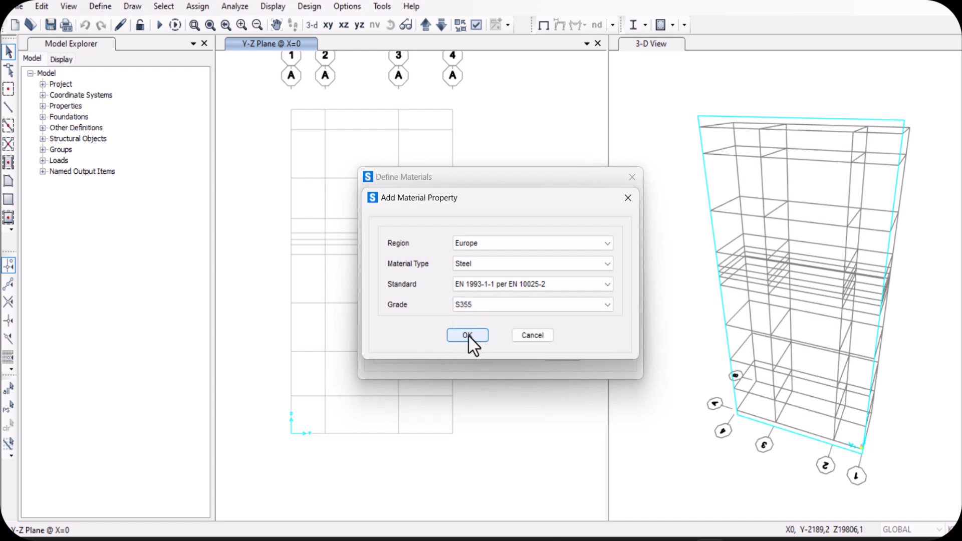
pyautogui.click(535, 336)
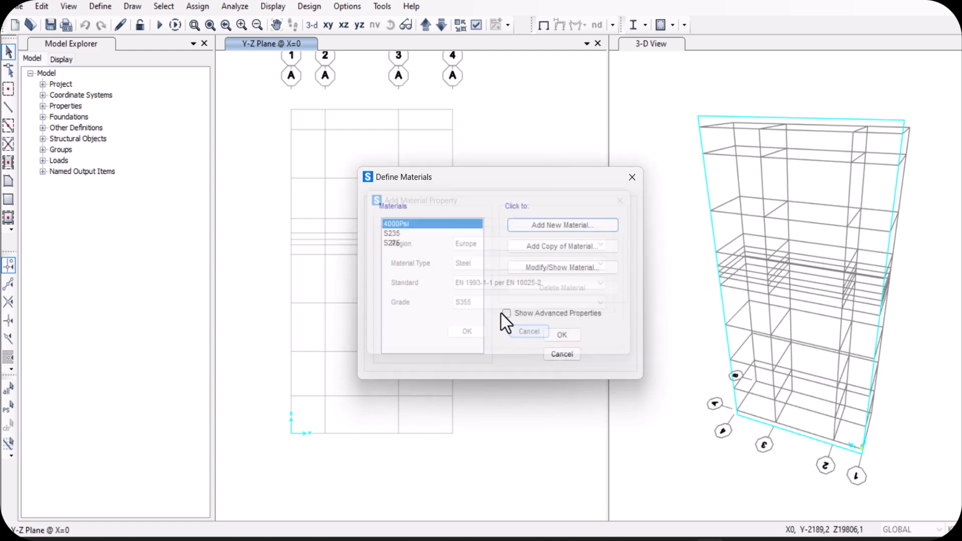
pyautogui.click(556, 334)
# Open the list of defined frame section properties
pyautogui.click(100, 6)
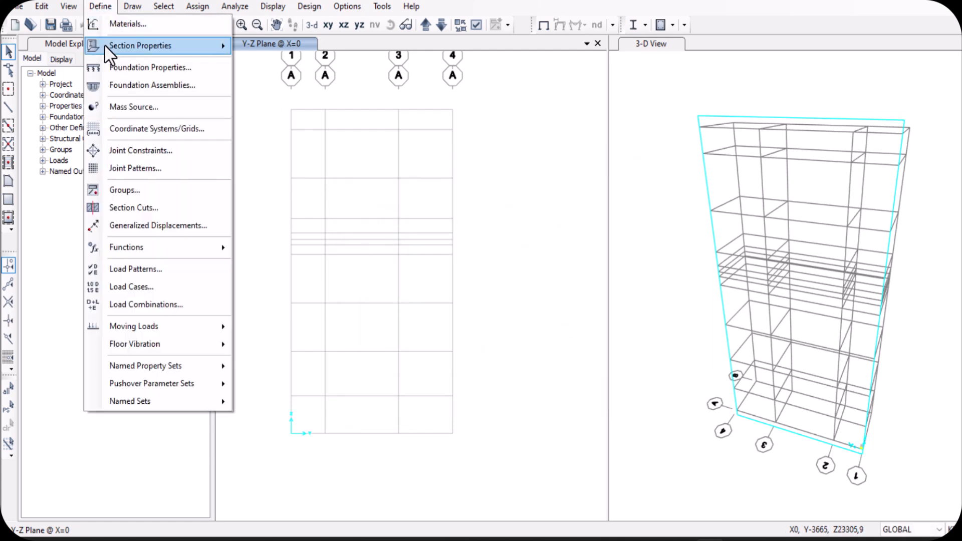
pyautogui.moveTo(124, 46)
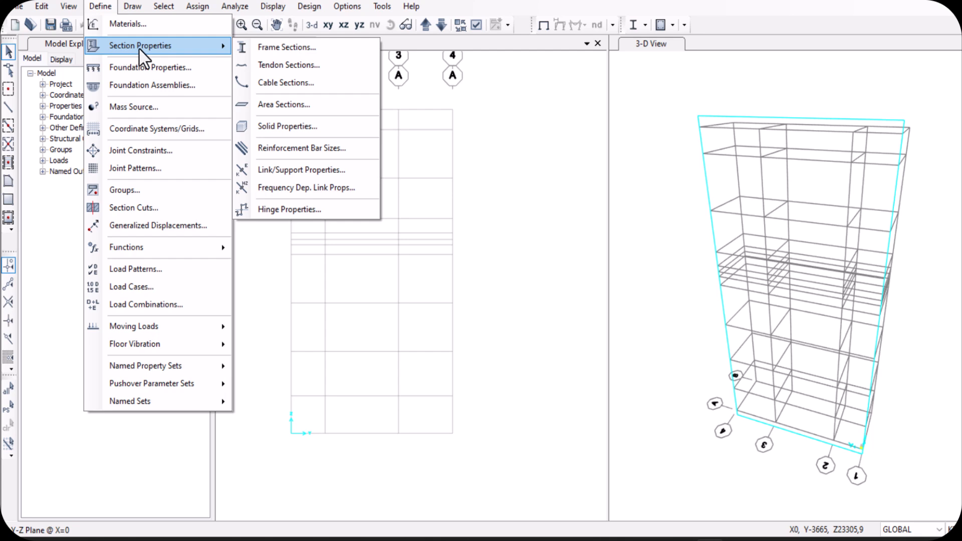
pyautogui.click(280, 48)
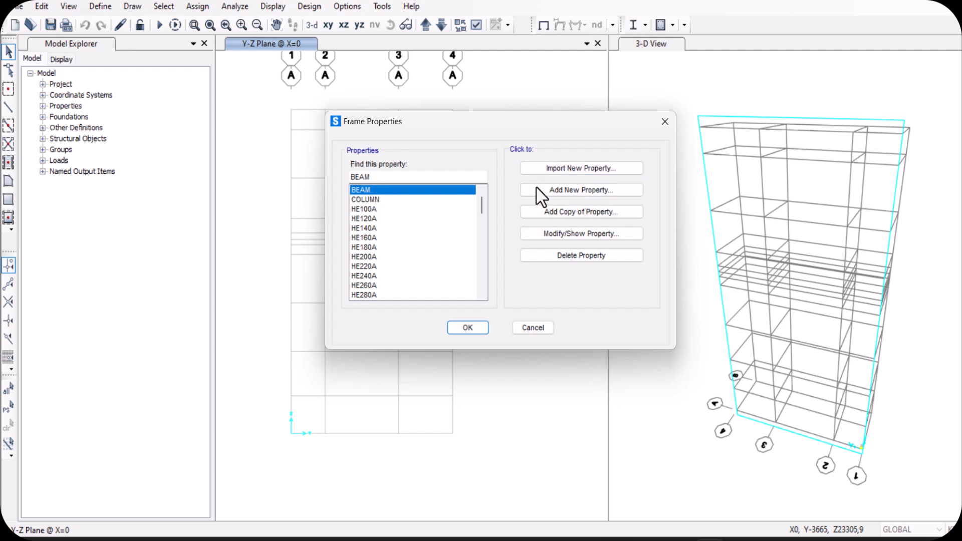
# Try importing steel I/Wide Flange sections from the HEA series with material S275
pyautogui.click(569, 172)
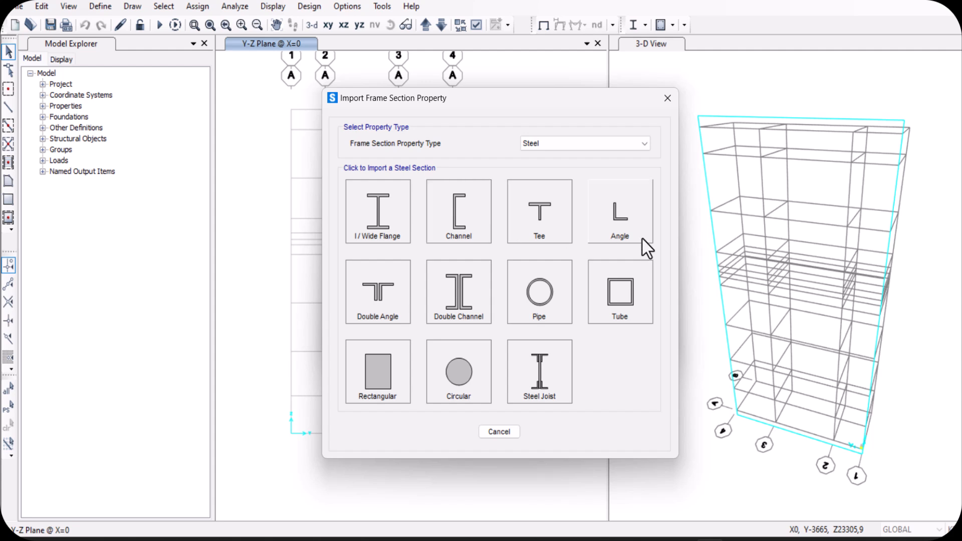
pyautogui.click(406, 235)
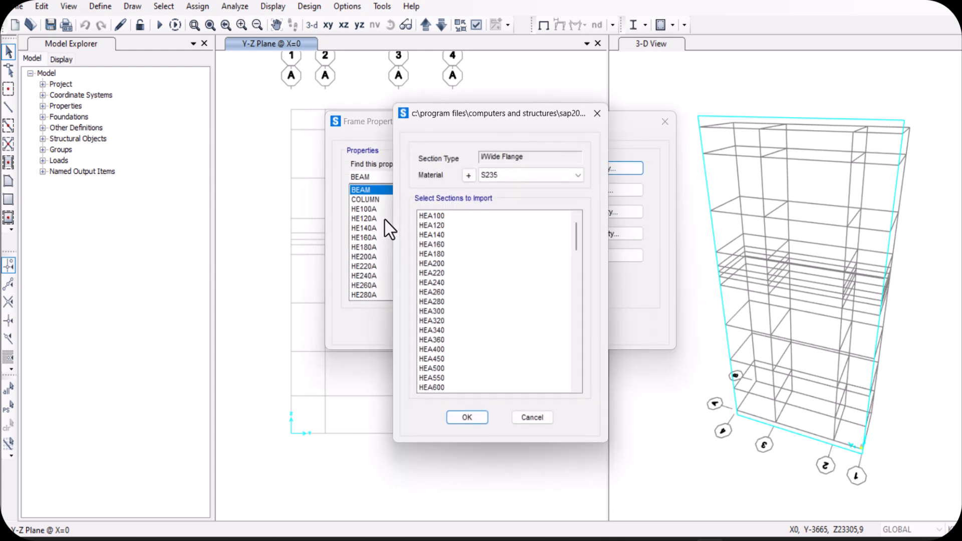
pyautogui.click(512, 177)
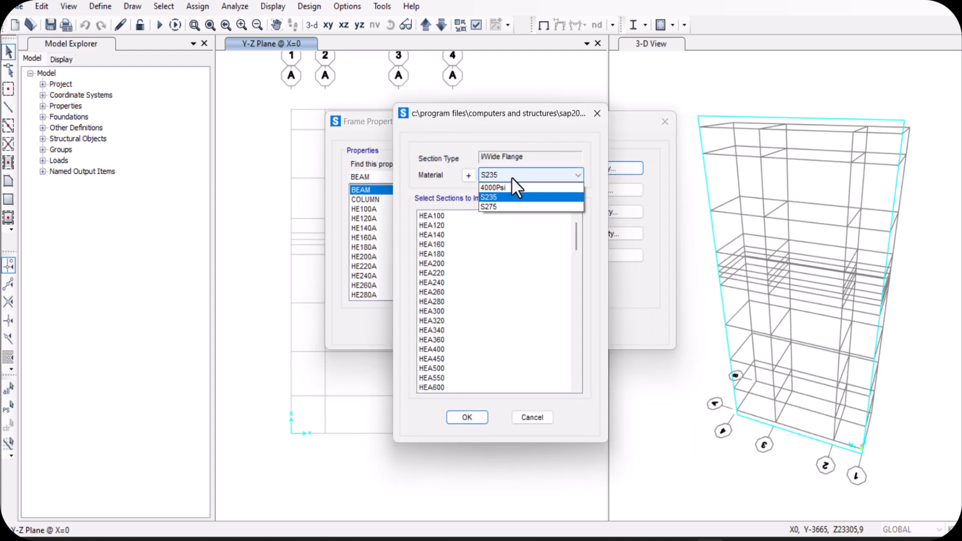
pyautogui.click(502, 206)
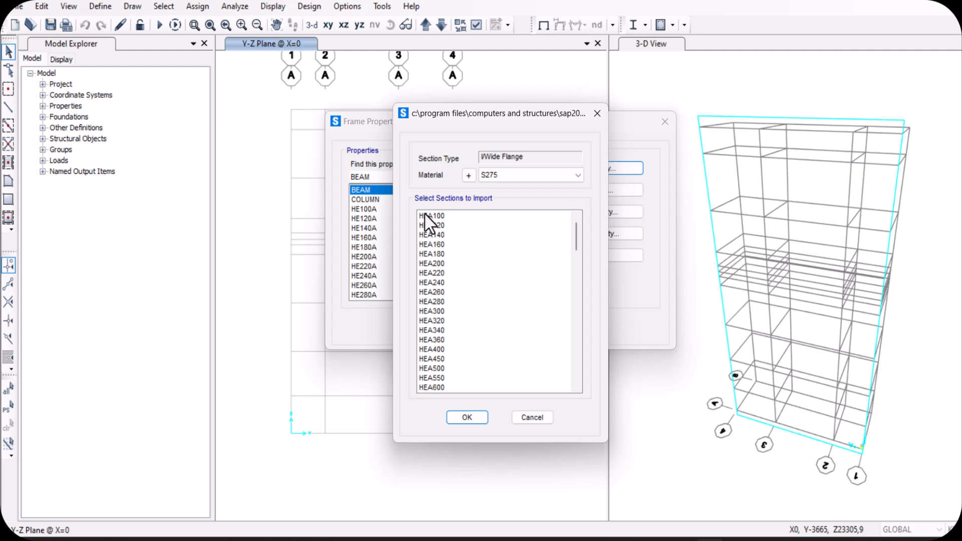
pyautogui.click(543, 422)
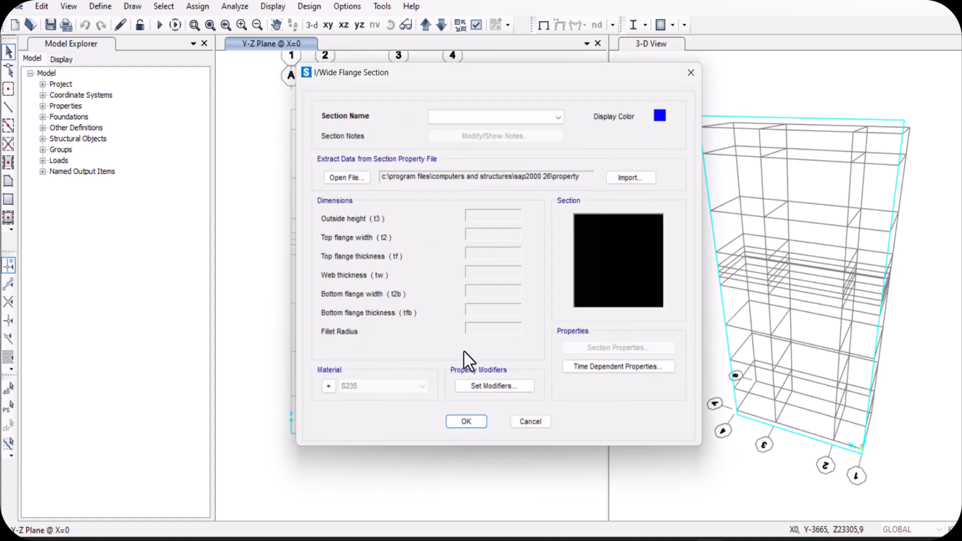
pyautogui.click(693, 71)
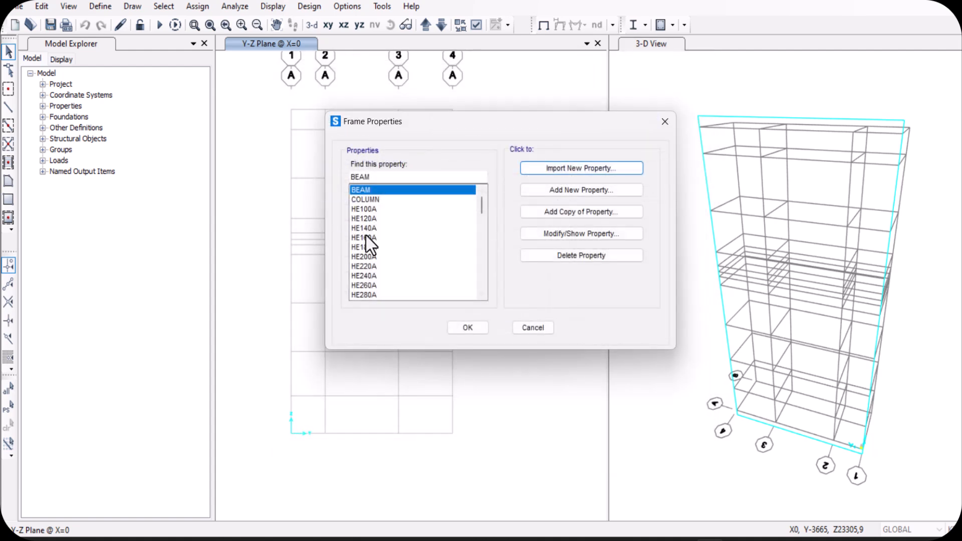
pyautogui.click(576, 167)
pyautogui.click(378, 209)
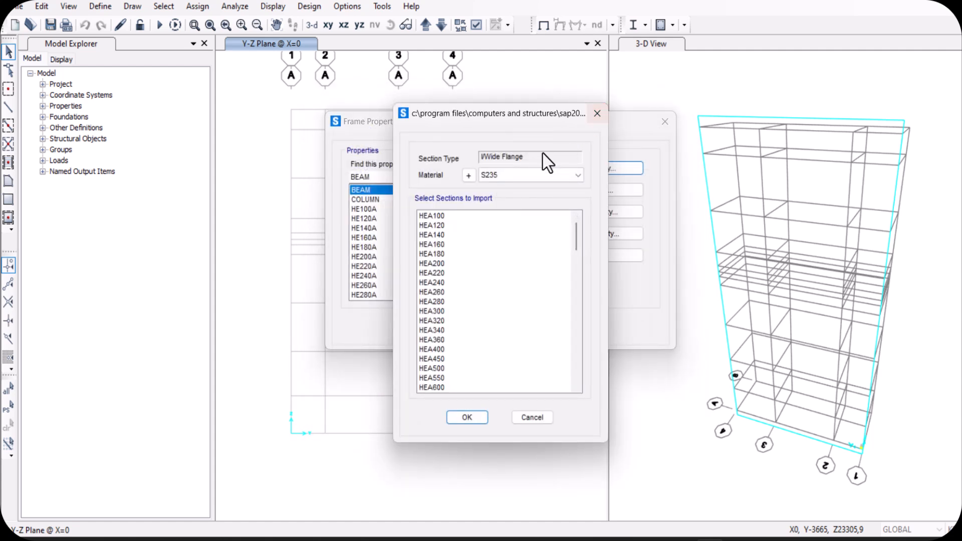
pyautogui.click(597, 113)
pyautogui.click(695, 71)
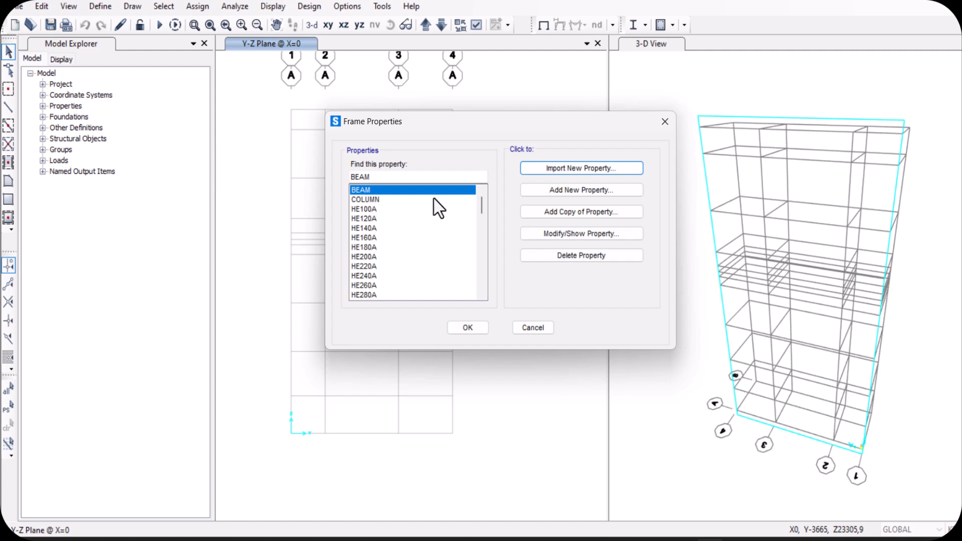
# Try defining a steel auto select list named BEBEBE with the sections HE100A through HE240A
pyautogui.click(573, 193)
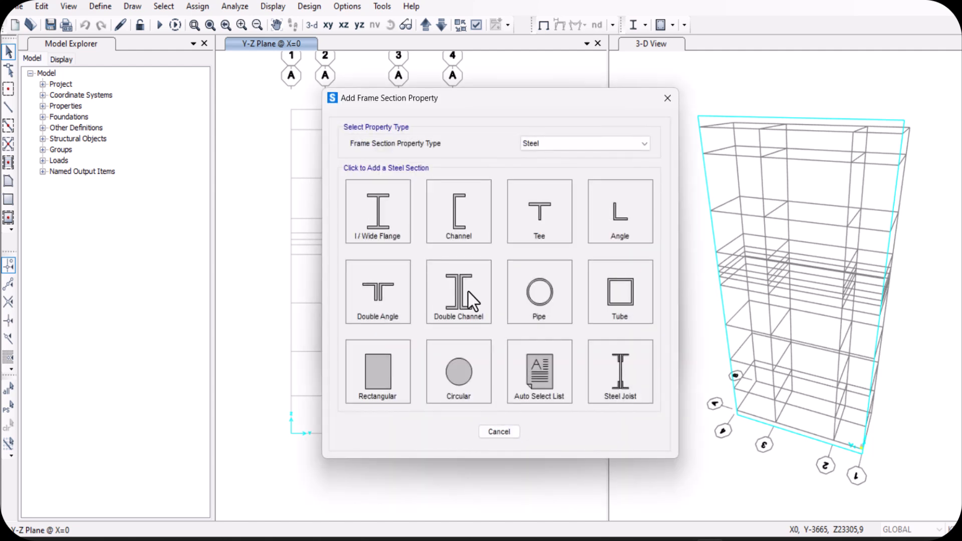
pyautogui.click(531, 379)
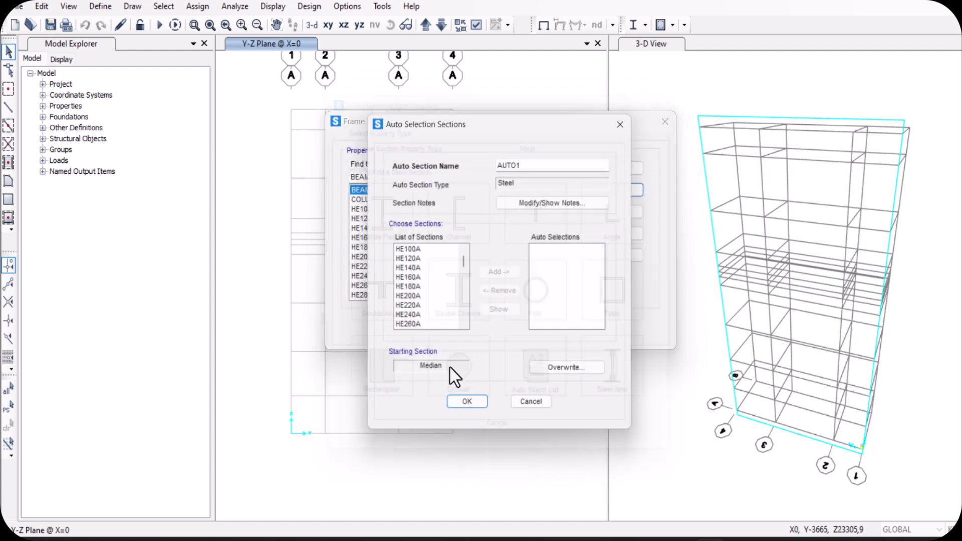
pyautogui.click(416, 251)
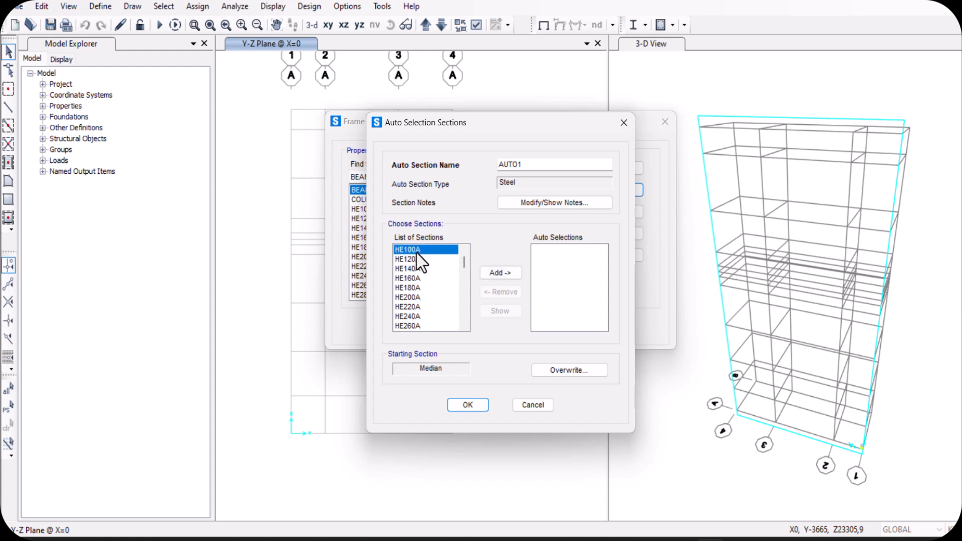
pyautogui.keyDown('shift'); pyautogui.click(413, 316); pyautogui.keyUp('shift')
pyautogui.click(495, 274)
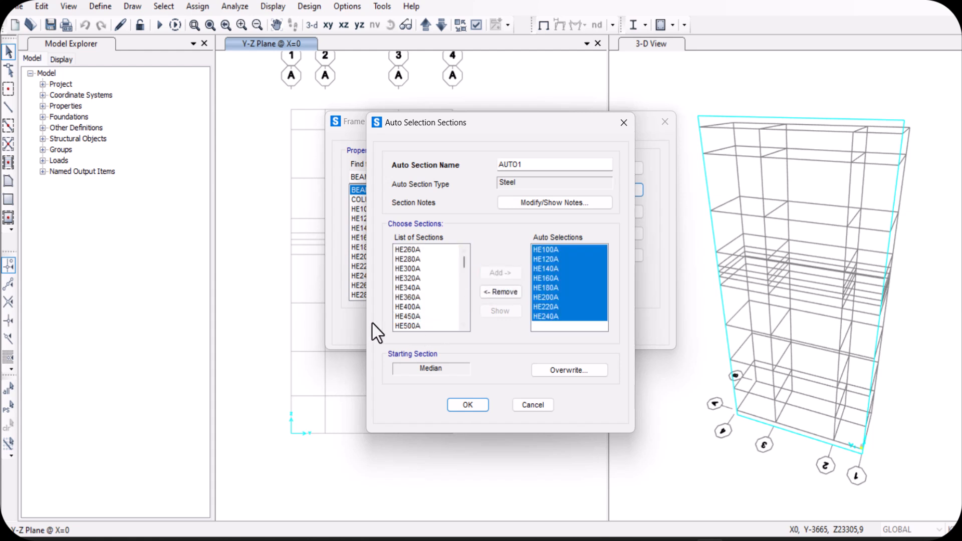
pyautogui.doubleClick(526, 164)
pyautogui.write('BEBEBE')
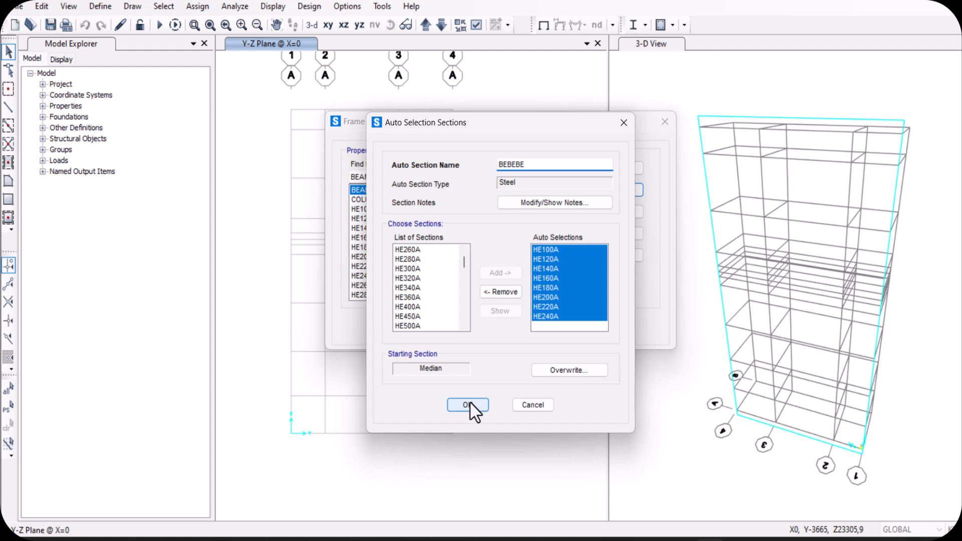
pyautogui.click(532, 408)
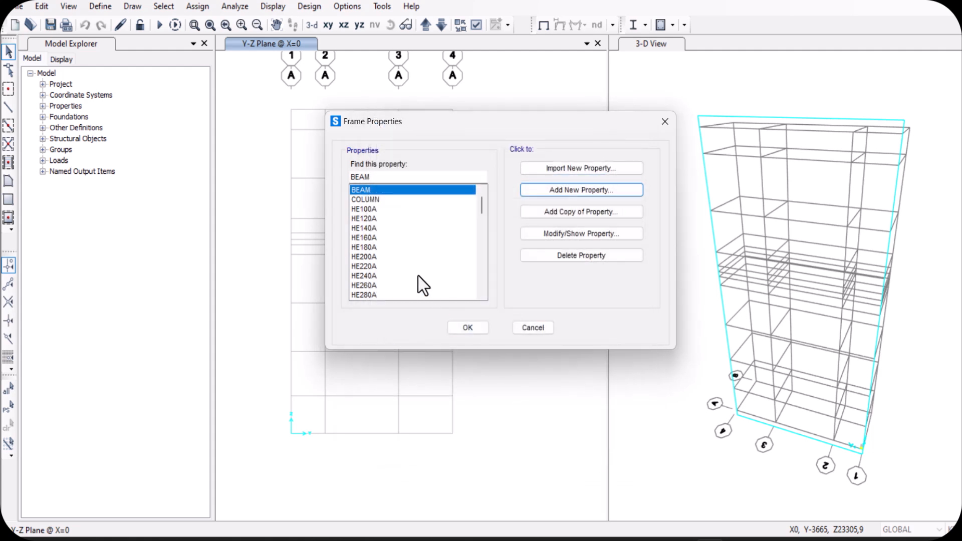
# Select the COLUMN entry, close the frame properties, and view the Y-Z plane at X=3500 before returning to X=0
pyautogui.click(366, 200)
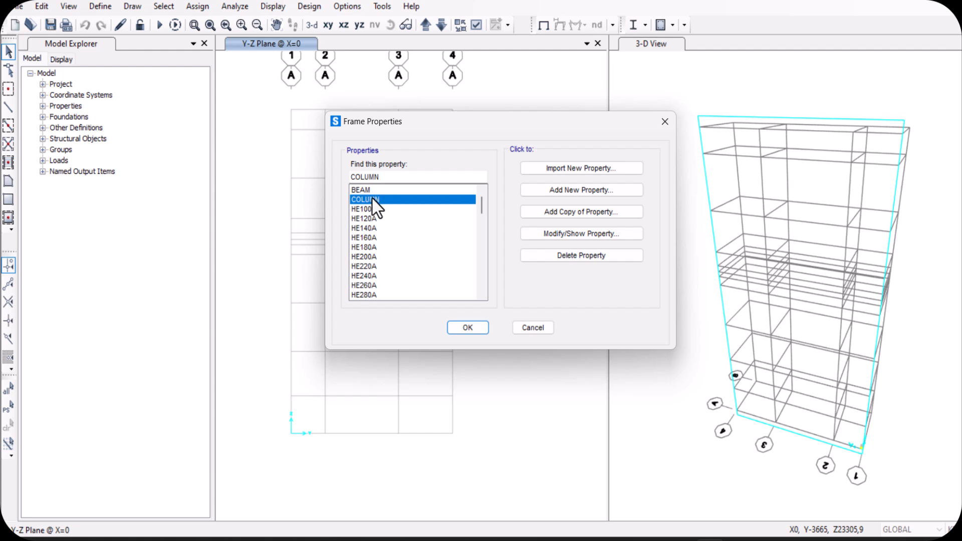
pyautogui.click(468, 327)
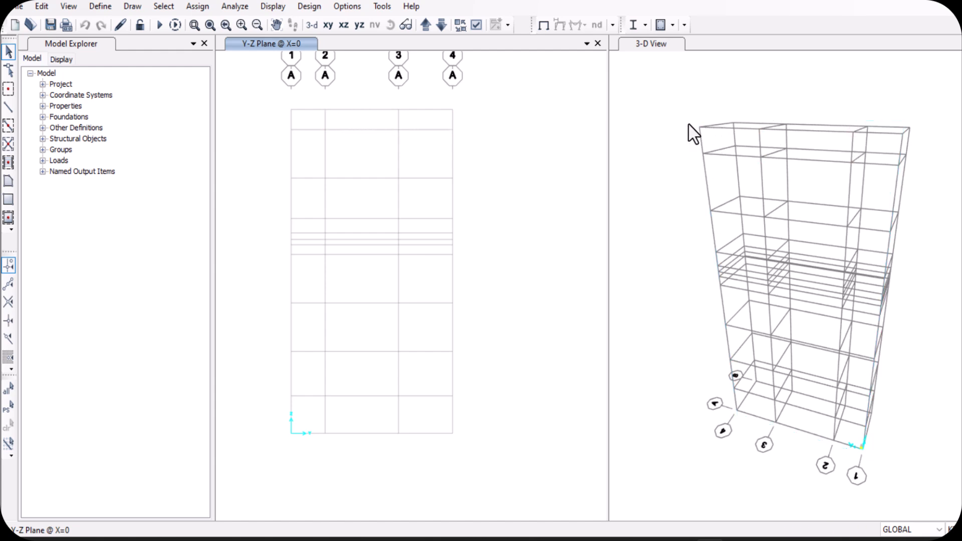
pyautogui.click(425, 25)
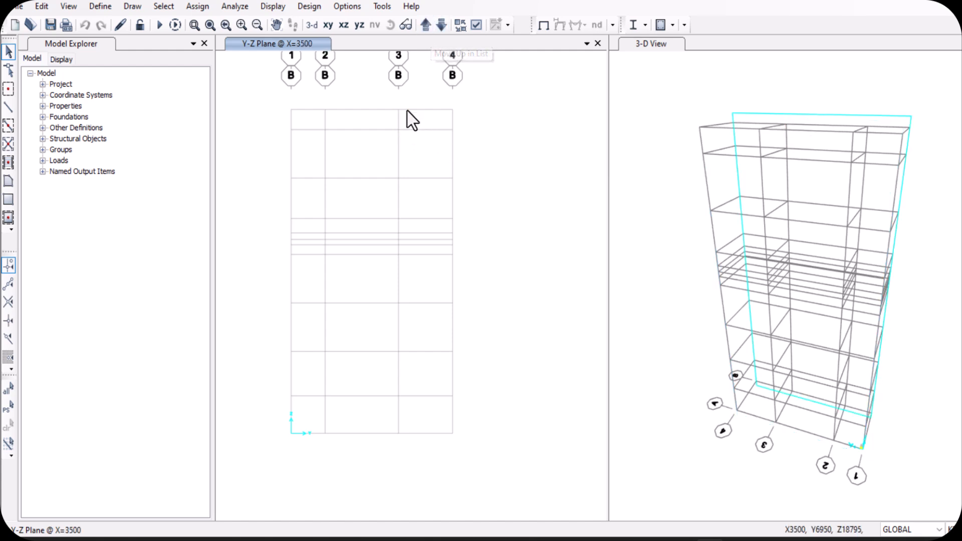
pyautogui.click(441, 25)
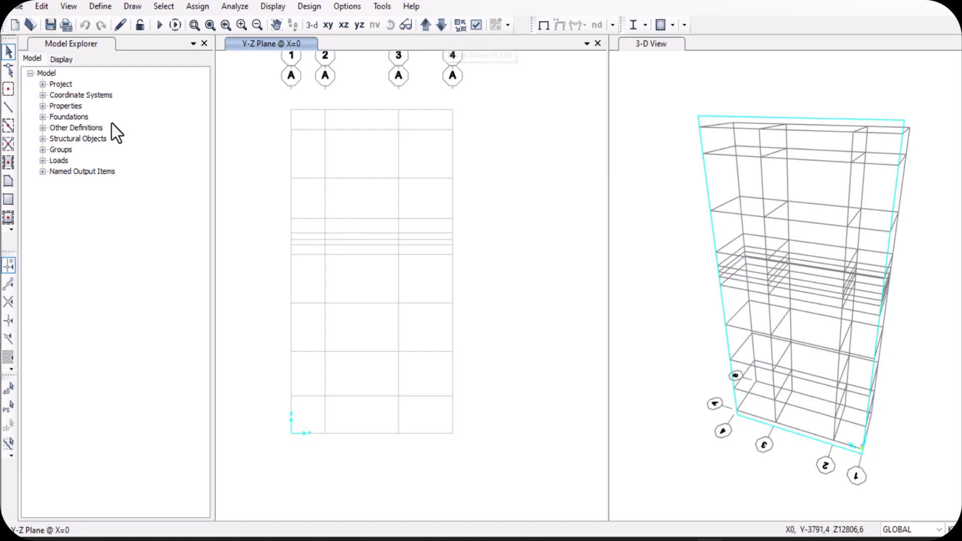
# Draw straight frame members with section COLUMN on grid line 1, from the base through Z=12000 up to Z=18795
pyautogui.click(11, 110)
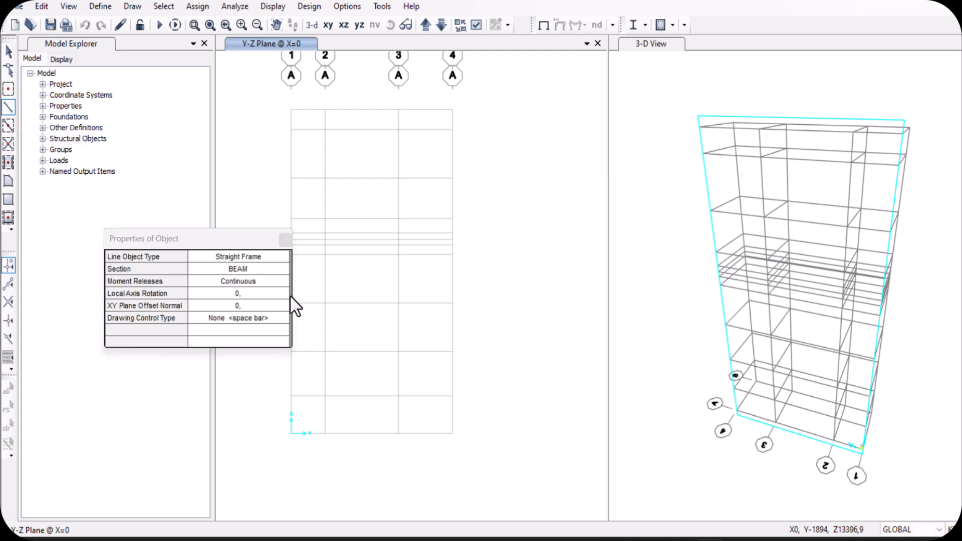
pyautogui.click(240, 270)
pyautogui.click(263, 274)
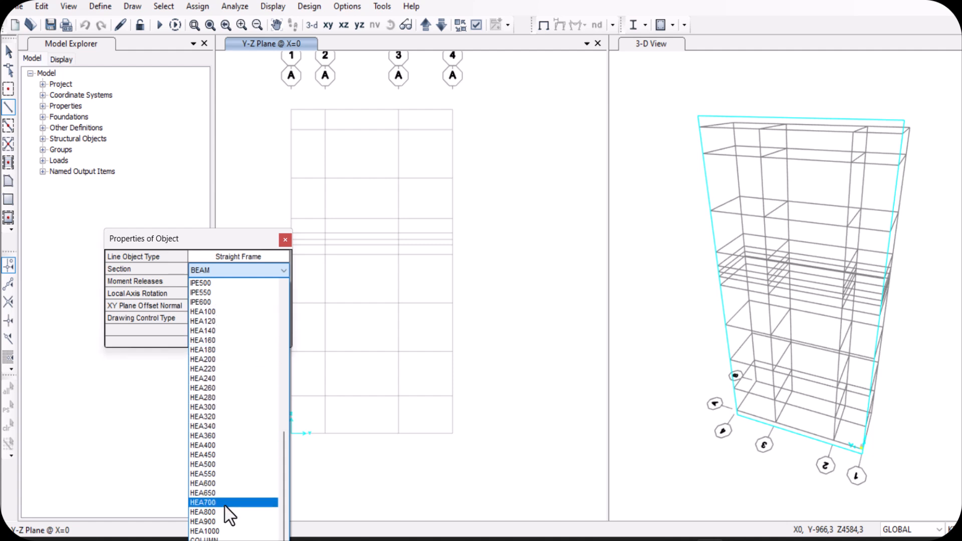
pyautogui.click(221, 538)
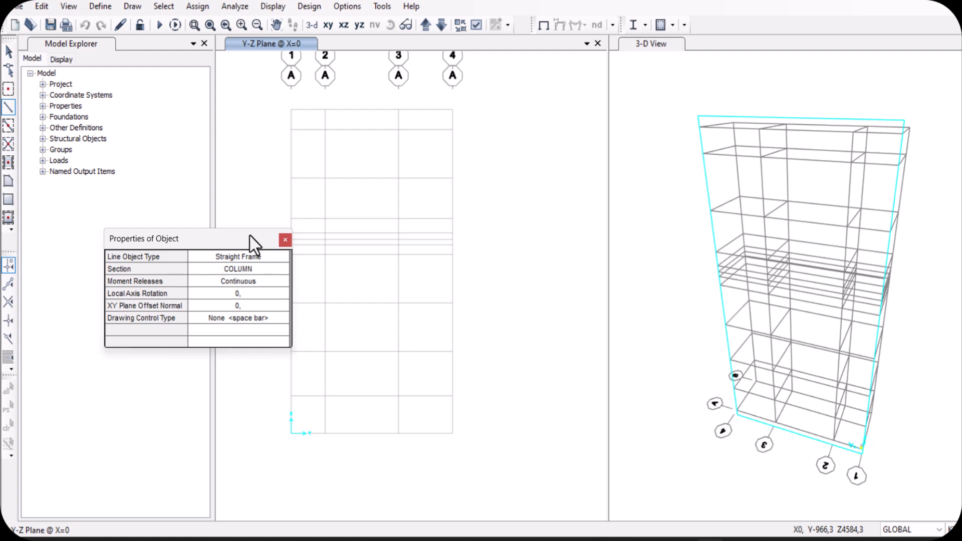
pyautogui.moveTo(246, 243); pyautogui.dragTo(156, 244)
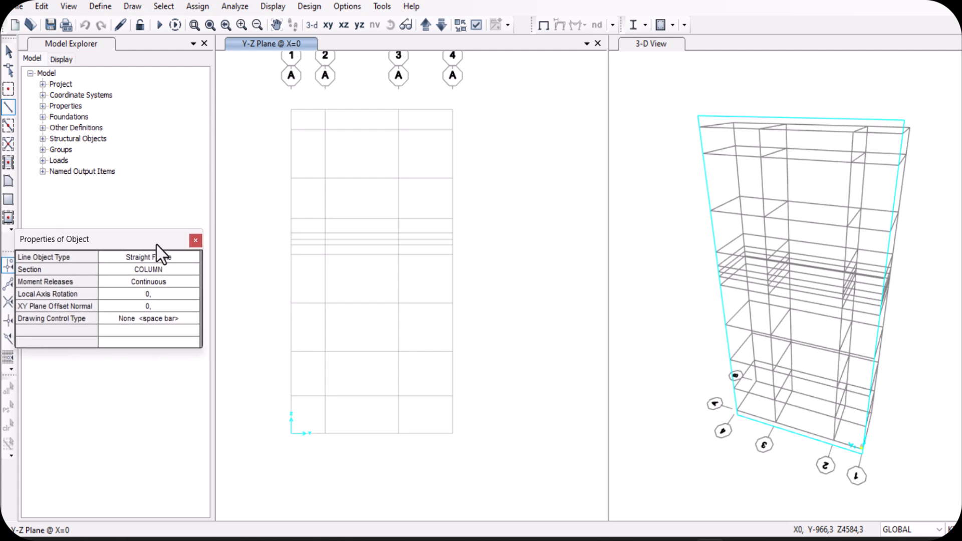
pyautogui.click(292, 434)
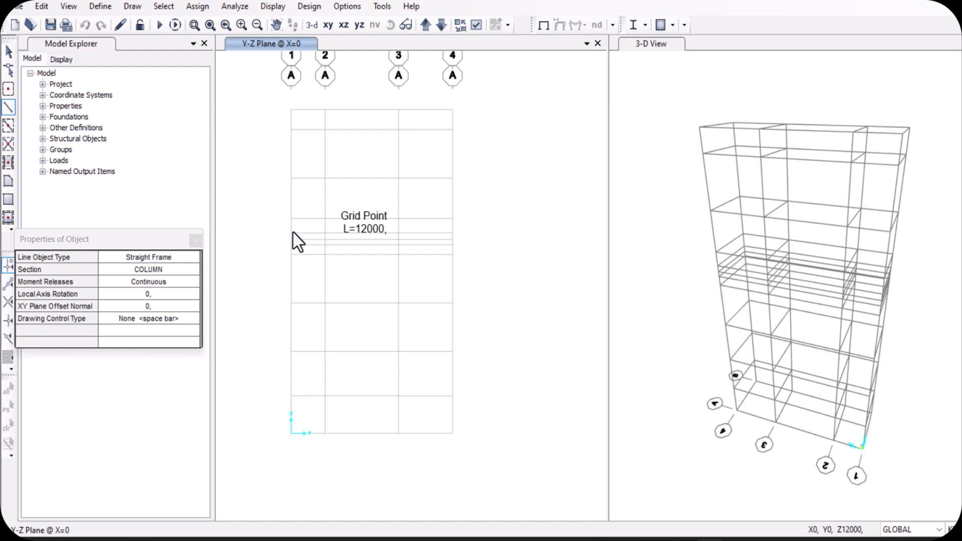
pyautogui.click(291, 239)
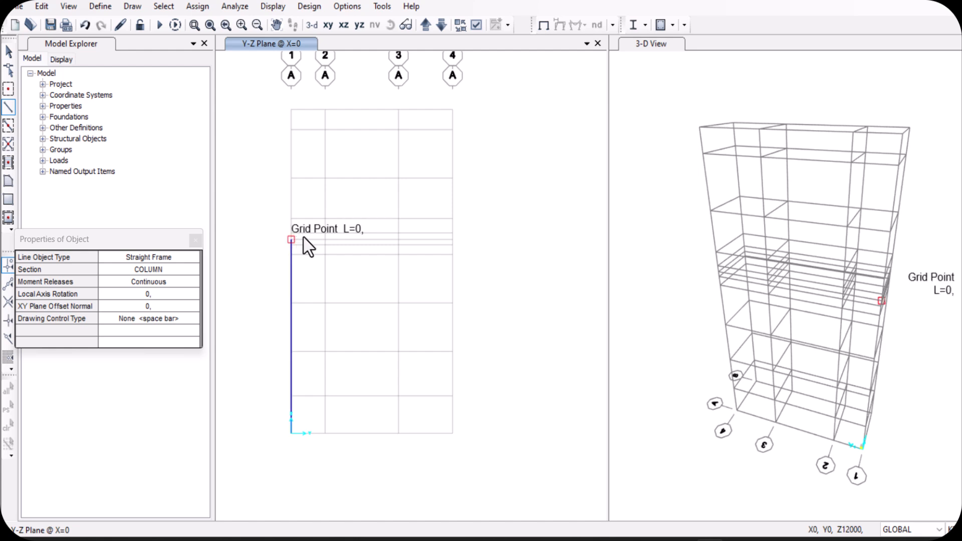
pyautogui.click(292, 131)
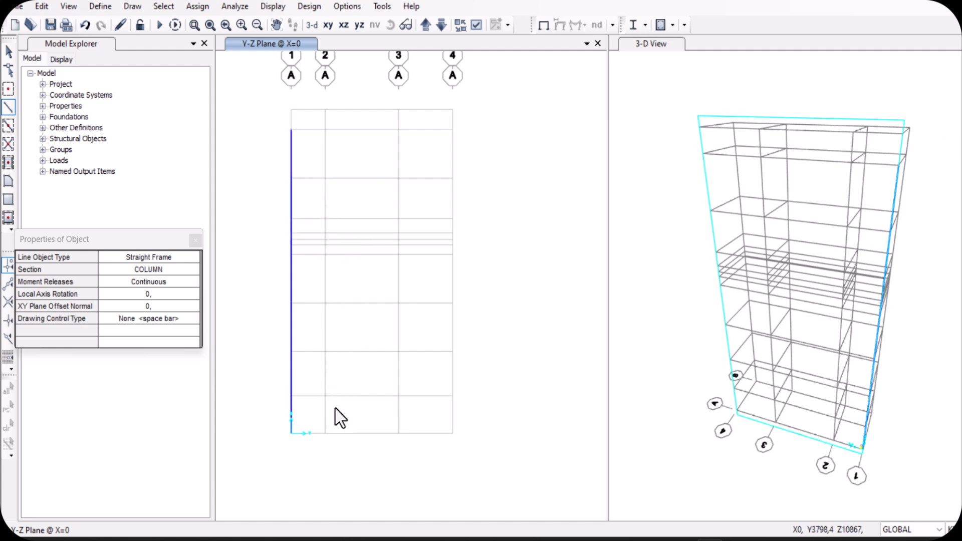
# Draw the COLUMN members on grid line 2 from the base through Z=12000 up to Z=20045
pyautogui.click(325, 239)
pyautogui.rightClick(327, 242)
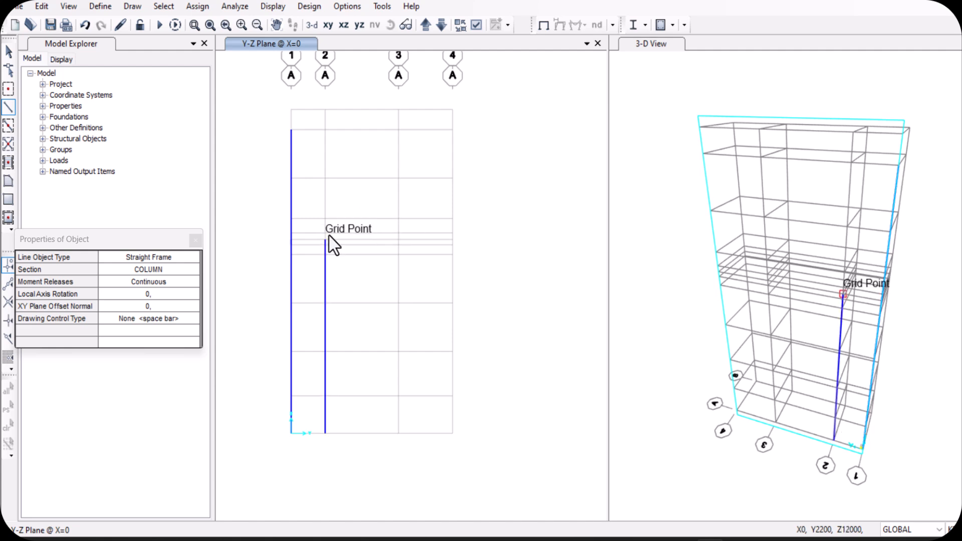
pyautogui.click(326, 239)
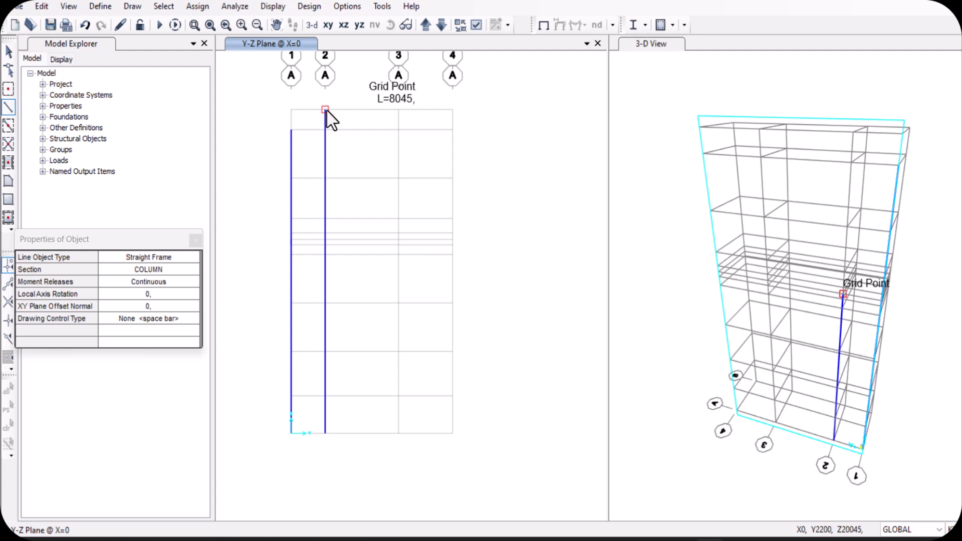
pyautogui.click(325, 110)
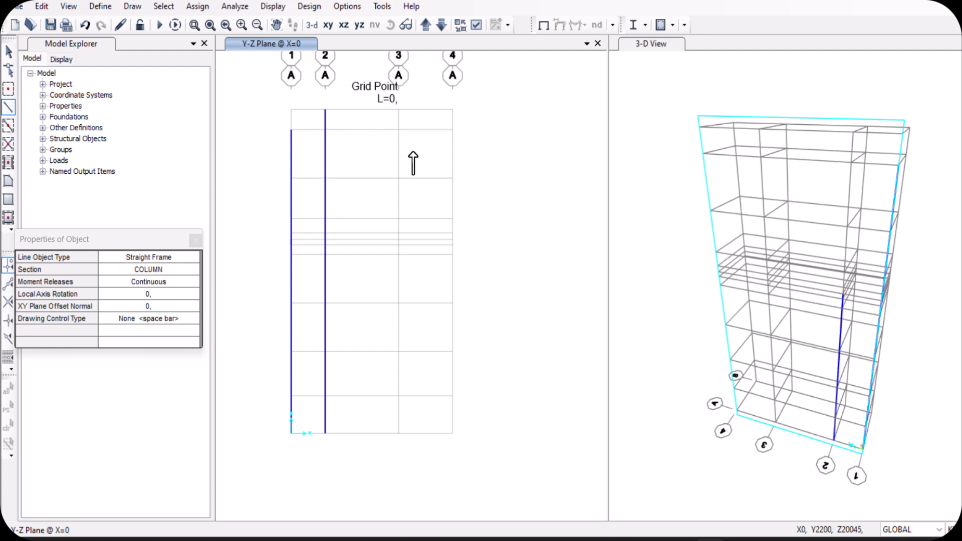
# Draw the COLUMN members on grid line 3 from the base through Z=12000 up to Z=20045
pyautogui.click(398, 433)
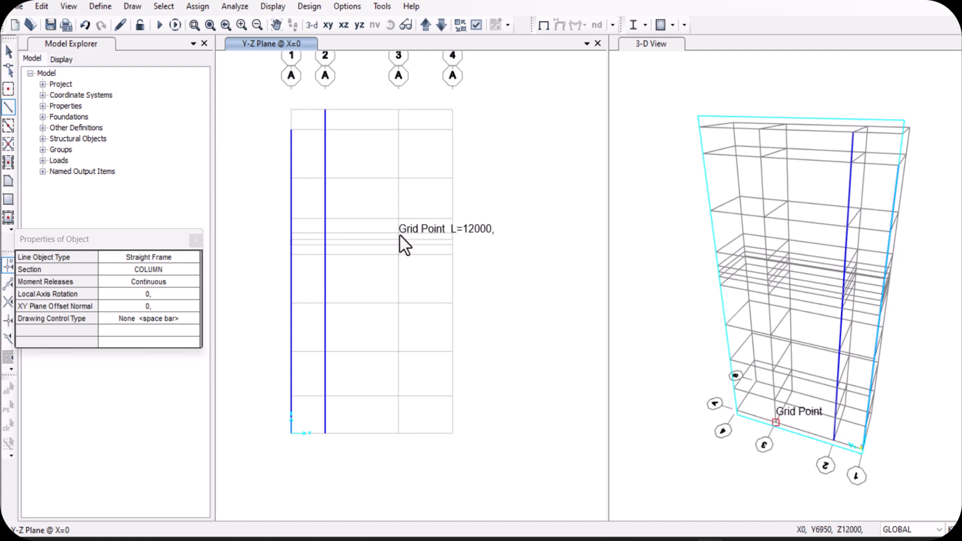
pyautogui.scroll(2, 399, 244)
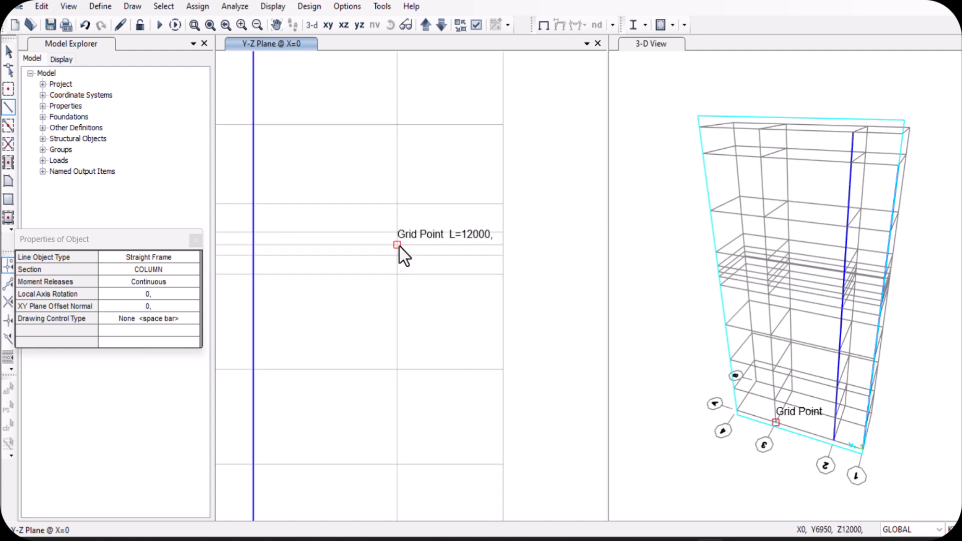
pyautogui.click(398, 244)
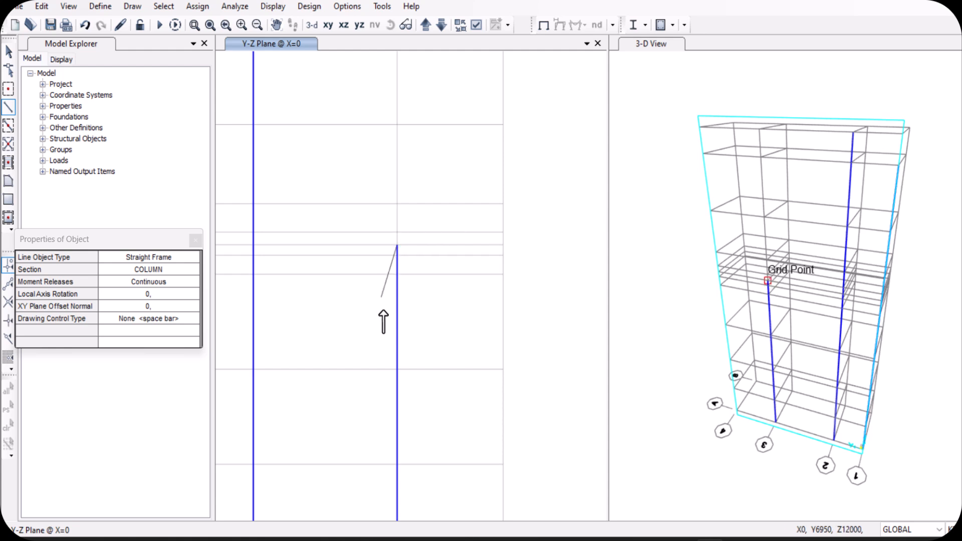
pyautogui.scroll(-3, 383, 315)
pyautogui.scroll(2, 386, 243)
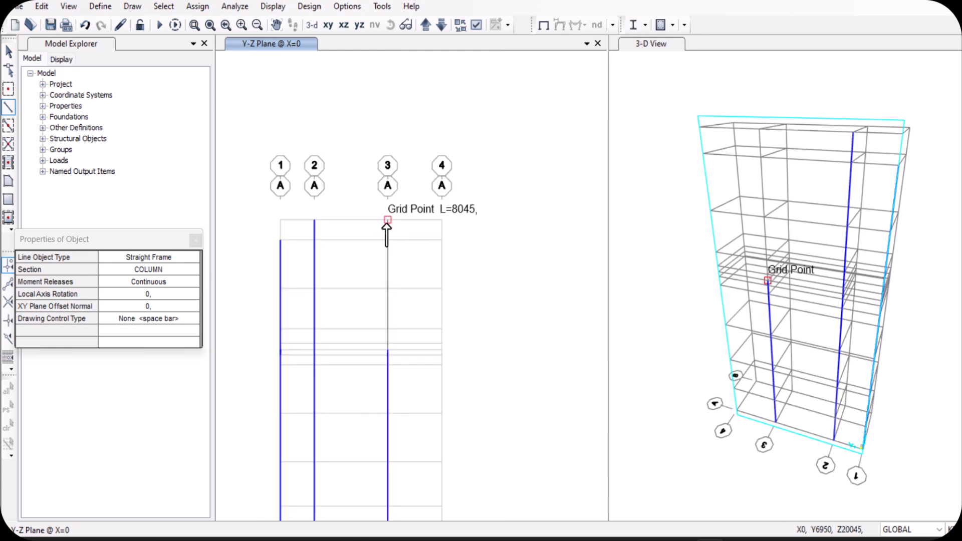
pyautogui.click(387, 223)
pyautogui.scroll(-2, 448, 415)
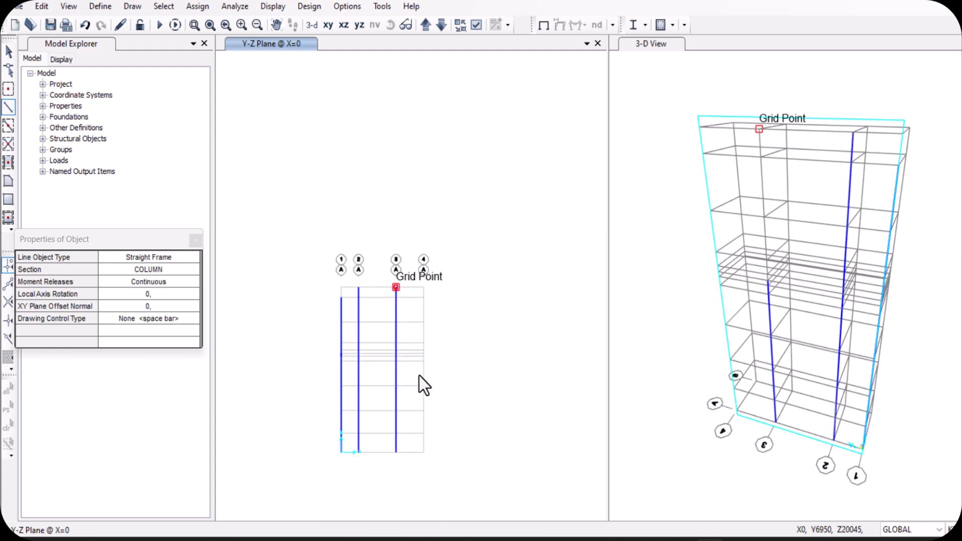
# Check the column heights in the Rhino elevation, and draw the SAP2000 column on grid line 4 from the base to Z=11670
pyautogui.scroll(2, 424, 451)
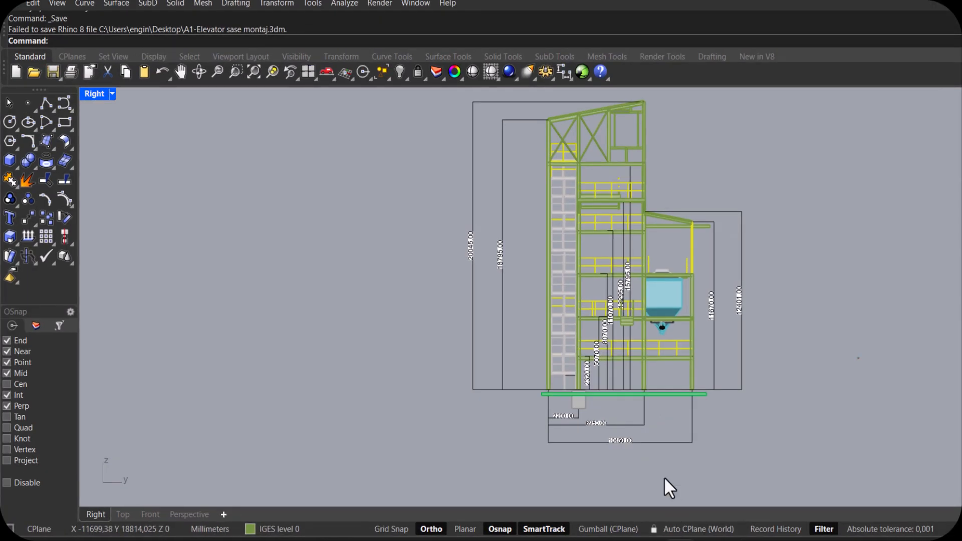
pyautogui.scroll(1, 742, 311)
pyautogui.scroll(1, 703, 233)
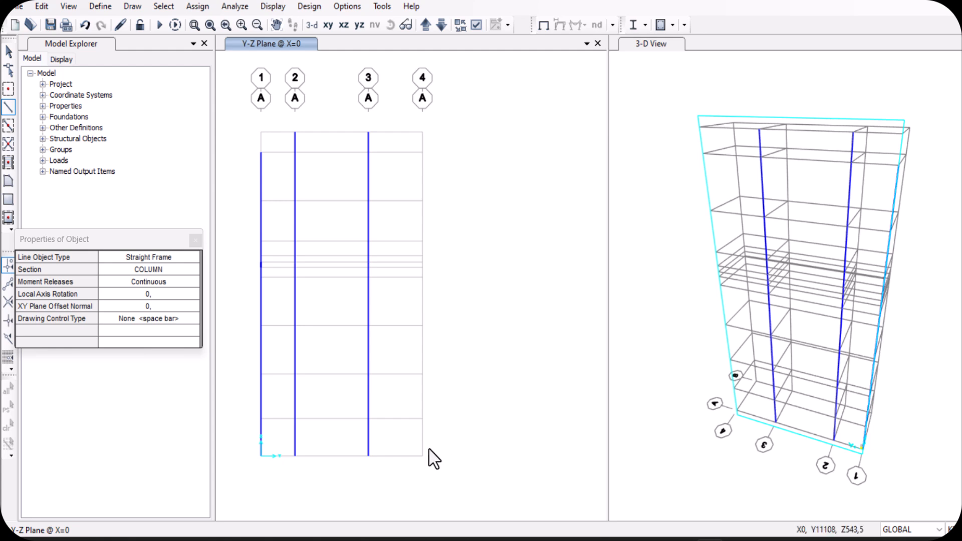
pyautogui.click(422, 456)
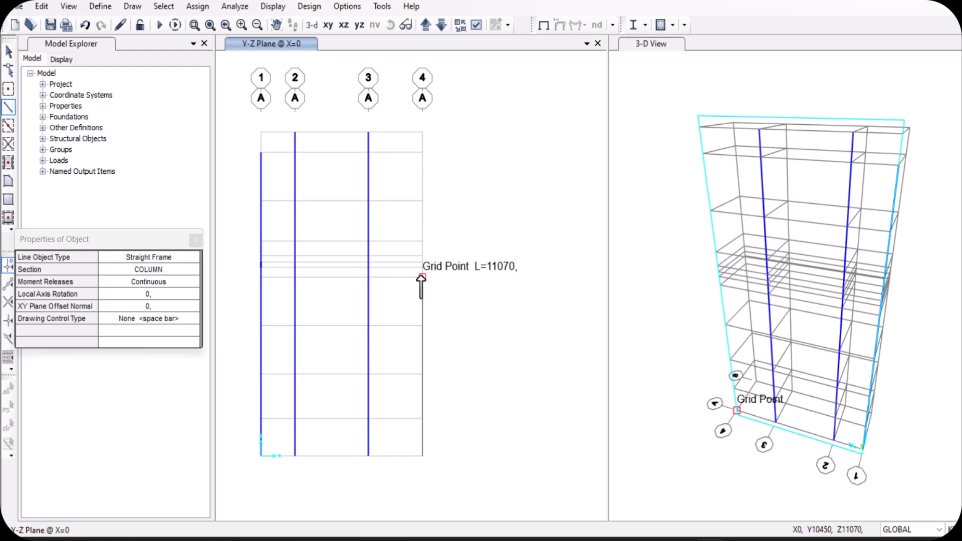
pyautogui.scroll(1, 421, 285)
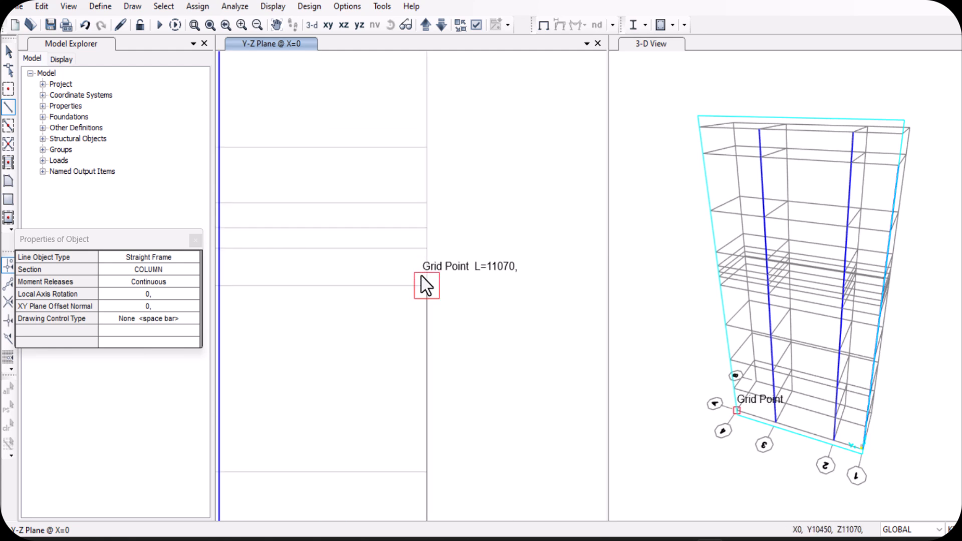
pyautogui.click(427, 248)
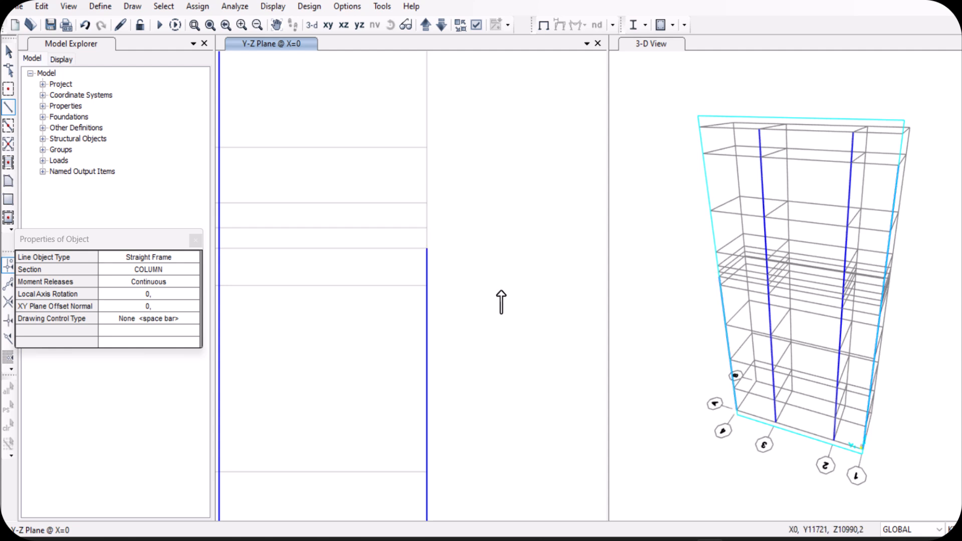
# Try drawing a sloped COLUMN member from grid line 3 at Z=12400 to grid line 4 at Z=11670, and undo it
pyautogui.scroll(-2, 499, 296)
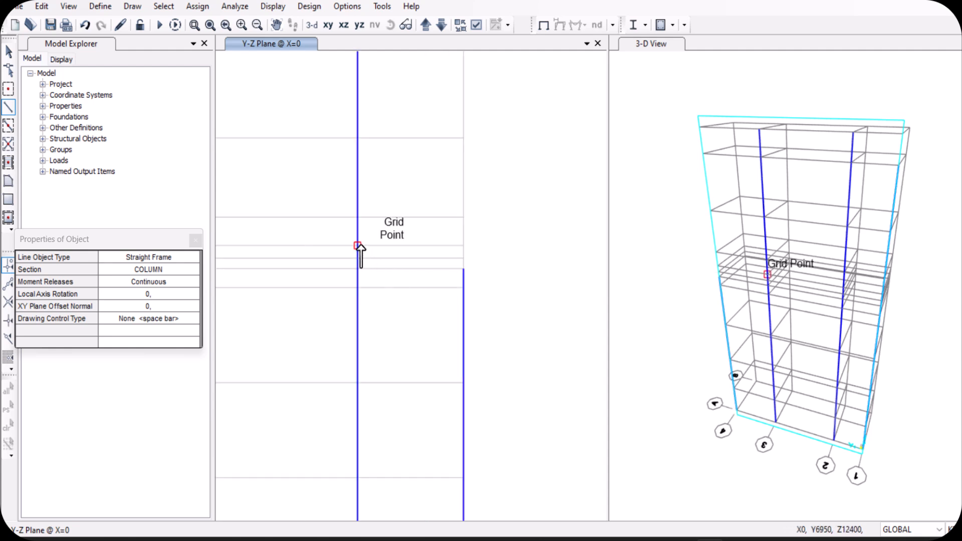
pyautogui.scroll(-2, 396, 230)
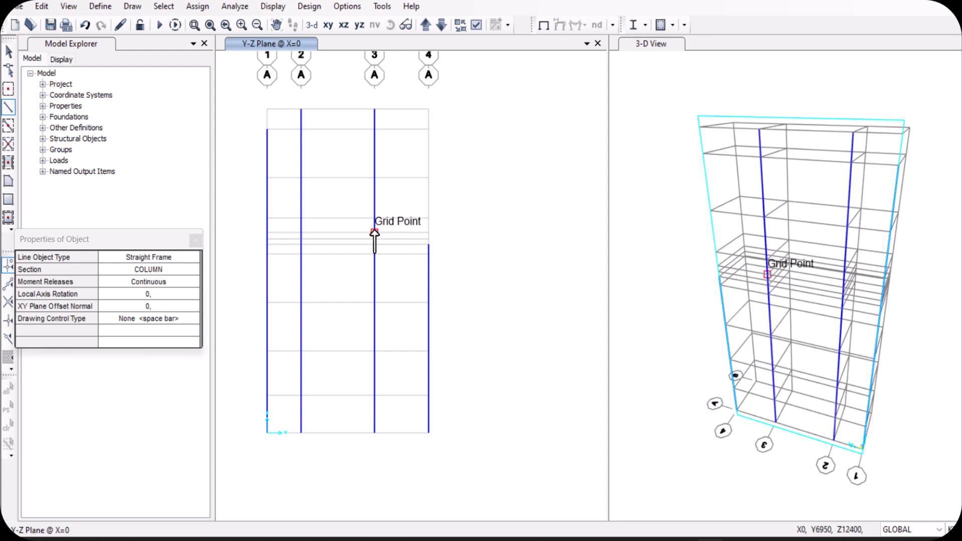
pyautogui.click(402, 236)
pyautogui.click(428, 245)
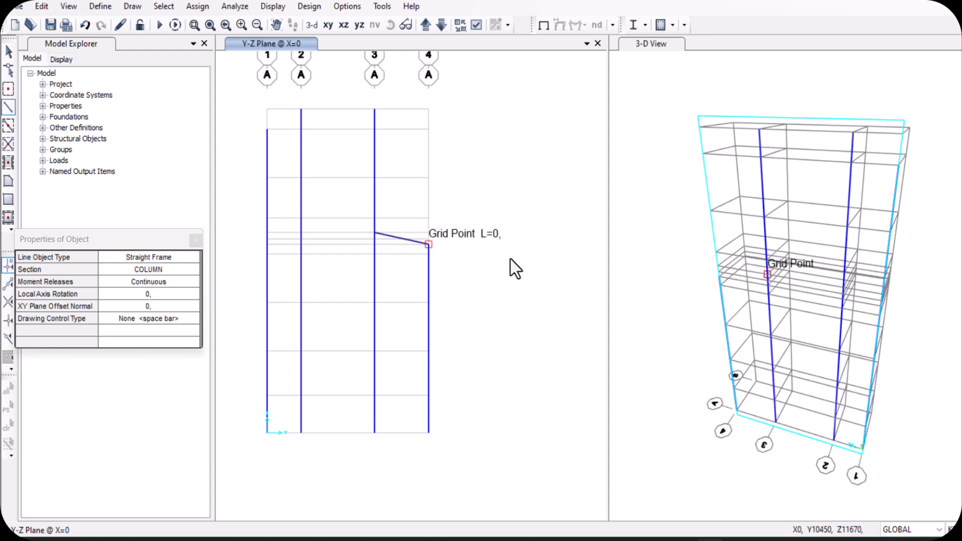
pyautogui.rightClick(510, 260)
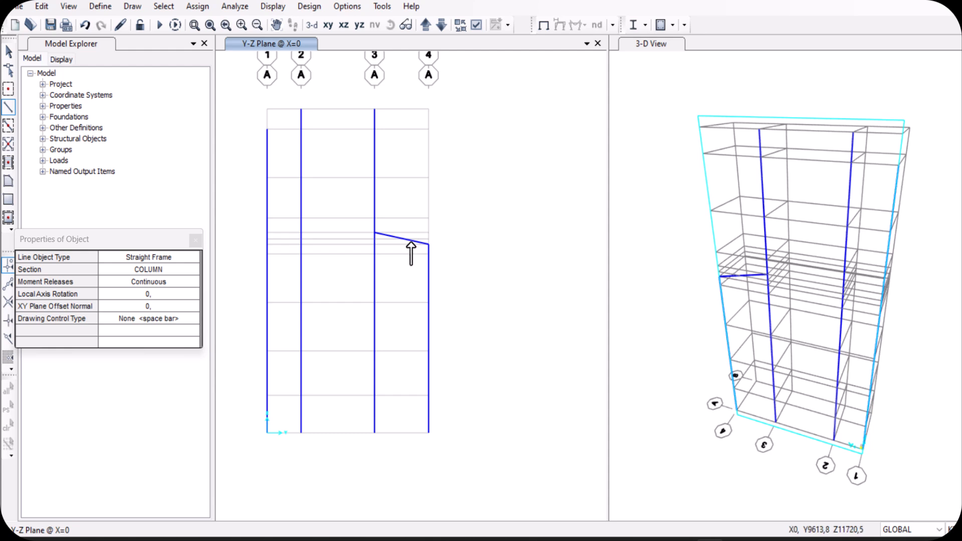
pyautogui.press('Escape')
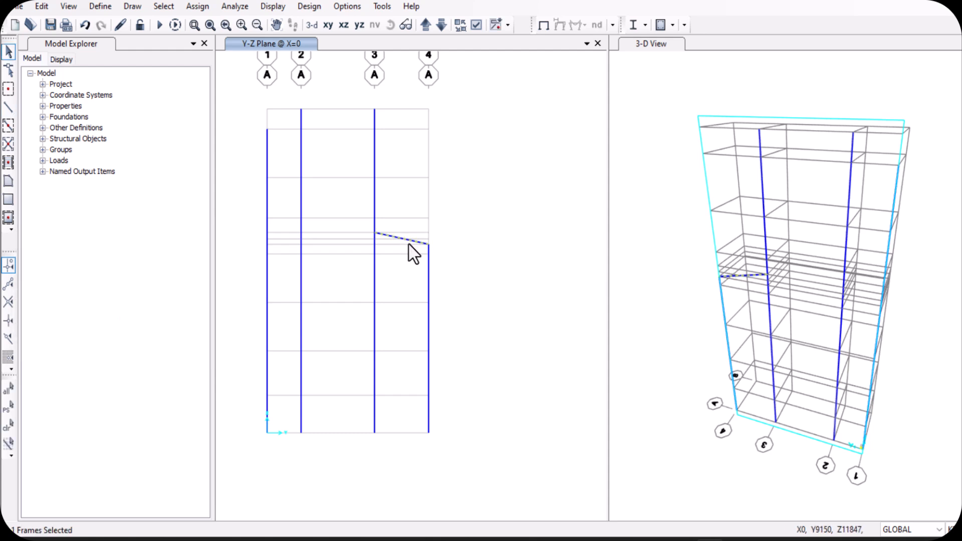
pyautogui.hotkey('ctrl', 'z')
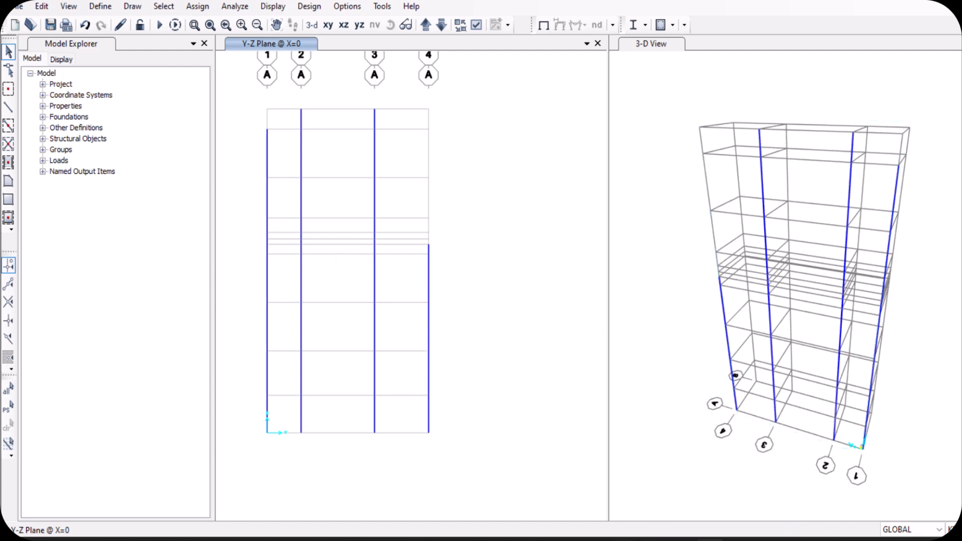
# Switch to Rhino to examine the tower's side elevation and the lower sloped roof, and return to SAP2000
pyautogui.moveTo(709, 539)
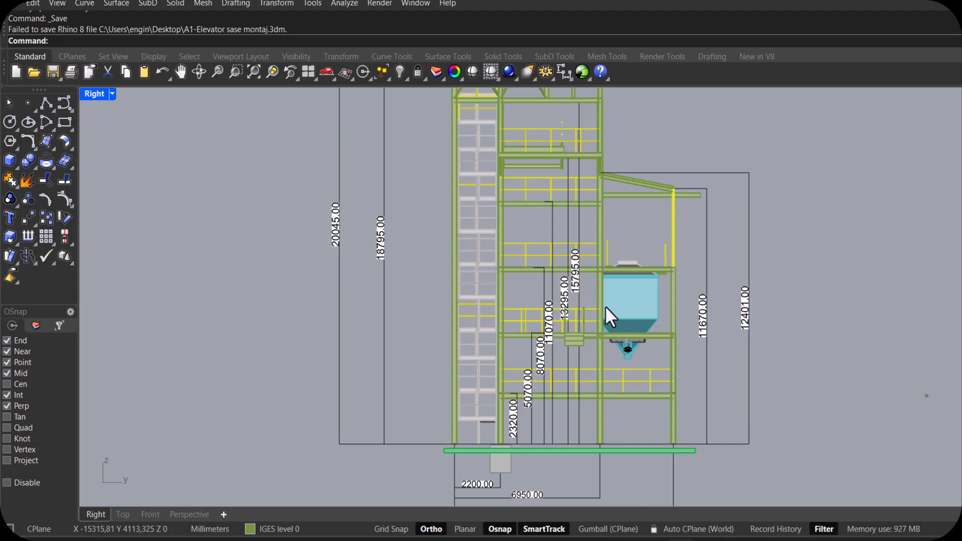
pyautogui.scroll(-2, 601, 340)
pyautogui.scroll(-1, 579, 286)
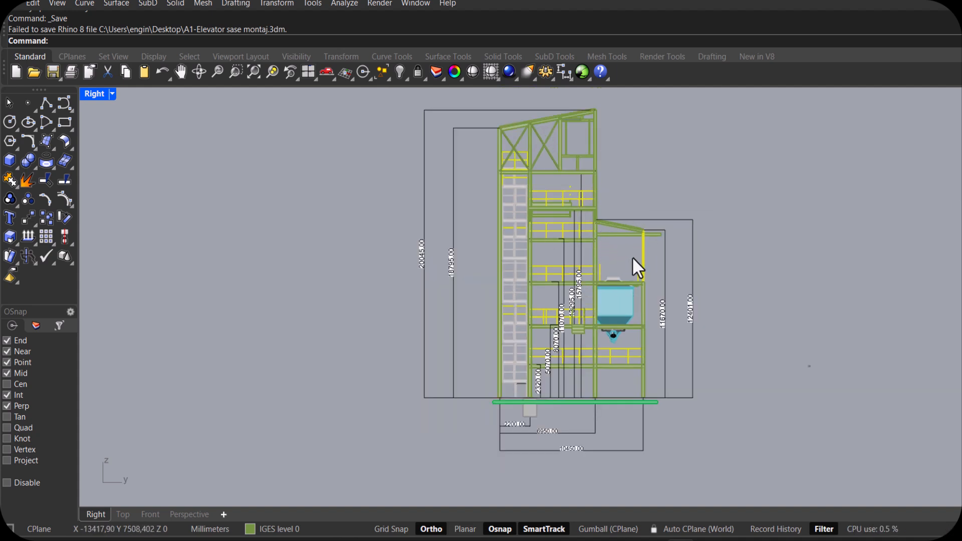
pyautogui.click(927, 0)
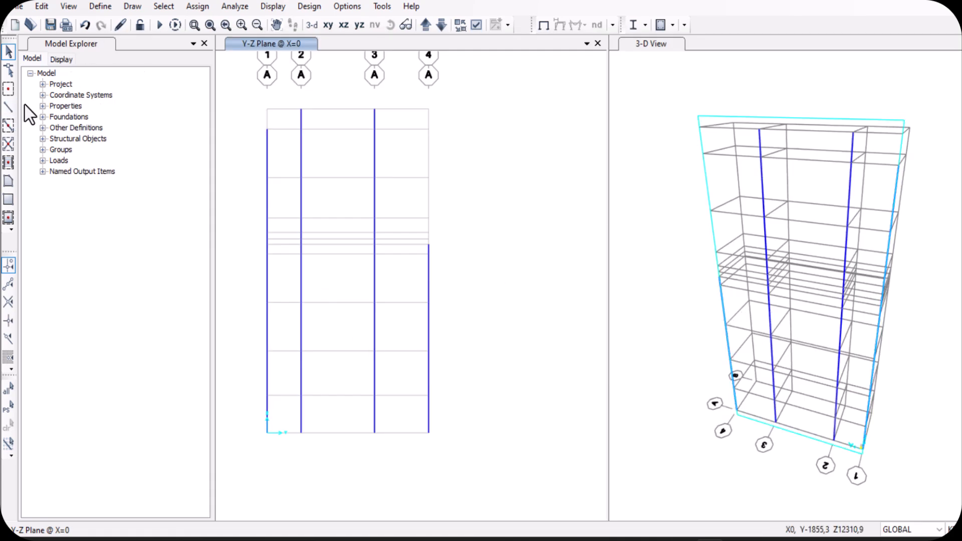
# Draw a sloped frame member with section BEAM from grid line 3 at Z=12400 to grid line 4 at Z=11670
pyautogui.click(8, 106)
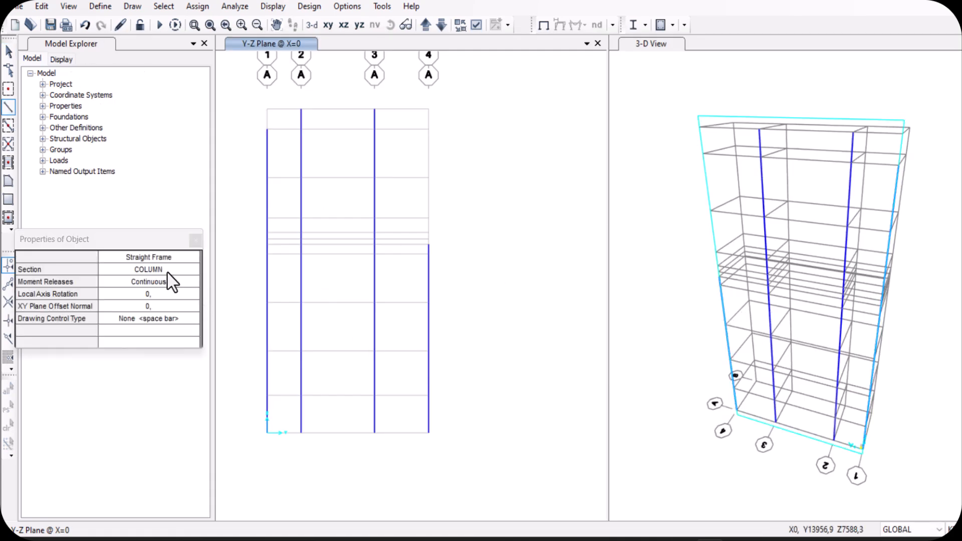
pyautogui.click(181, 272)
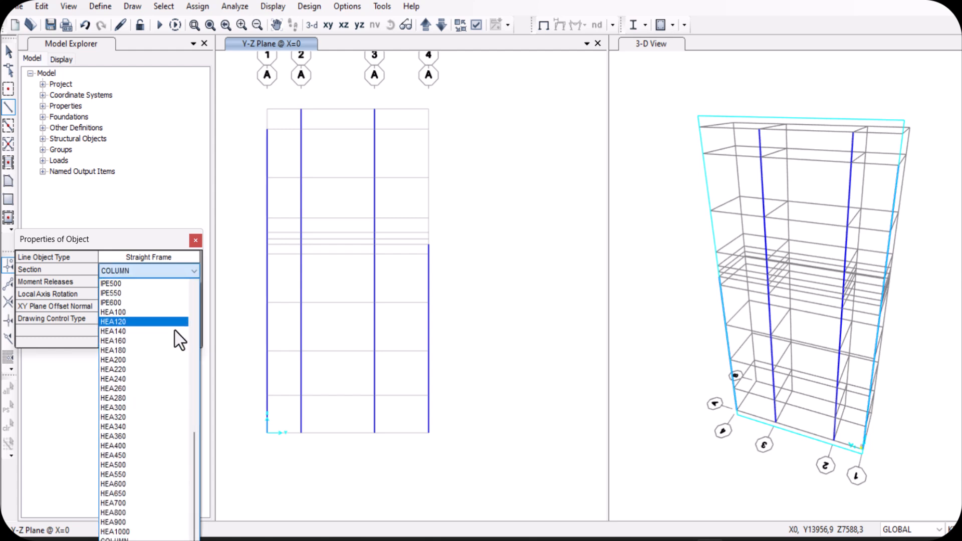
pyautogui.click(163, 540)
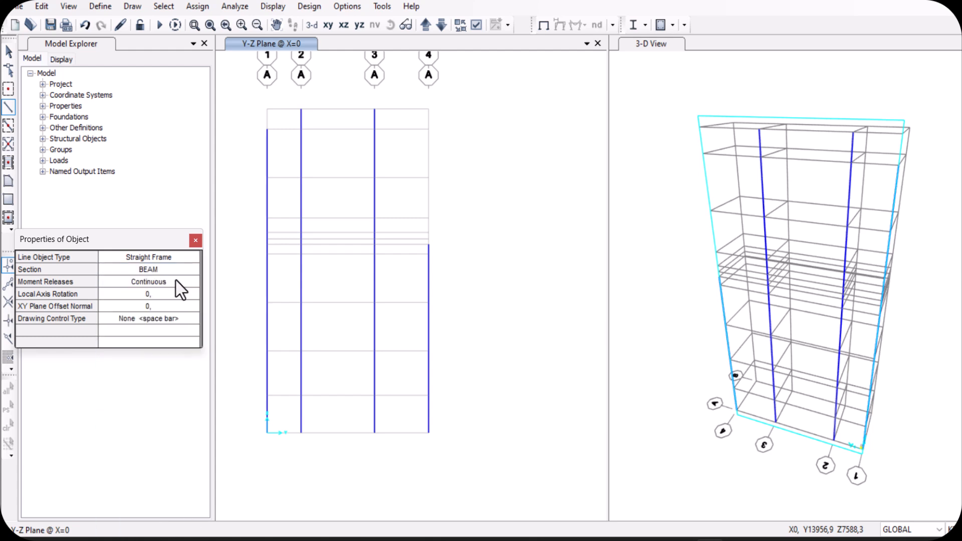
pyautogui.moveTo(134, 245); pyautogui.dragTo(104, 310)
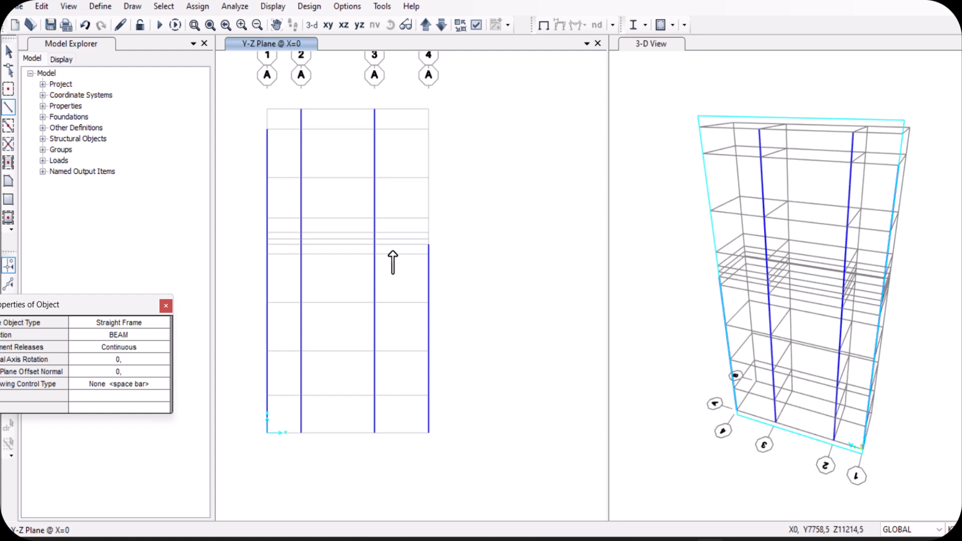
pyautogui.click(374, 232)
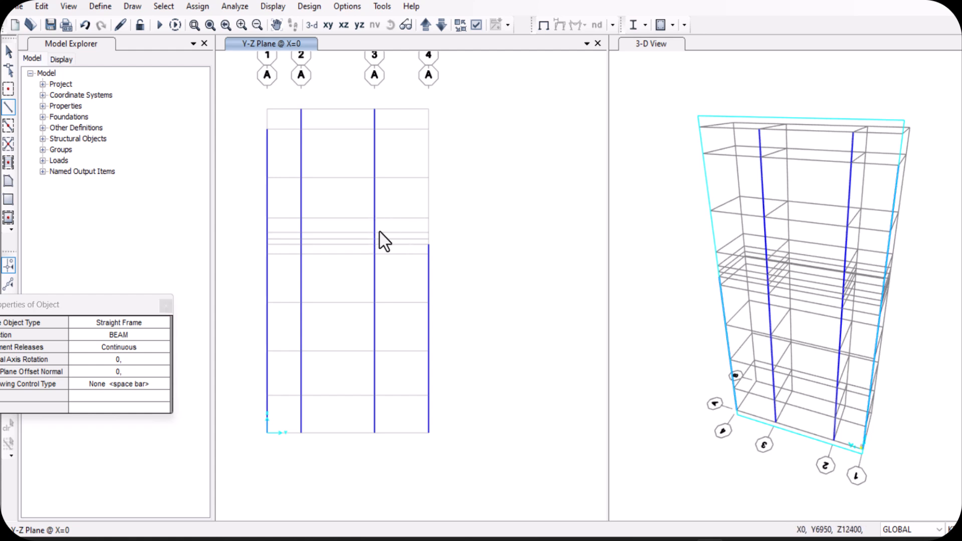
pyautogui.click(428, 244)
pyautogui.rightClick(423, 289)
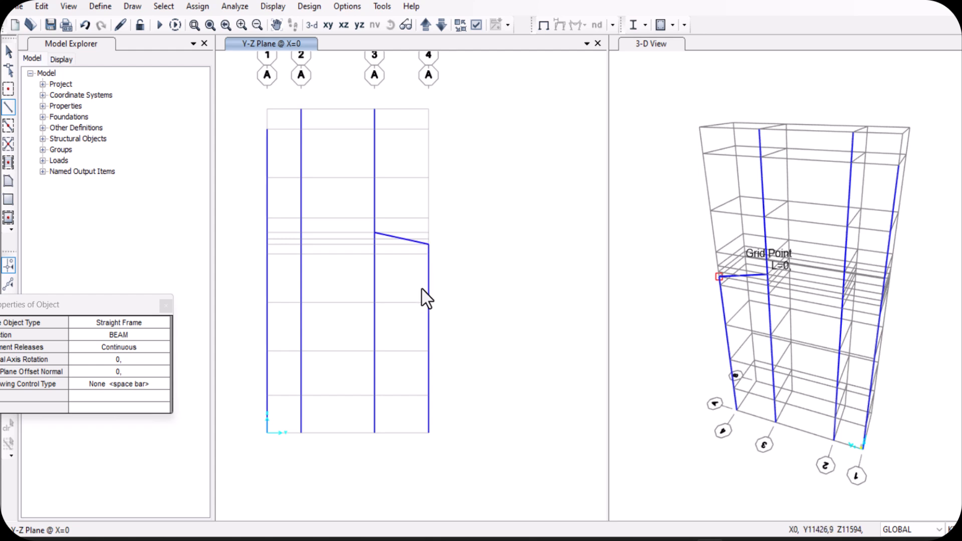
# Draw horizontal BEAM members between grid lines 3 and 4 at Z=8070, Z=5070 and Z=2320
pyautogui.click(429, 302)
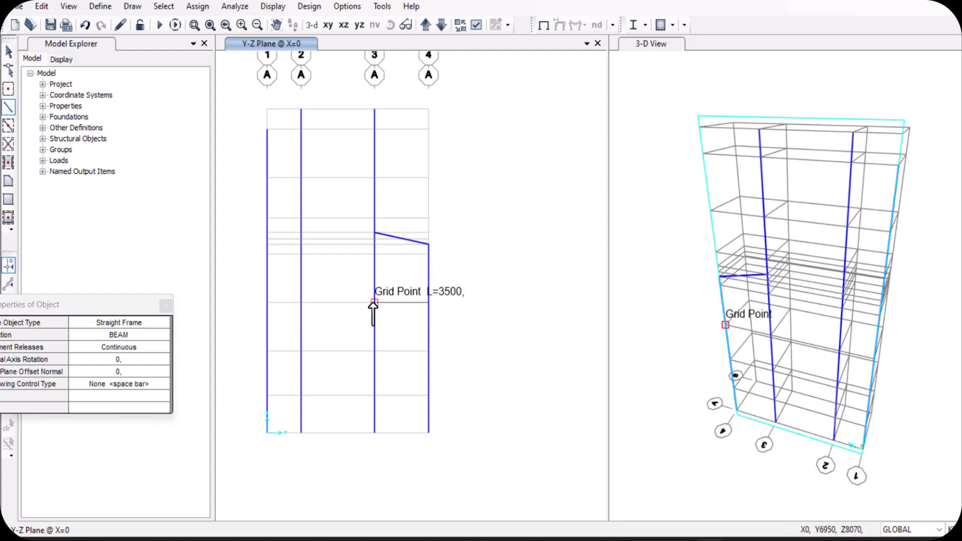
pyautogui.click(420, 335)
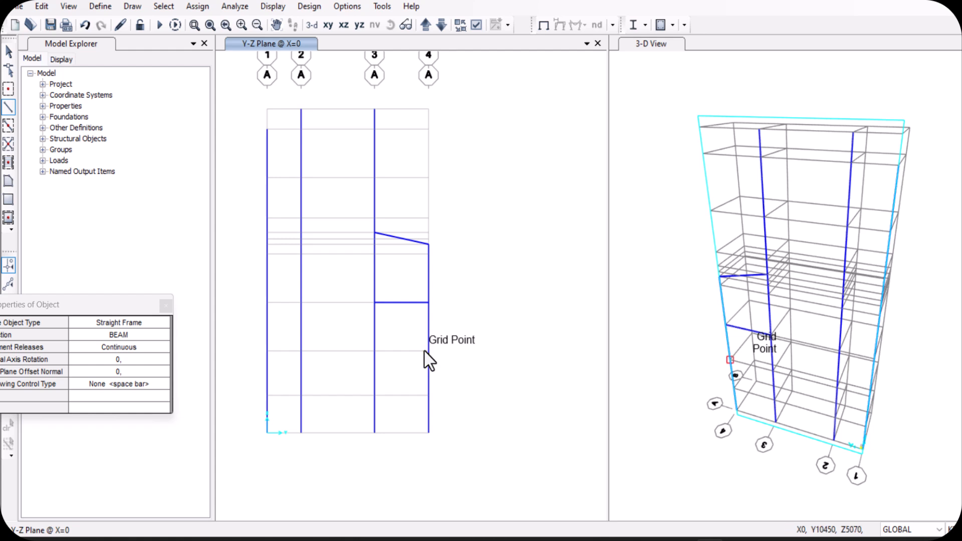
pyautogui.doubleClick(374, 352)
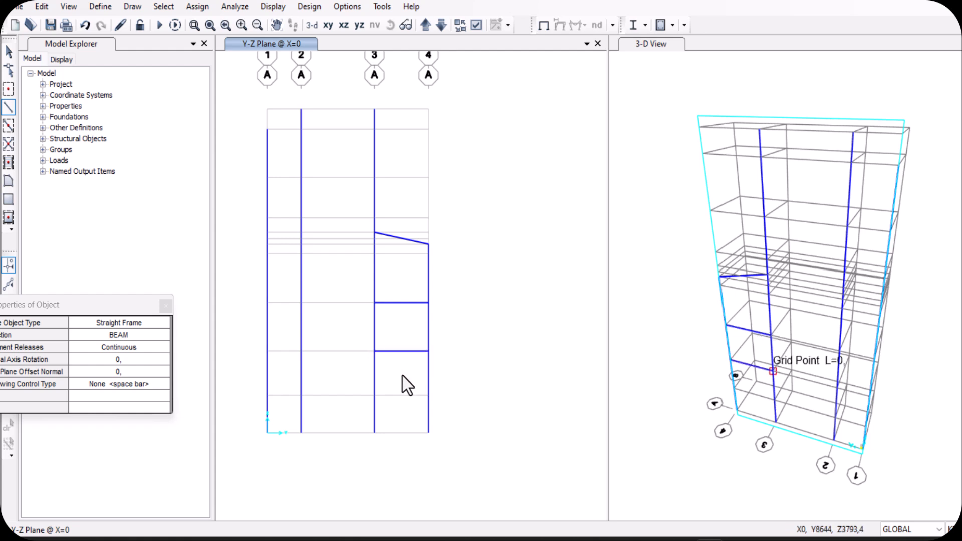
pyautogui.click(428, 396)
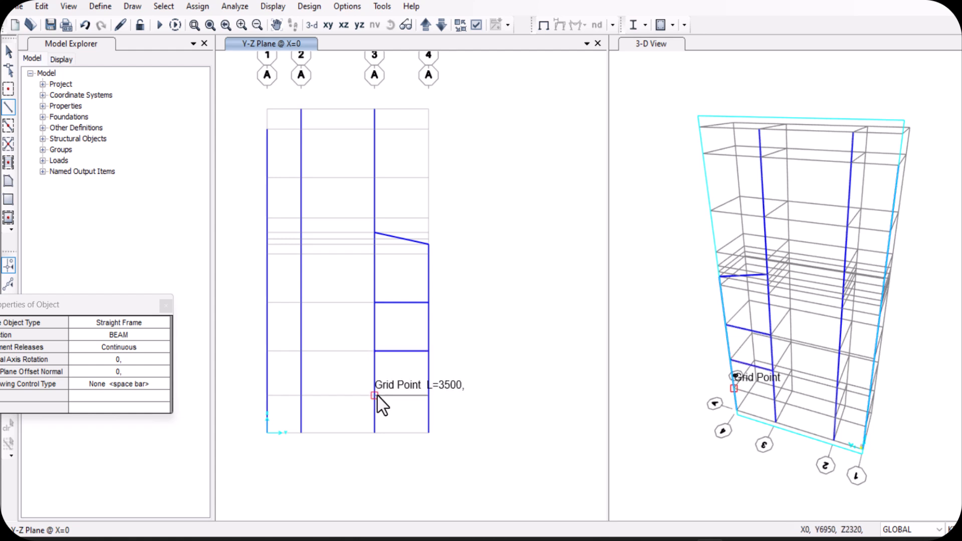
pyautogui.doubleClick(364, 400)
# Draw BEAM members at Z=2320 from grid line 3 to 2 and from grid line 2 to 1
pyautogui.click(374, 395)
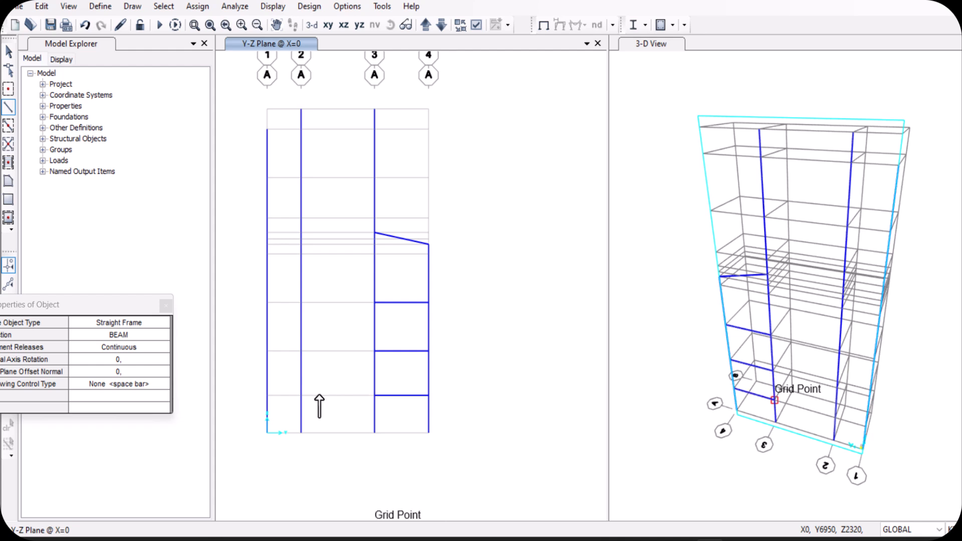
pyautogui.doubleClick(301, 395)
pyautogui.click(301, 396)
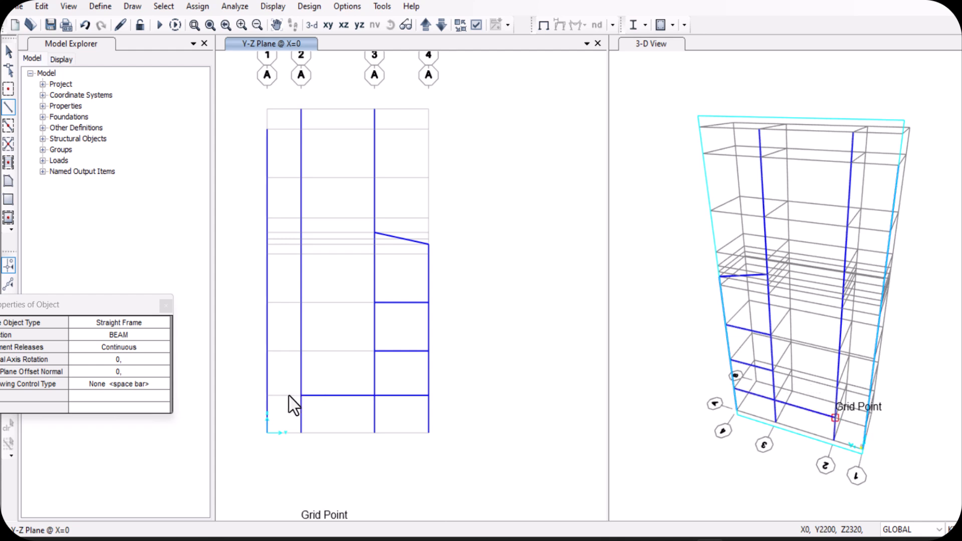
pyautogui.doubleClick(266, 396)
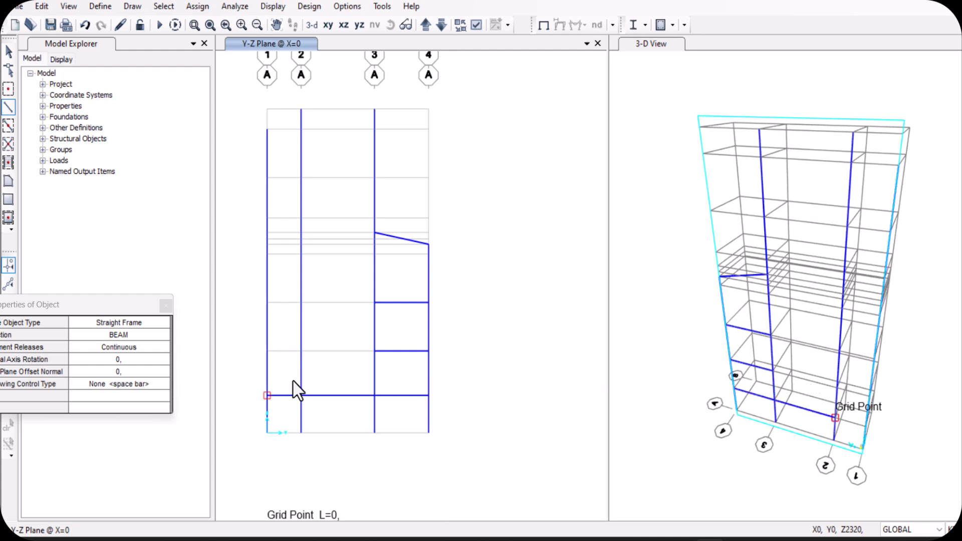
# Draw BEAM members between grid lines 3 and 2 and between grid lines 2 and 1 at Z=5070 and Z=8070
pyautogui.click(374, 351)
pyautogui.doubleClick(301, 351)
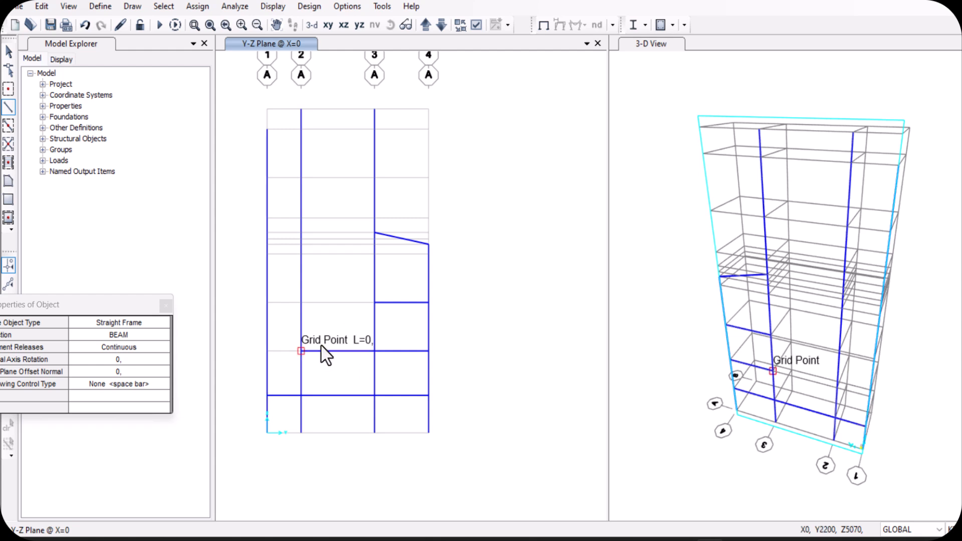
pyautogui.click(374, 304)
pyautogui.doubleClick(301, 304)
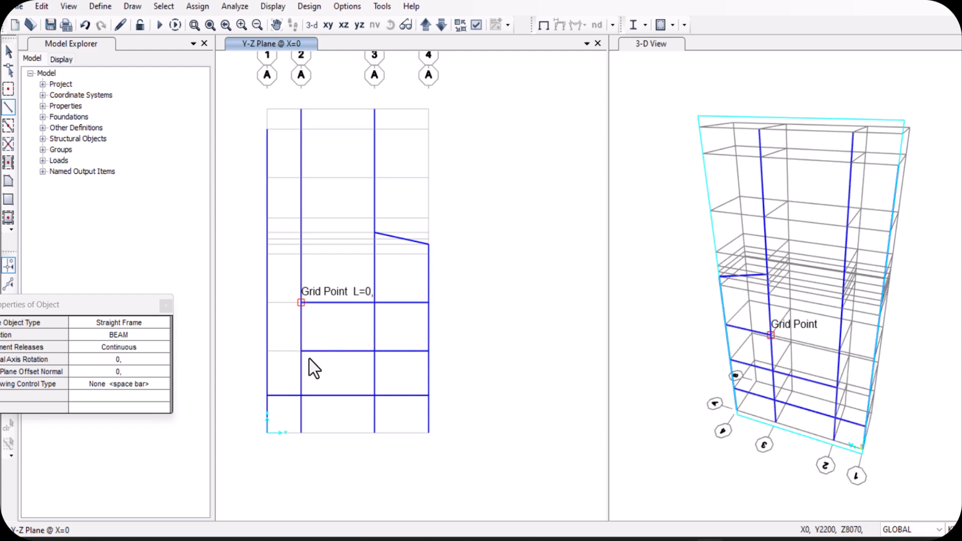
pyautogui.click(300, 352)
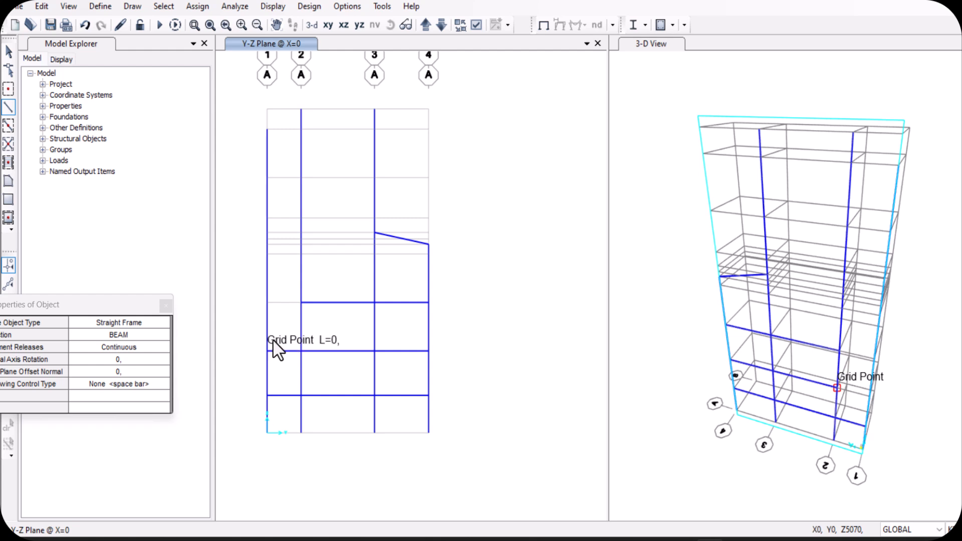
pyautogui.doubleClick(273, 342)
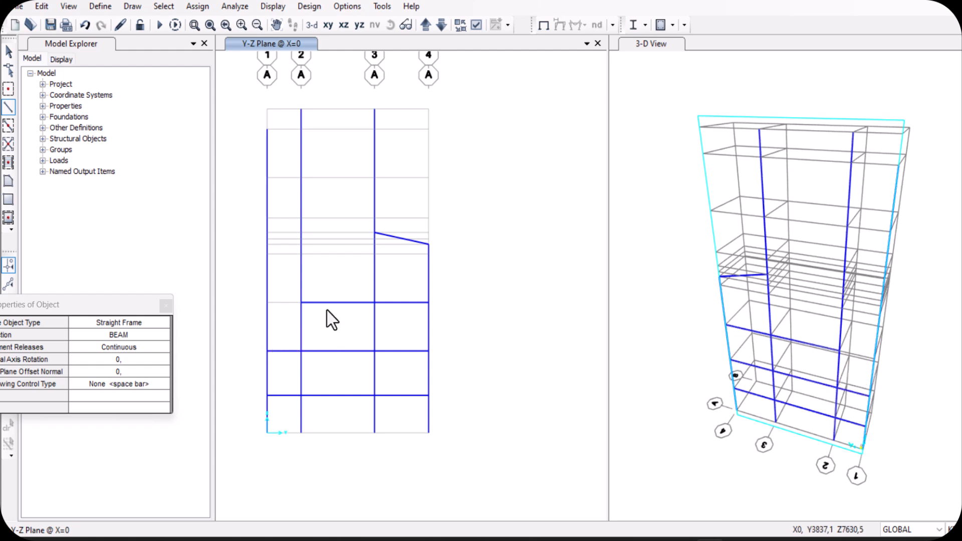
pyautogui.click(300, 303)
pyautogui.click(266, 302)
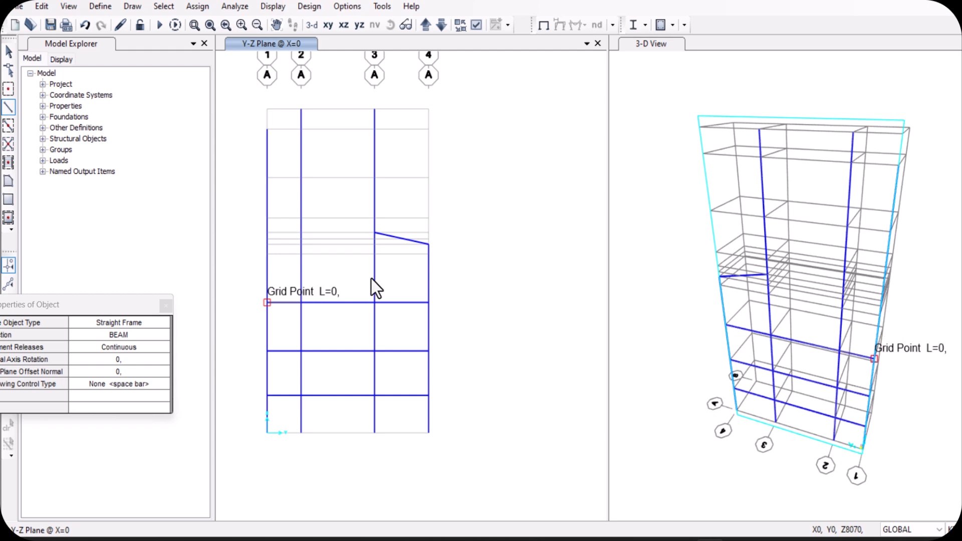
# Draw BEAM members from grid line 3 to 2 and from grid line 2 to 1 at Z=11070 and Z=13295
pyautogui.click(374, 253)
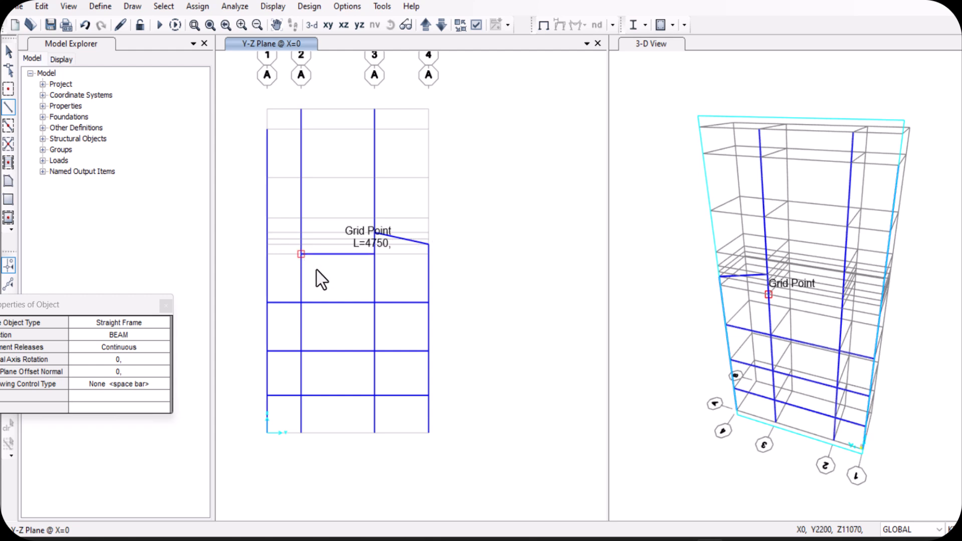
pyautogui.doubleClick(266, 254)
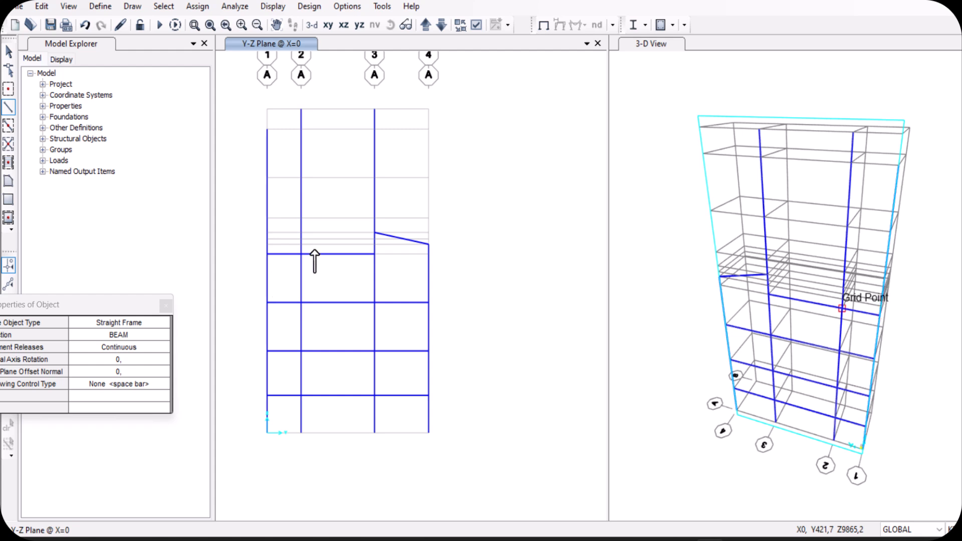
pyautogui.click(302, 218)
pyautogui.doubleClick(301, 220)
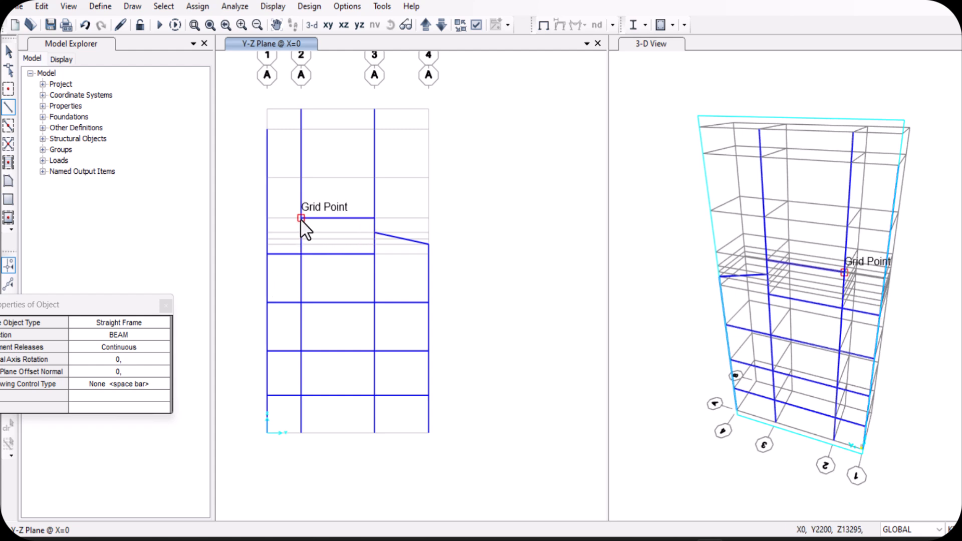
pyautogui.click(285, 220)
pyautogui.doubleClick(269, 216)
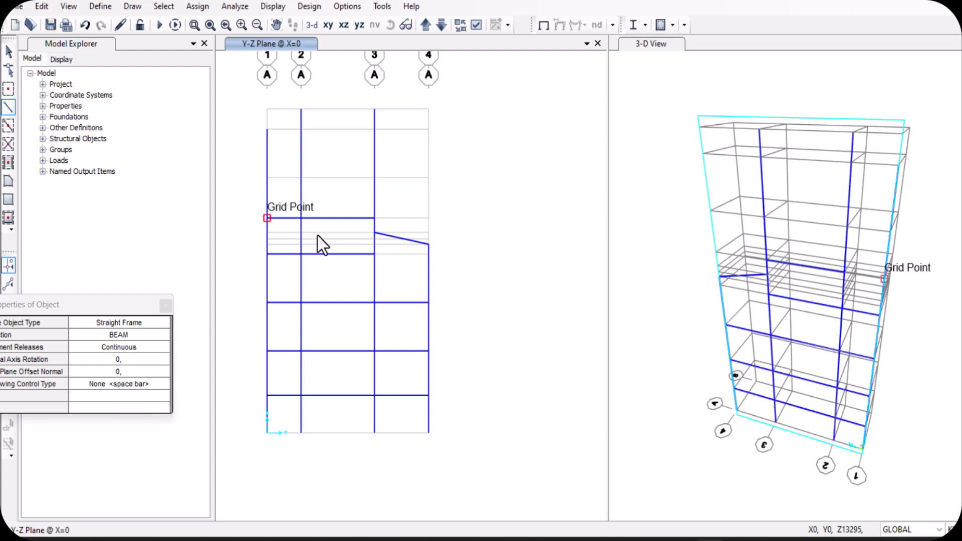
# Draw BEAM members between grid lines 3, 2 and 1 at Z=15795, and a sloped roof beam from line 3 at Z=20045 to line 1 at Z=18795
pyautogui.doubleClick(301, 177)
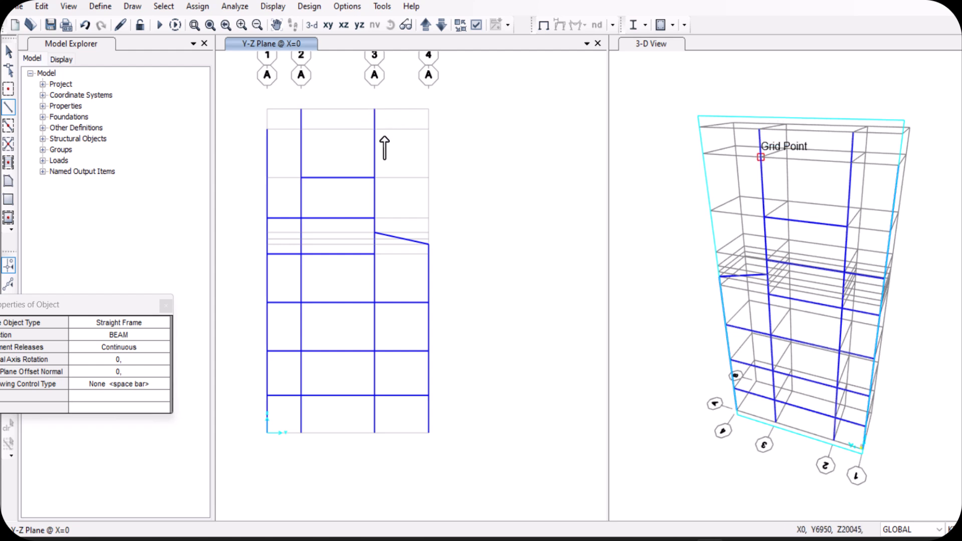
pyautogui.click(374, 109)
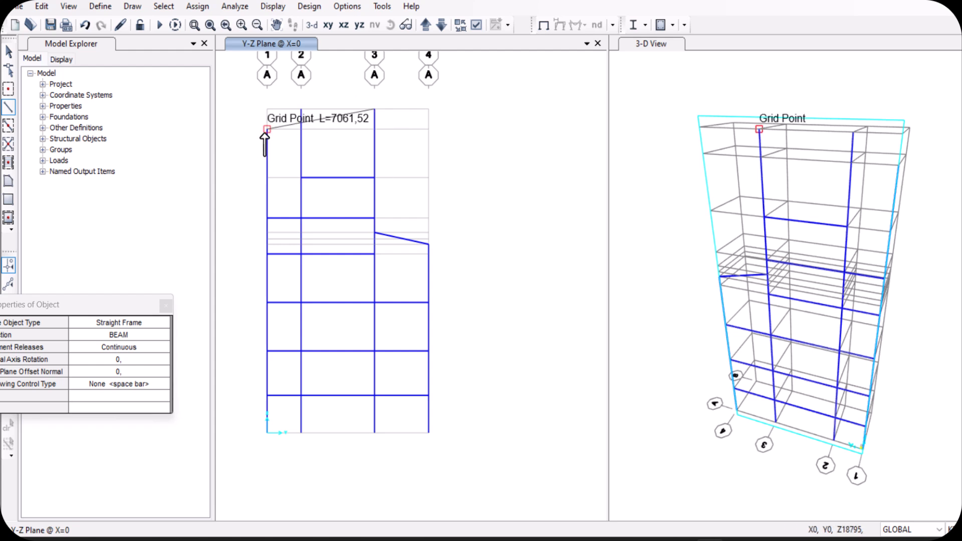
pyautogui.doubleClick(266, 129)
pyautogui.click(301, 178)
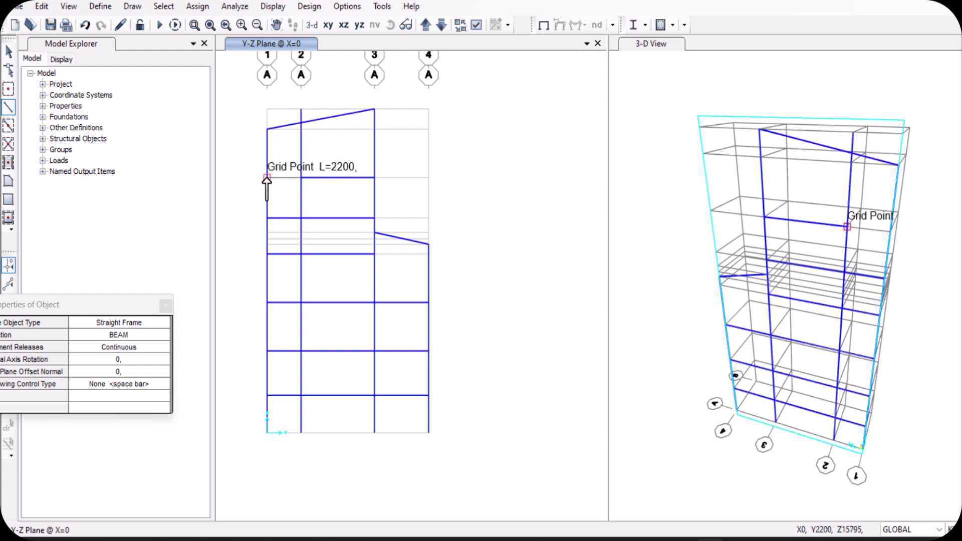
pyautogui.doubleClick(267, 178)
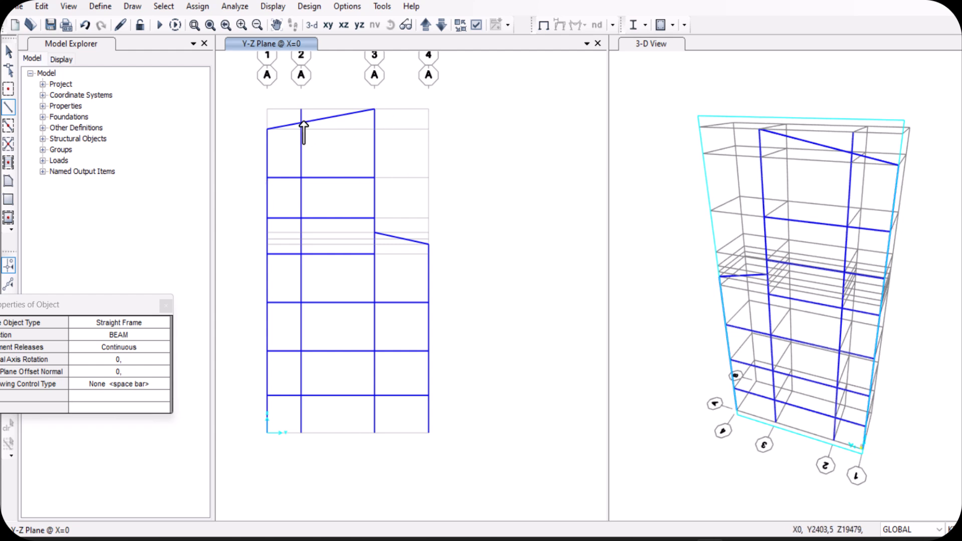
# Trim the upper grid line 2 column at the sloped roof beam, using the column's top joint as the end to cut off
pyautogui.scroll(-3, 419, 279)
pyautogui.scroll(3, 418, 306)
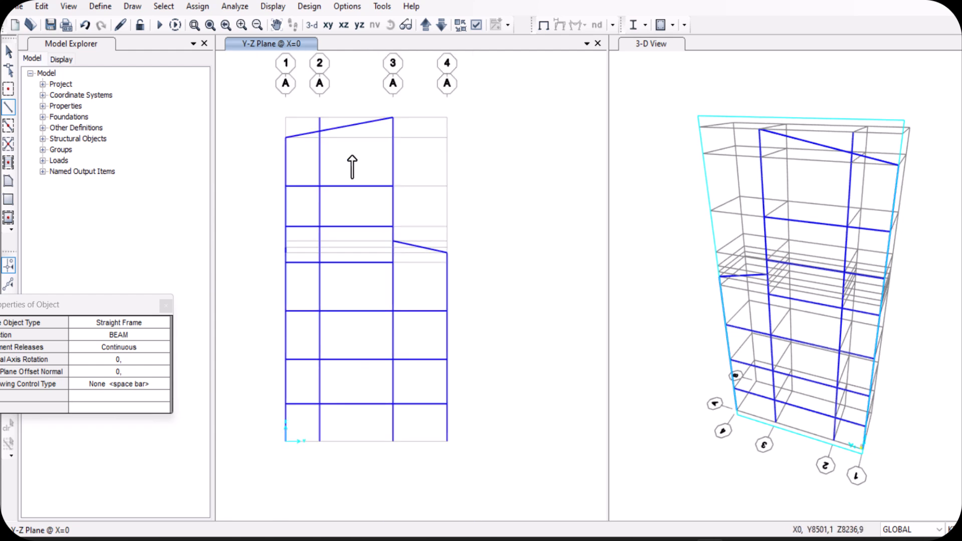
pyautogui.scroll(2, 323, 143)
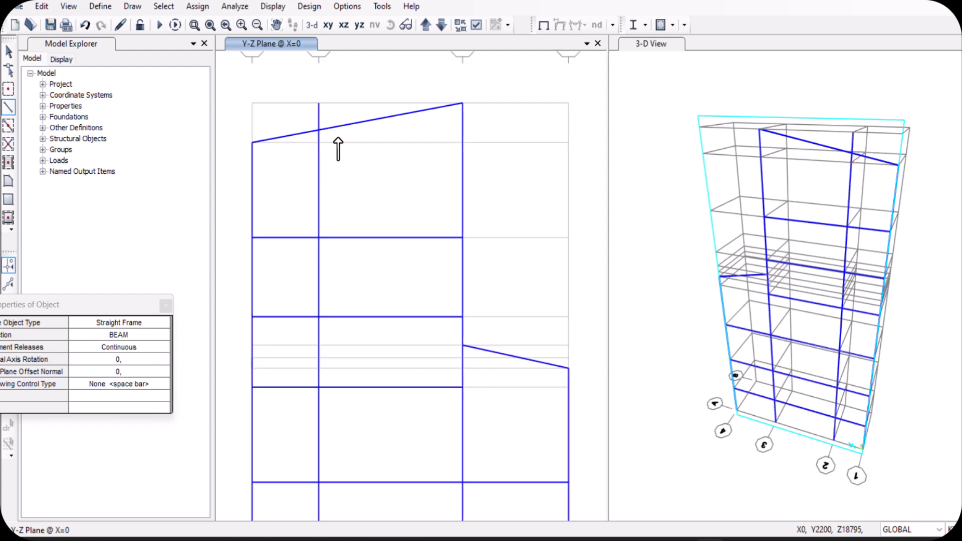
pyautogui.press('Escape')
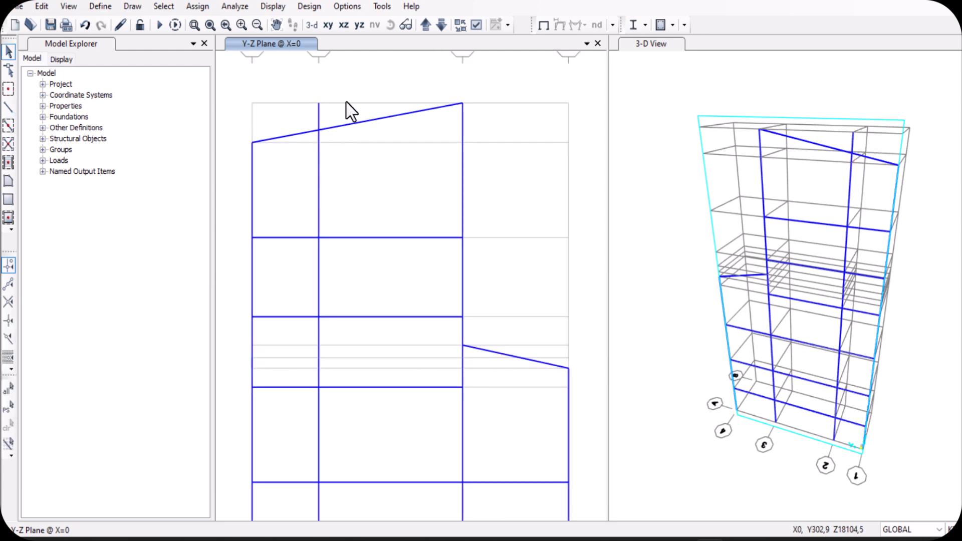
pyautogui.click(320, 191)
pyautogui.click(333, 128)
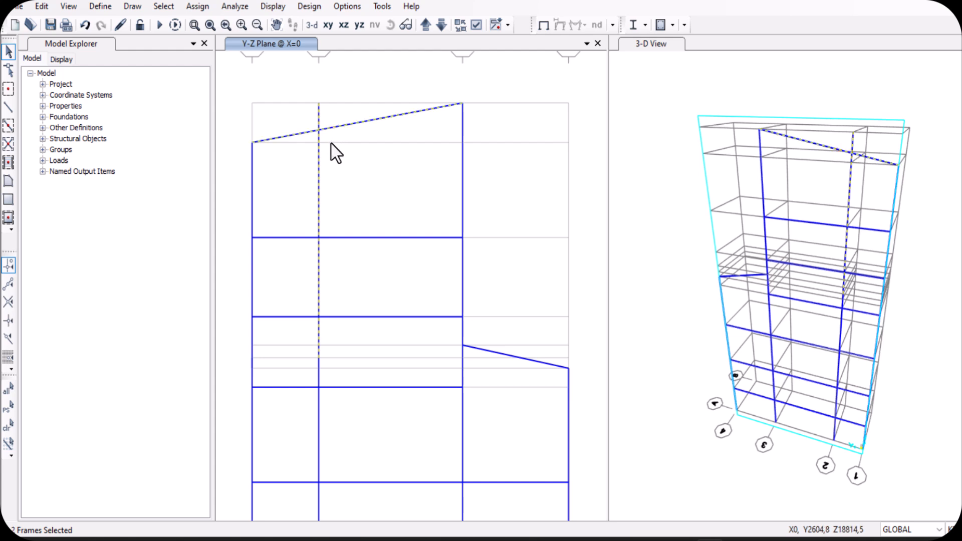
pyautogui.press('Escape')
pyautogui.click(320, 200)
pyautogui.click(318, 104)
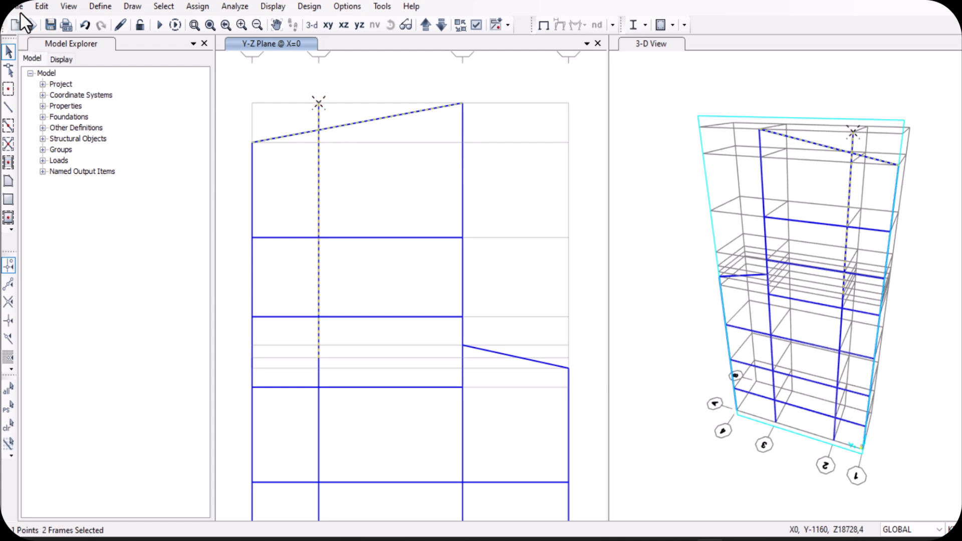
pyautogui.click(40, 6)
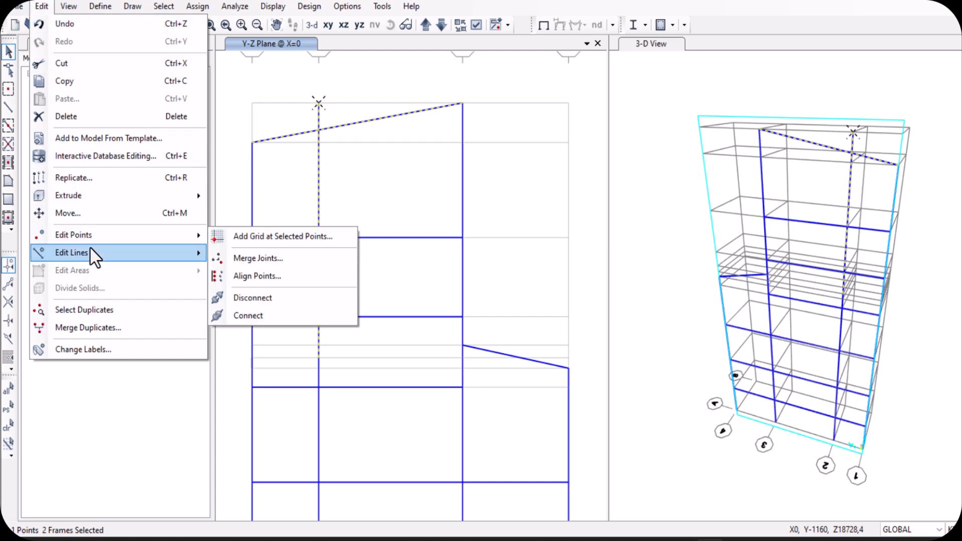
pyautogui.moveTo(170, 260)
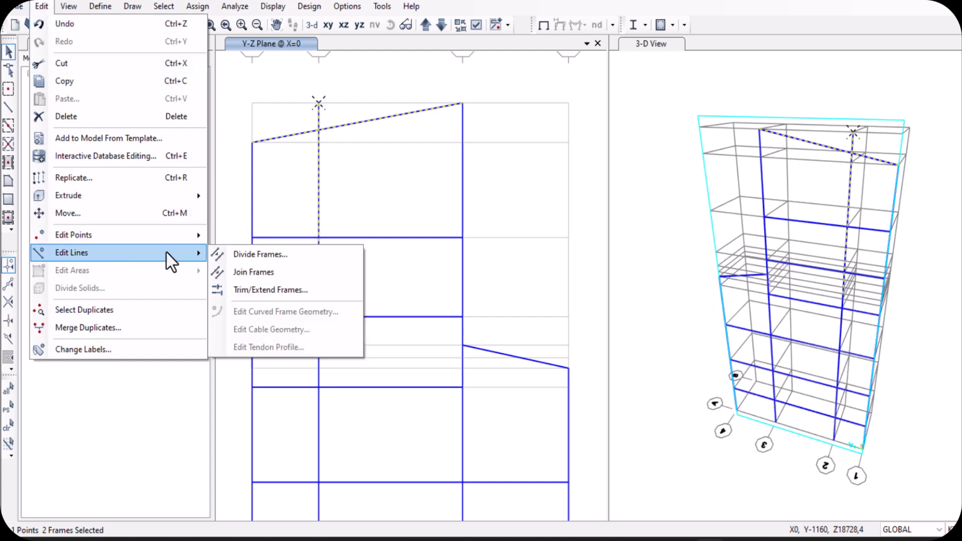
pyautogui.click(270, 290)
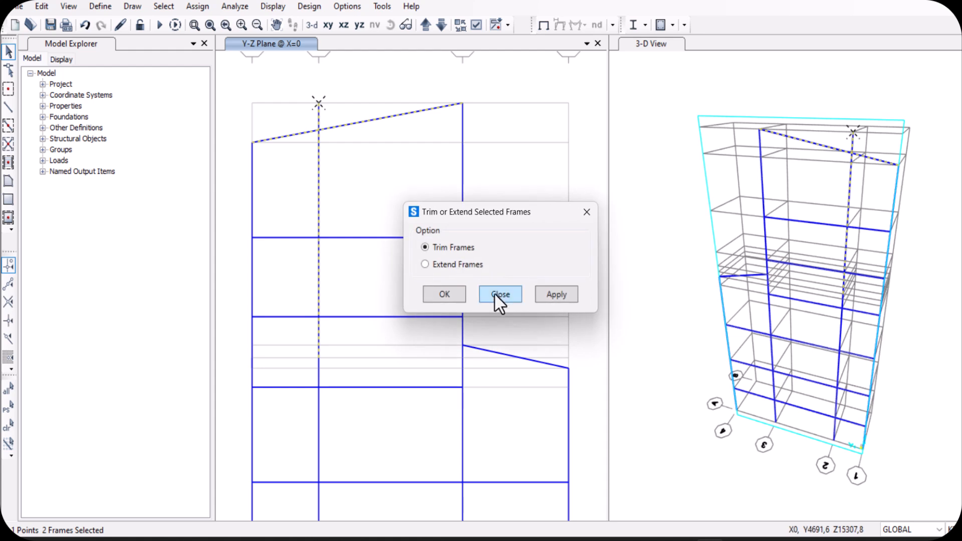
pyautogui.click(557, 293)
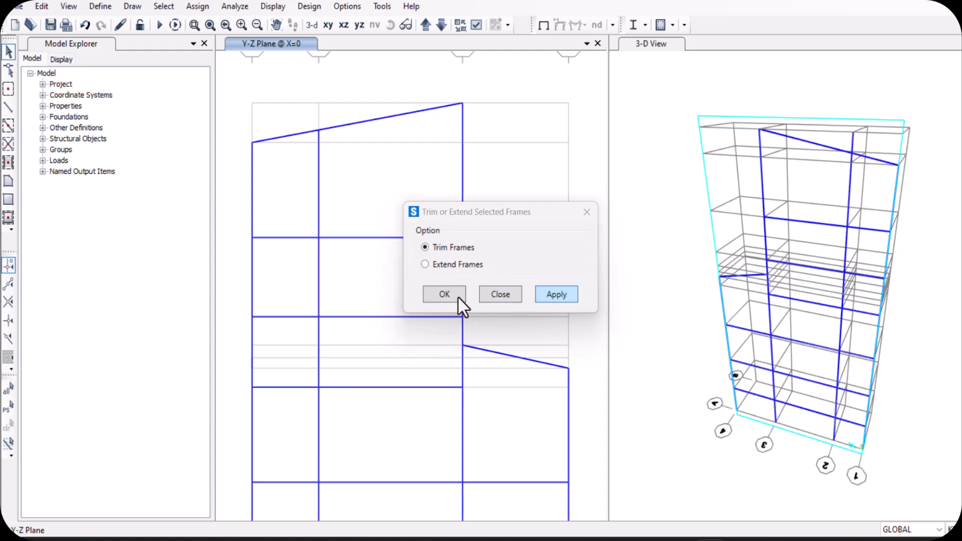
# Close the frame trimming dialog and compare the complete X=0 elevation with the elevator drawing in Rhino, returning to SAP2000
pyautogui.click(499, 295)
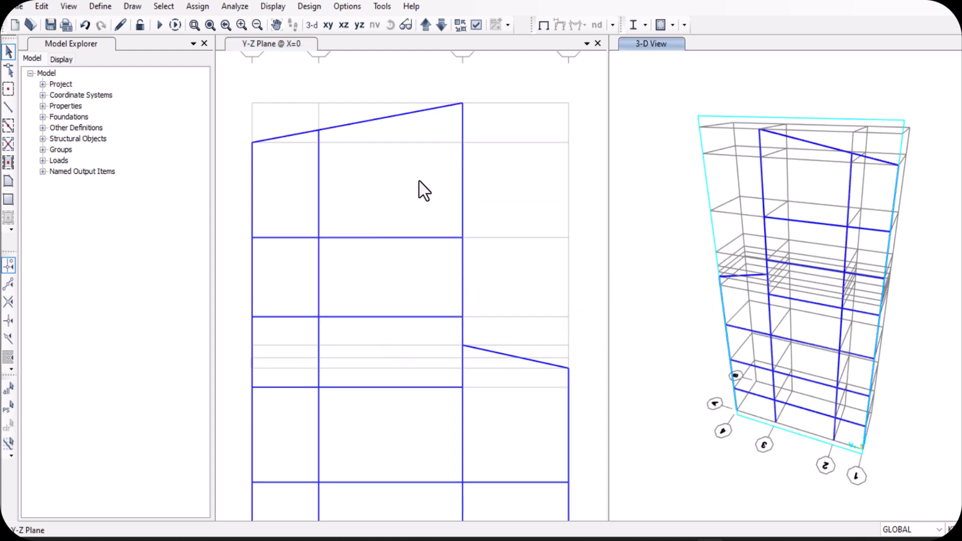
pyautogui.scroll(-3, 415, 173)
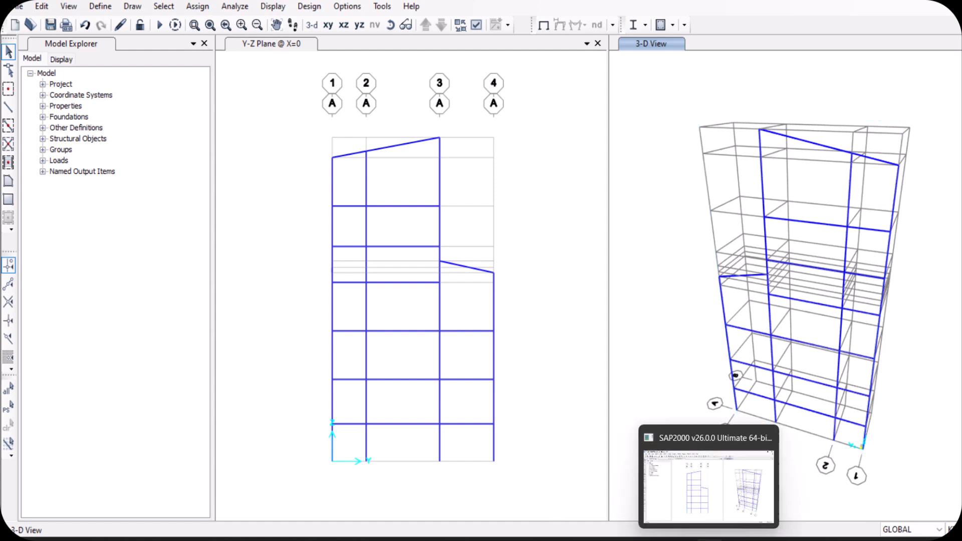
pyautogui.click(710, 540)
pyautogui.click(710, 540)
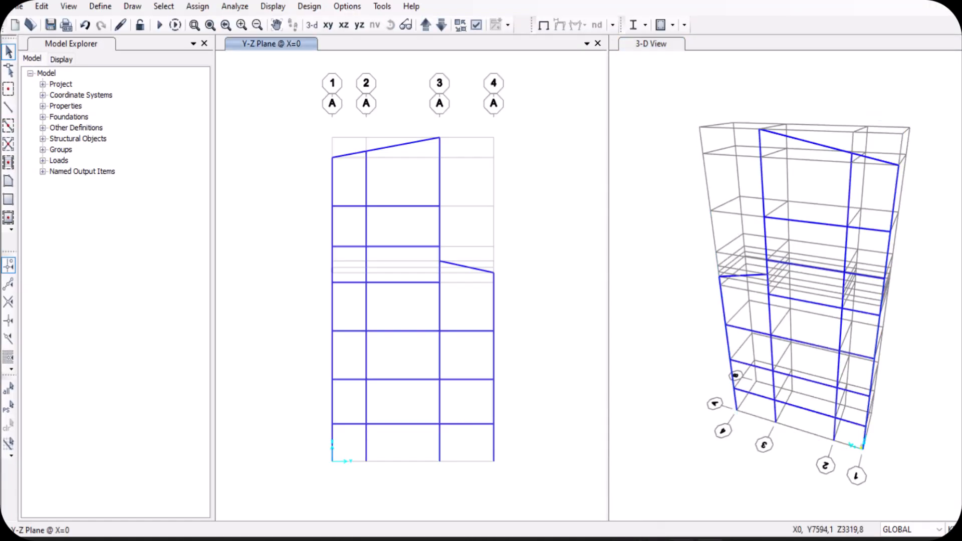
pyautogui.click(682, 540)
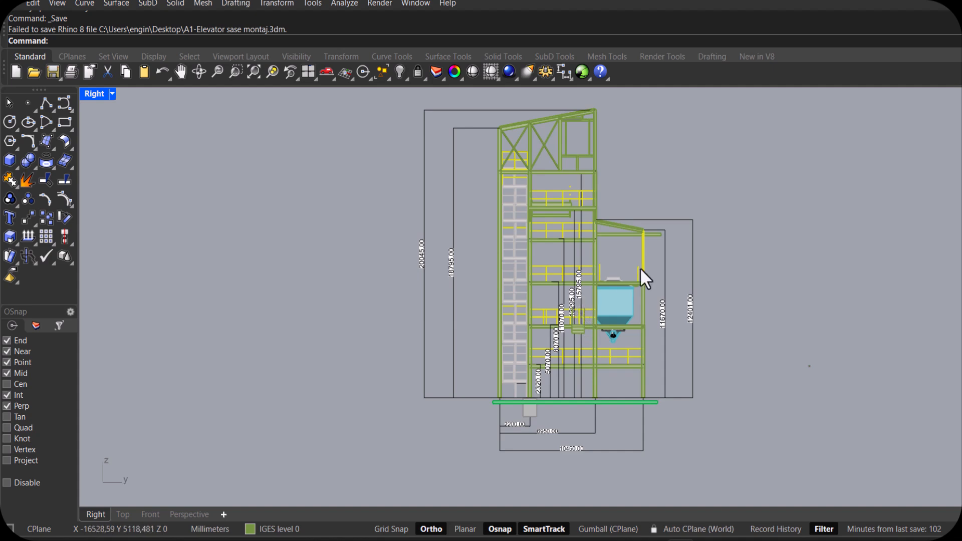
pyautogui.click(918, 1)
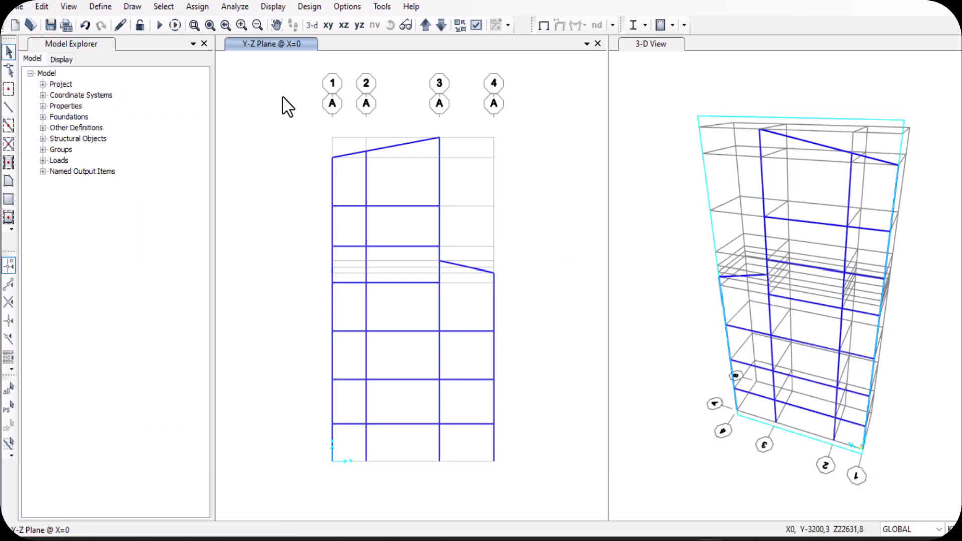
# Select all joints and frames of the X=0 elevation and set the 3-D view window to the X-Z plane at Y=0
pyautogui.moveTo(282, 97); pyautogui.dragTo(554, 503)
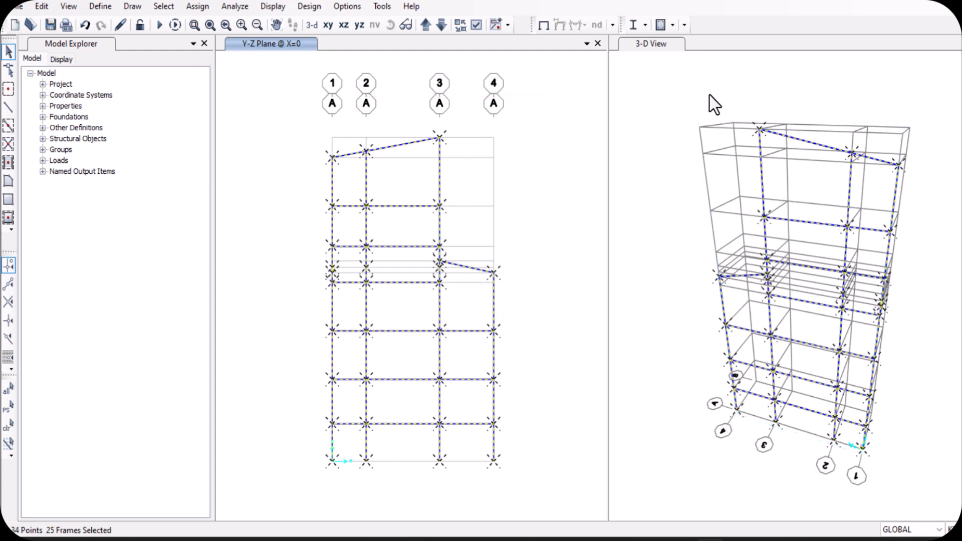
pyautogui.click(654, 45)
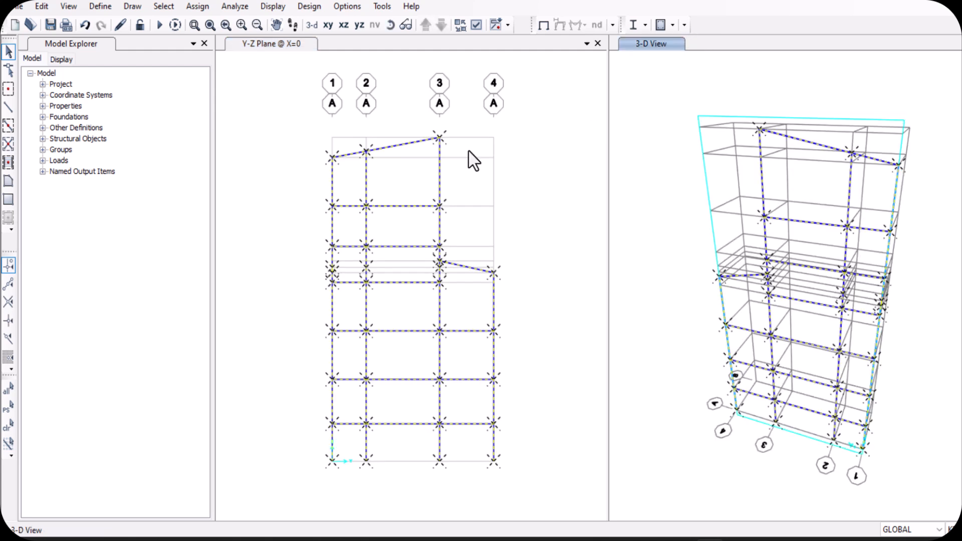
pyautogui.click(609, 104)
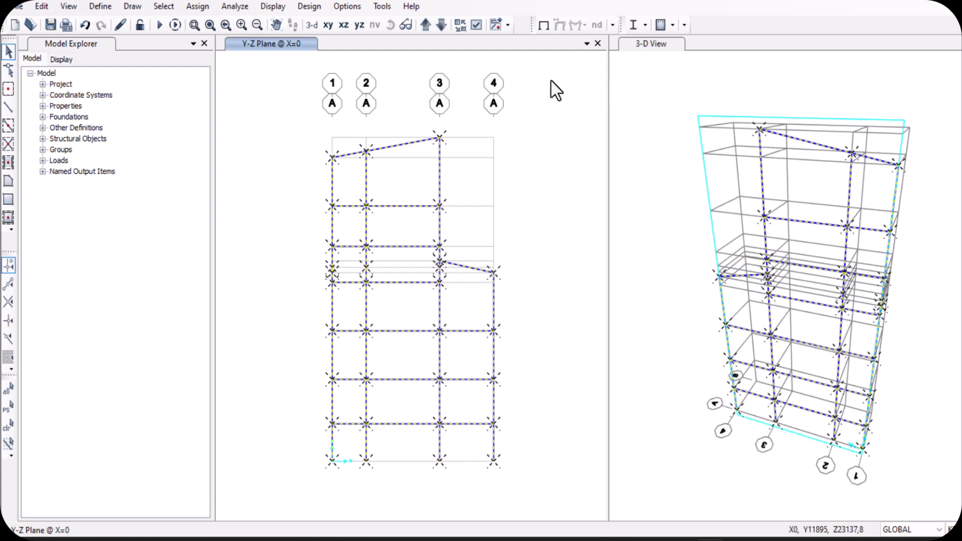
pyautogui.click(707, 51)
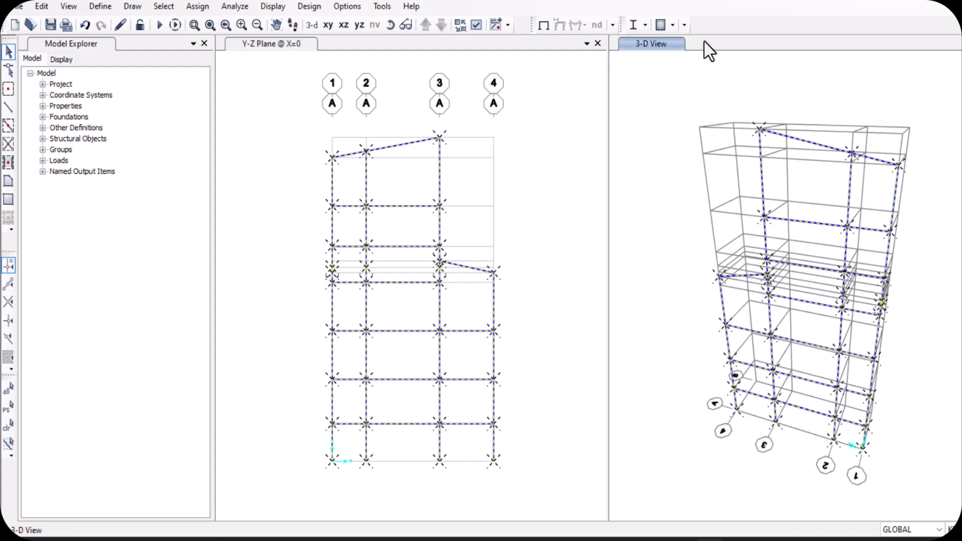
pyautogui.click(360, 29)
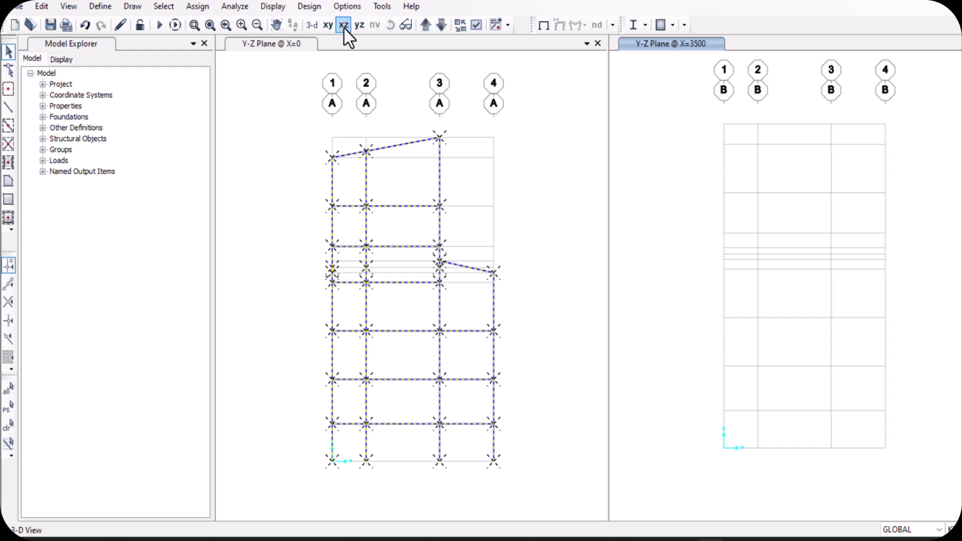
pyautogui.click(344, 26)
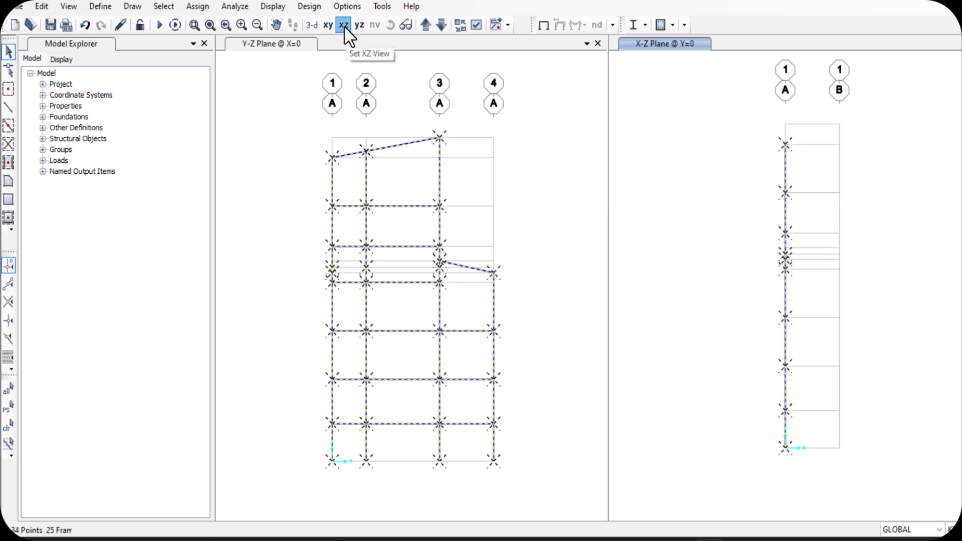
# Replicate the selected frame once linearly by dx 3500, picking the base points on grid lines A and B for the increment
pyautogui.click(44, 6)
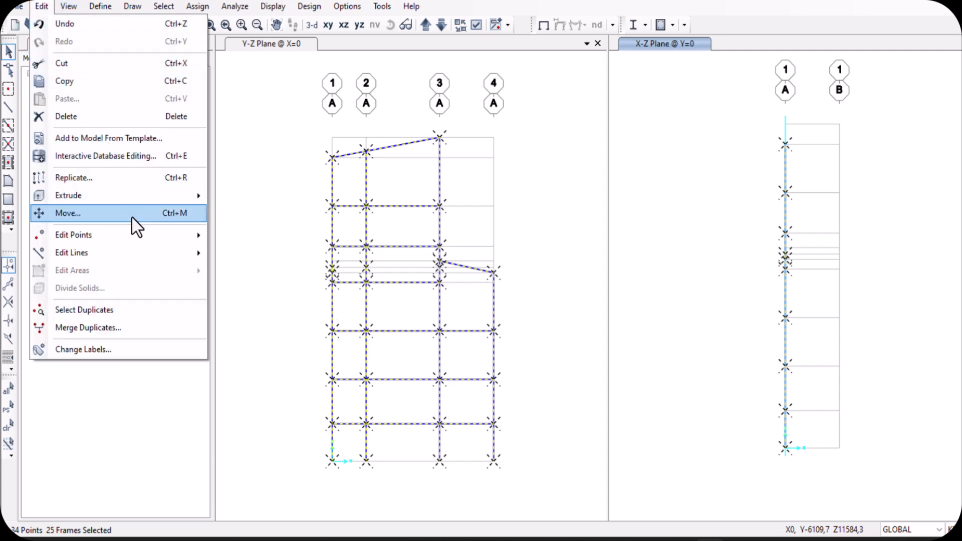
pyautogui.click(149, 178)
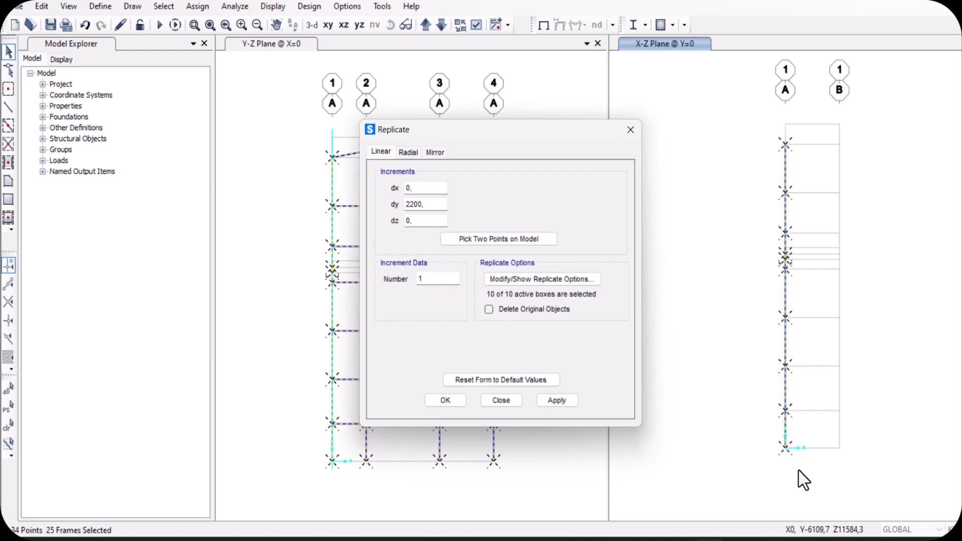
pyautogui.click(491, 240)
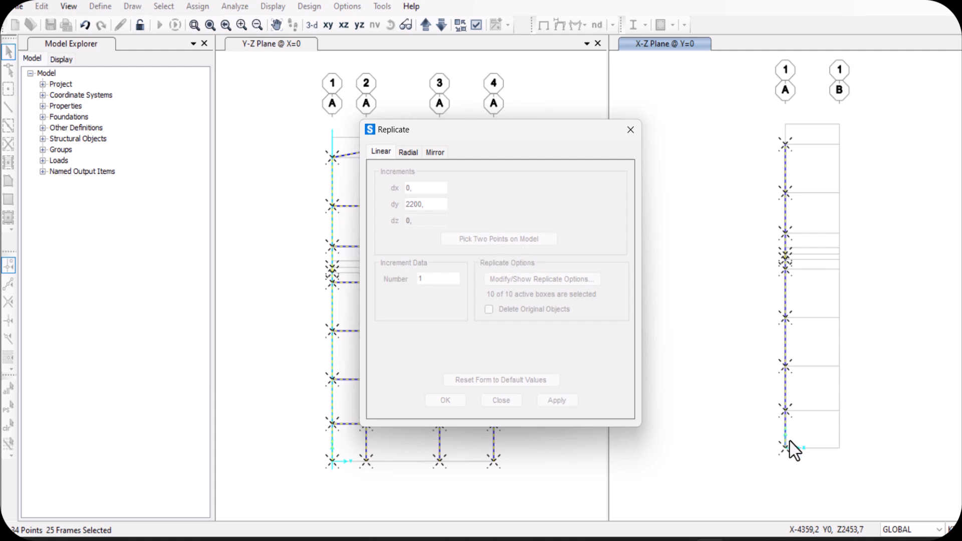
pyautogui.scroll(3, 790, 453)
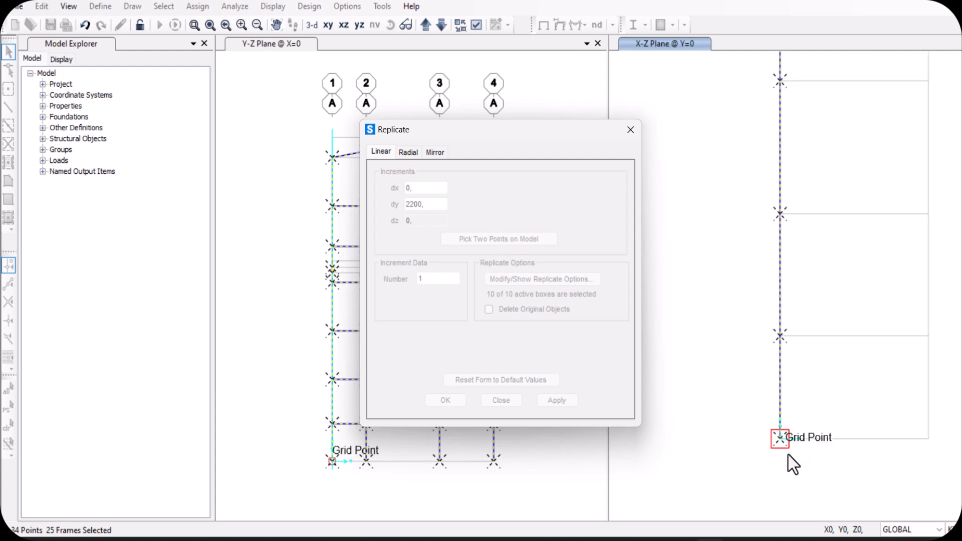
pyautogui.click(765, 413)
pyautogui.scroll(-2, 730, 422)
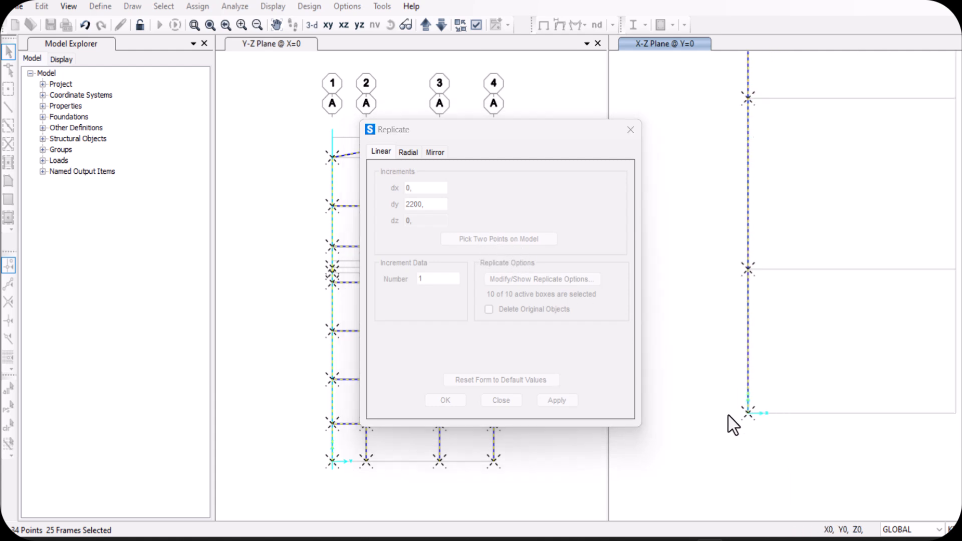
pyautogui.click(840, 415)
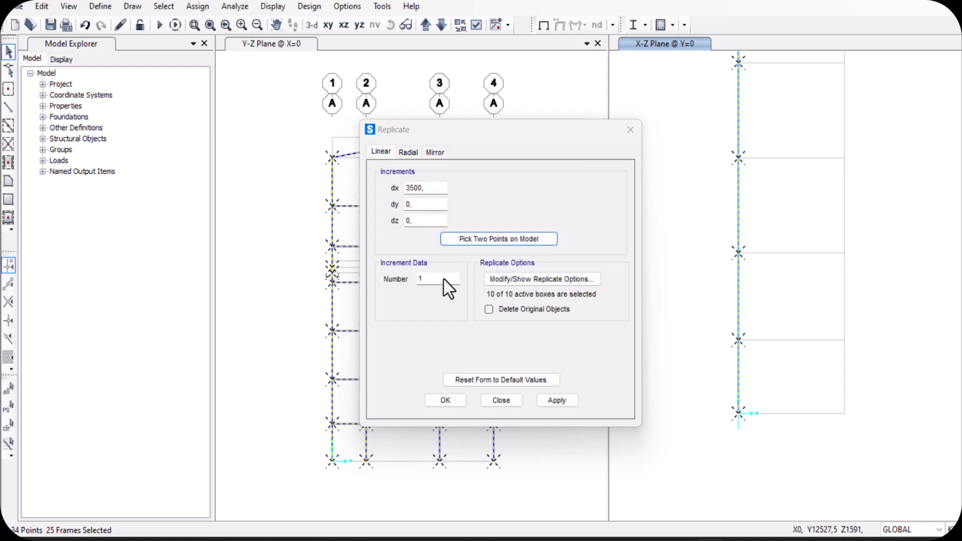
pyautogui.click(559, 402)
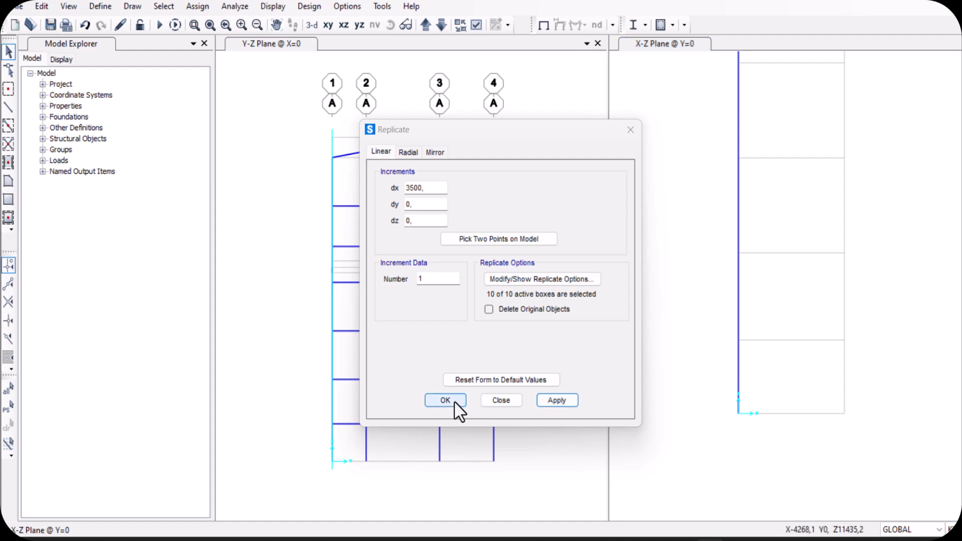
pyautogui.scroll(-8, 760, 411)
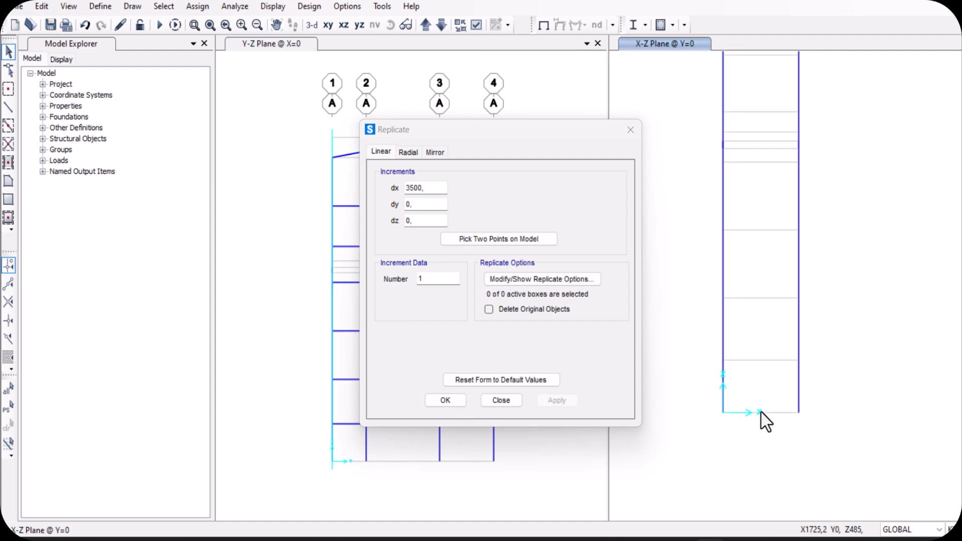
pyautogui.click(629, 131)
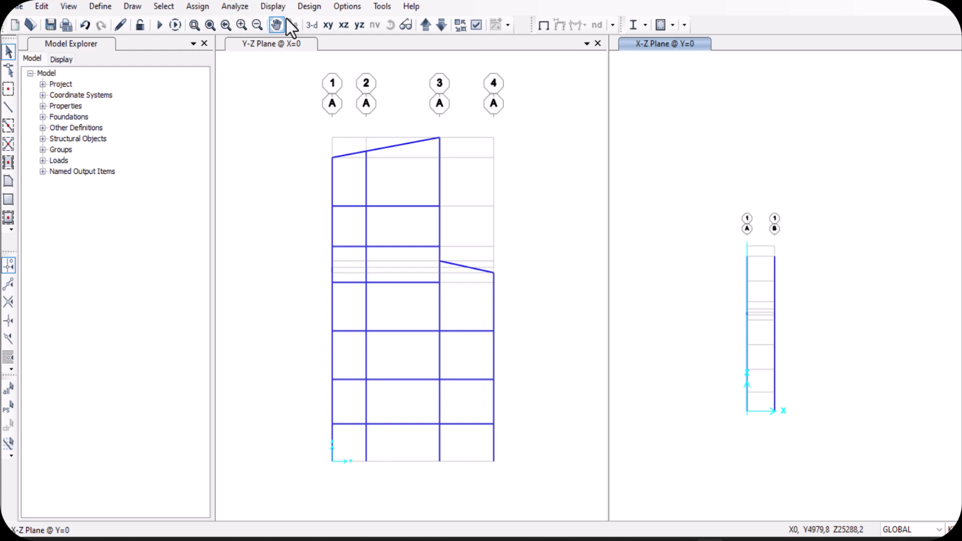
# Restore the 3-D view beside the elevation and examine the original and replicated frames from several angles
pyautogui.click(310, 26)
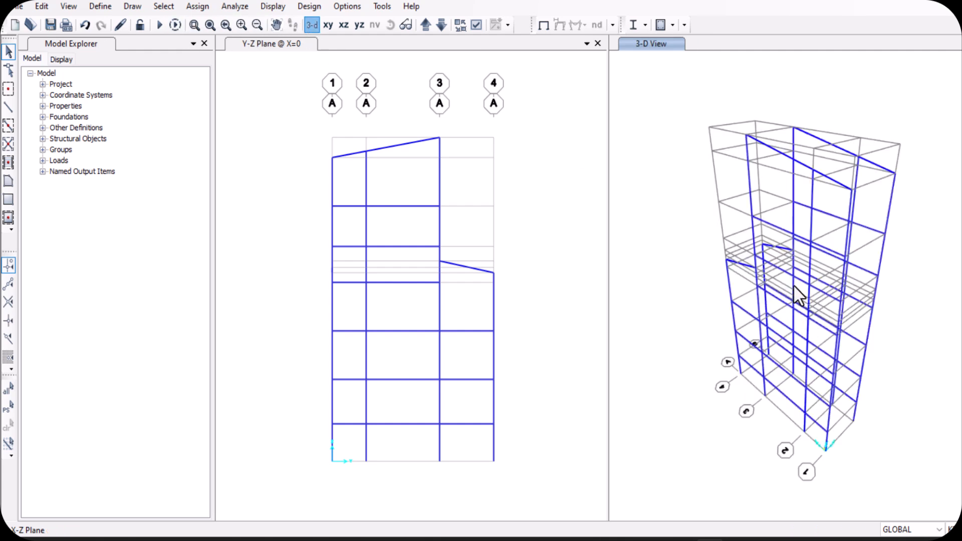
pyautogui.scroll(3, 834, 205)
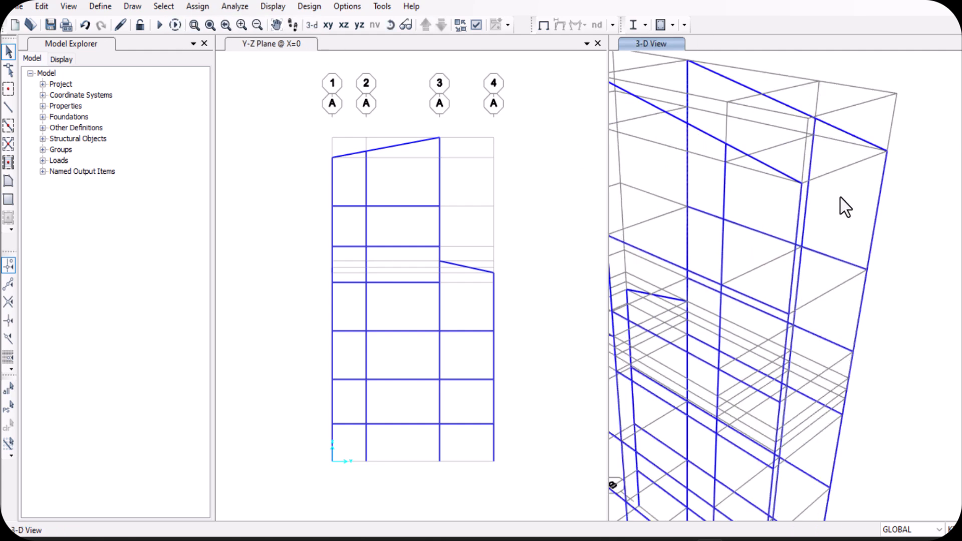
pyautogui.scroll(-3, 835, 225)
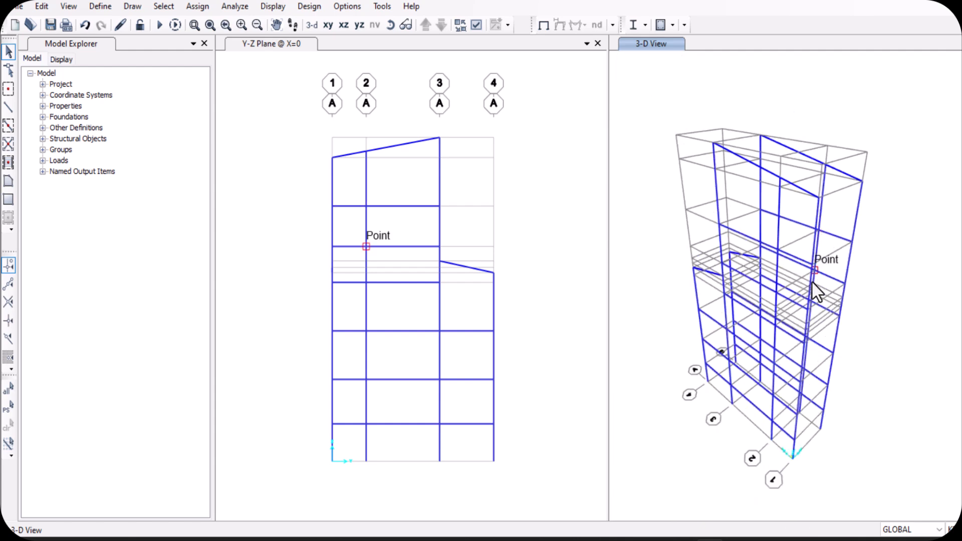
pyautogui.keyDown('shift'); pyautogui.moveTo(822, 285); pyautogui.dragTo(809, 249, button='middle'); pyautogui.keyUp('shift')
pyautogui.scroll(3, 809, 249)
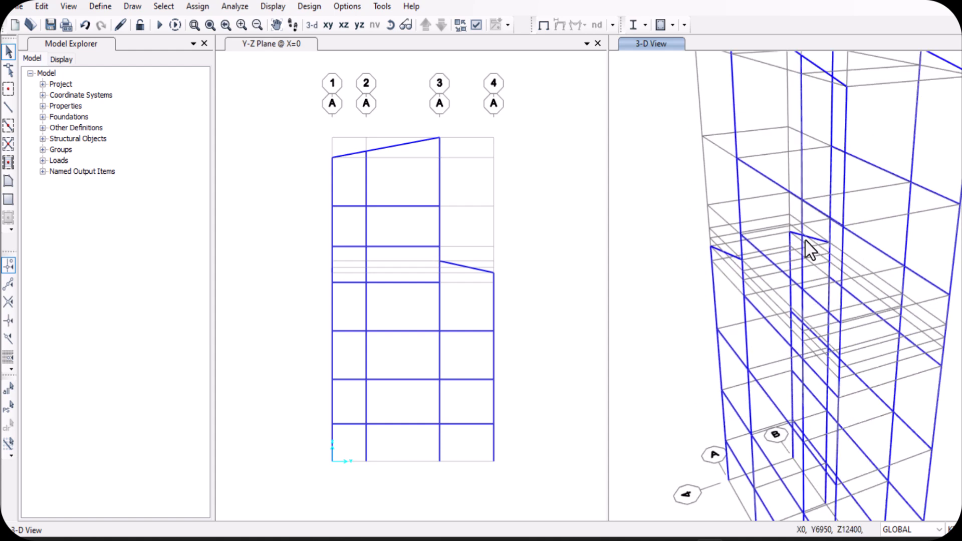
pyautogui.scroll(-3, 881, 225)
pyautogui.scroll(3, 882, 222)
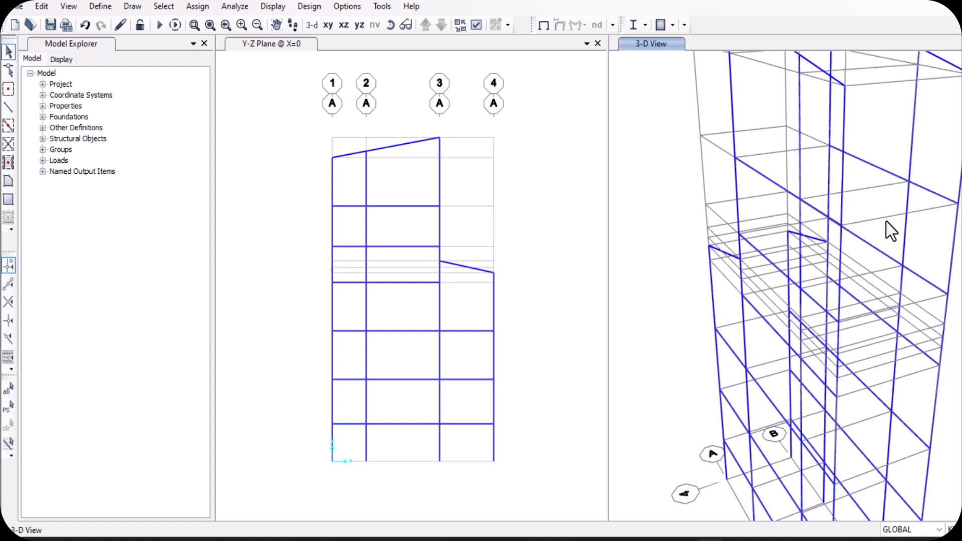
pyautogui.scroll(-5, 885, 221)
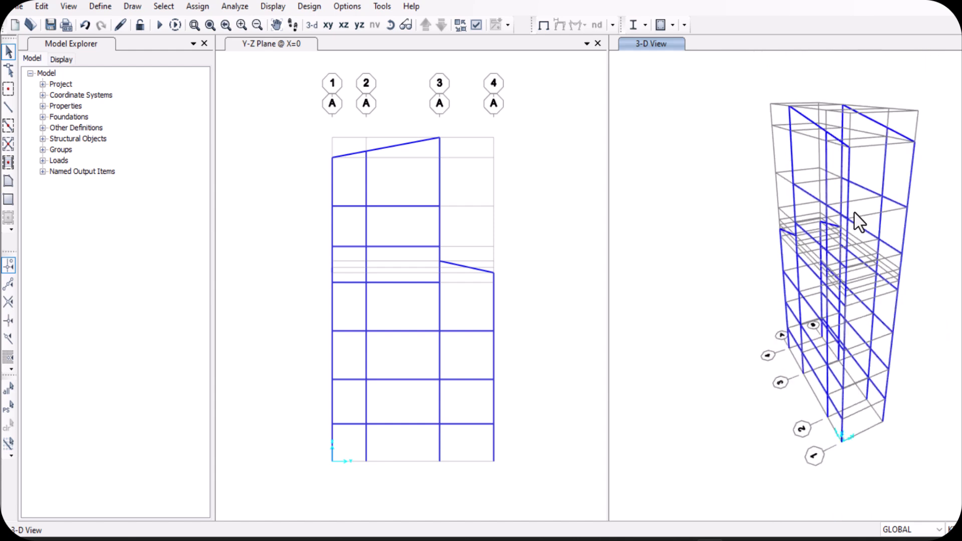
pyautogui.moveTo(857, 226)
pyautogui.keyDown('shift'); pyautogui.mouseDown(button='middle')
pyautogui.moveTo(893, 225)
pyautogui.moveTo(864, 231)
pyautogui.mouseUp(button='middle'); pyautogui.keyUp('shift')
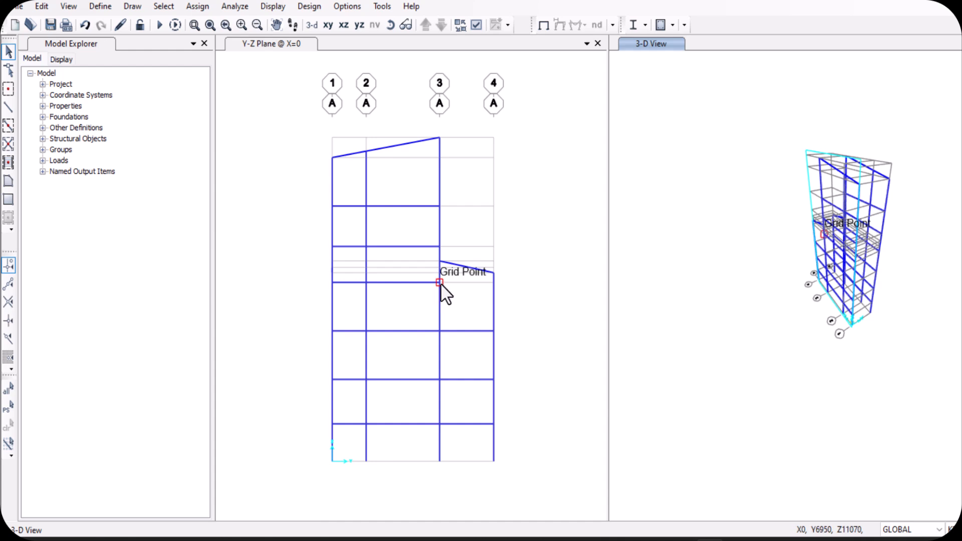
pyautogui.scroll(5, 440, 284)
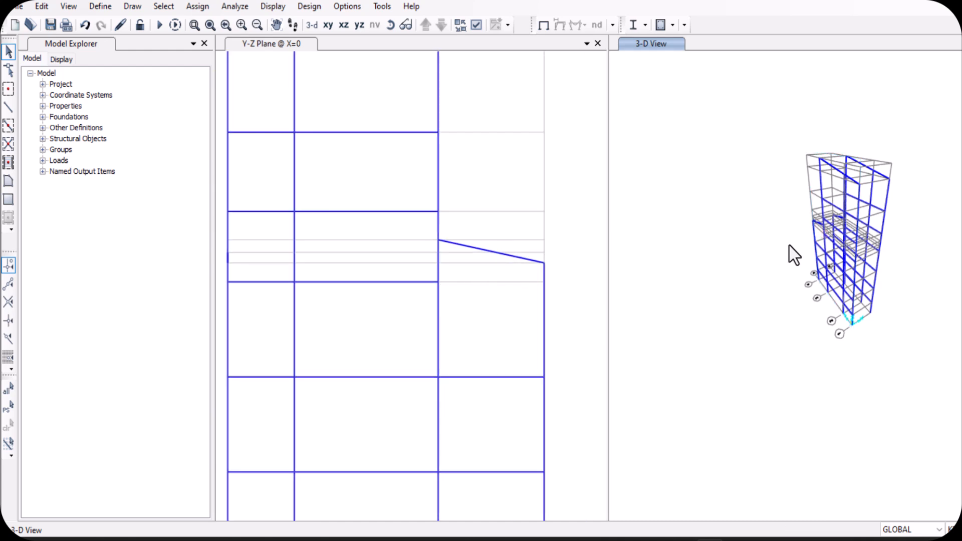
pyautogui.scroll(-5, 455, 279)
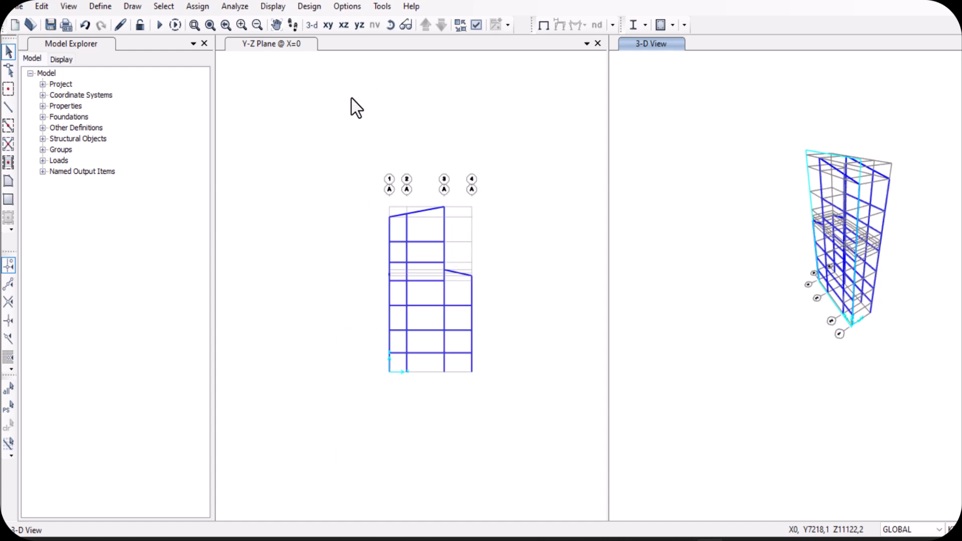
# Set the elevation window to the X-Z plane at Y=0, trying the X-Y plan view first
pyautogui.click(342, 54)
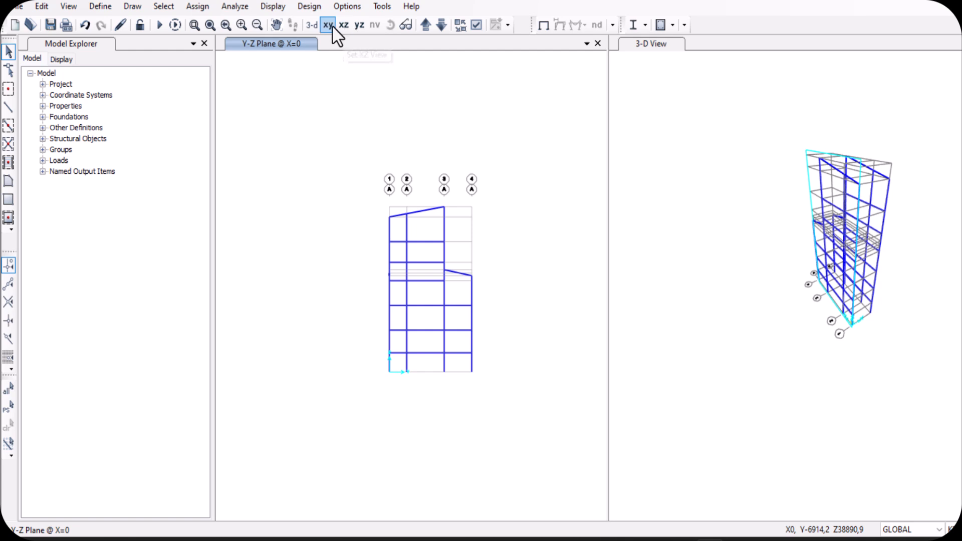
pyautogui.click(330, 25)
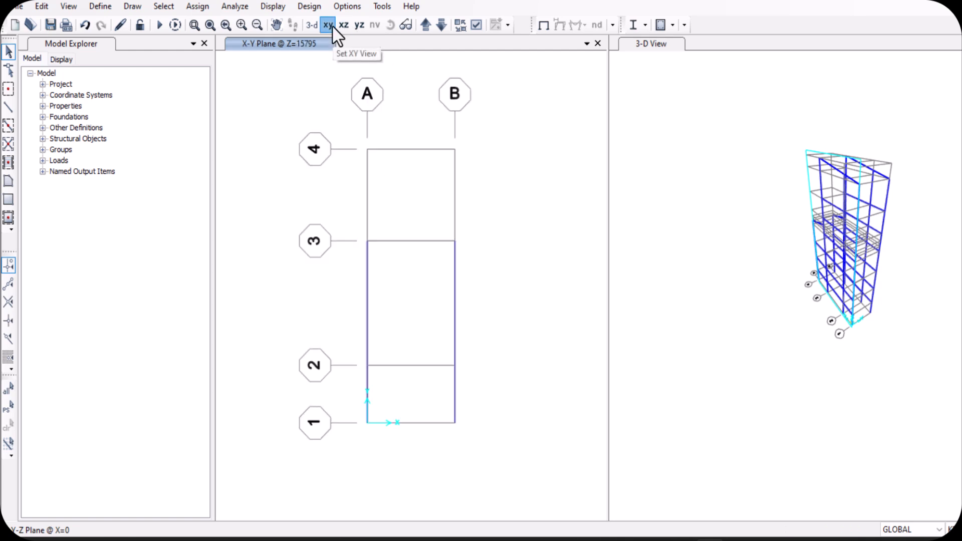
pyautogui.click(343, 25)
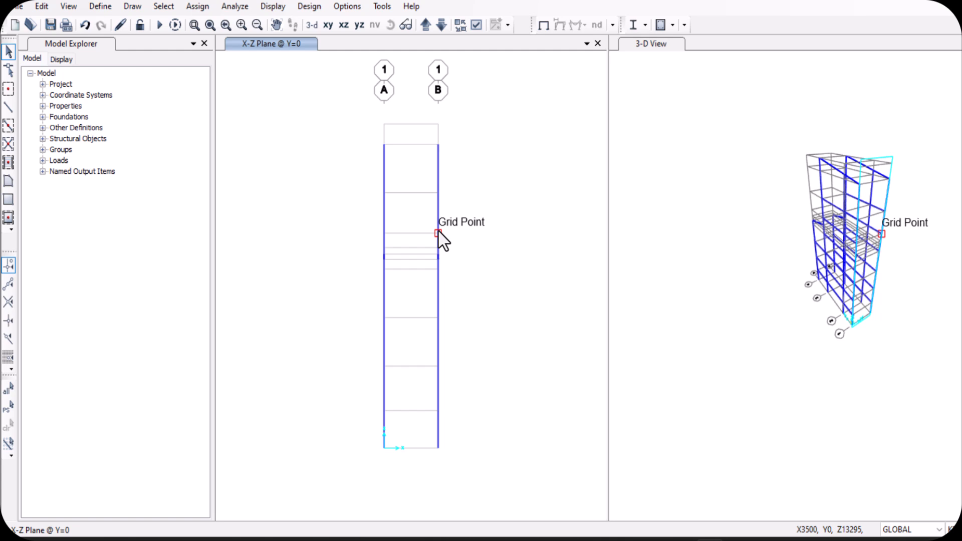
pyautogui.scroll(4, 871, 223)
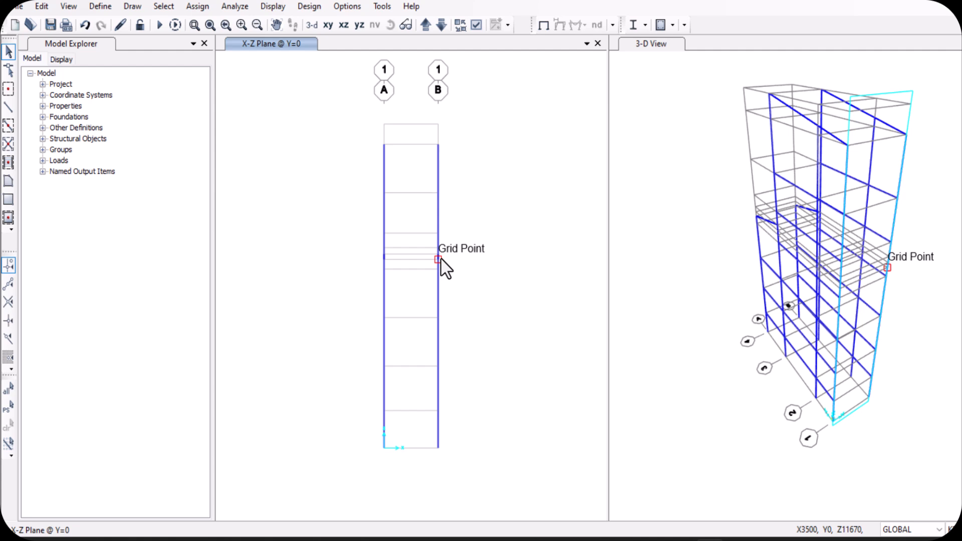
# Draw straight BEAM frames between grid lines A and B on the Y=0 elevation at Z=18795, 15795 and 13295
pyautogui.click(8, 108)
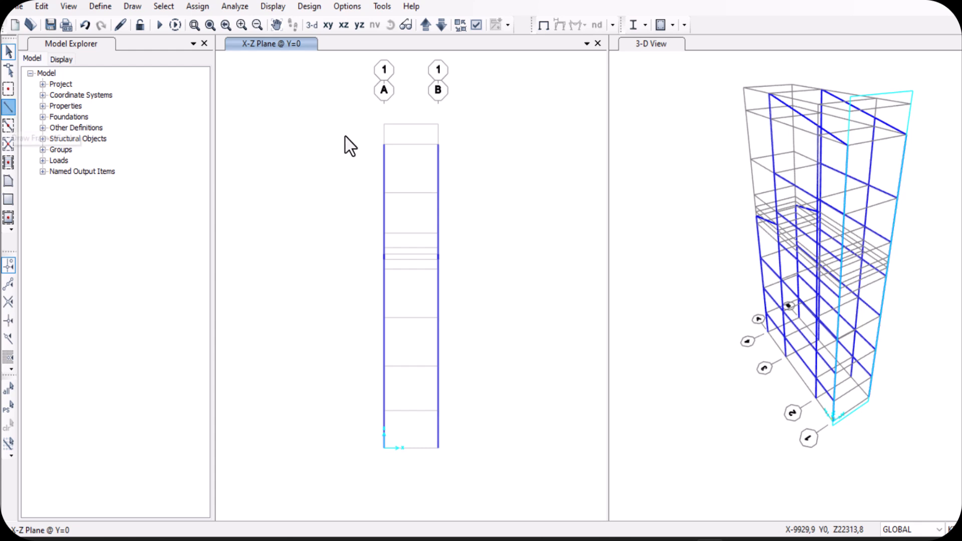
pyautogui.click(384, 145)
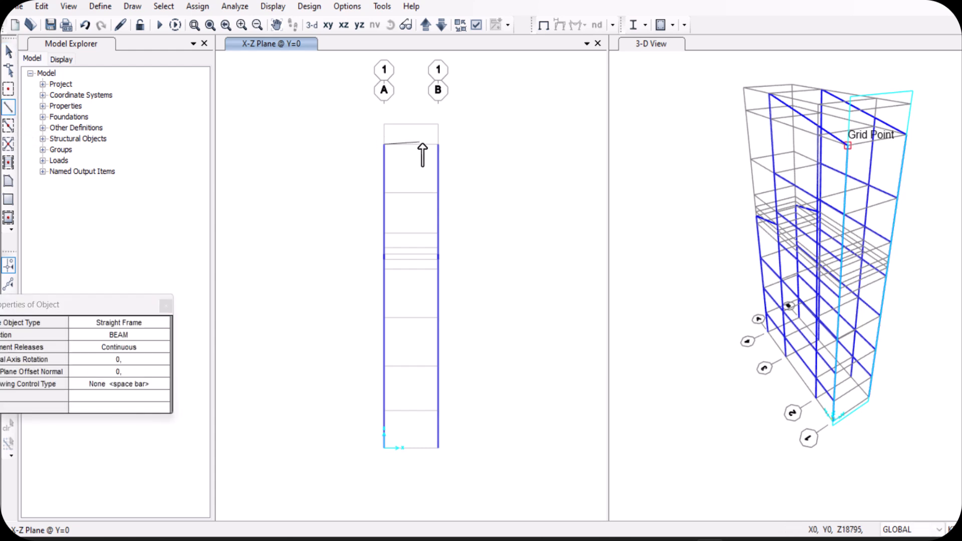
pyautogui.click(383, 193)
pyautogui.click(438, 193)
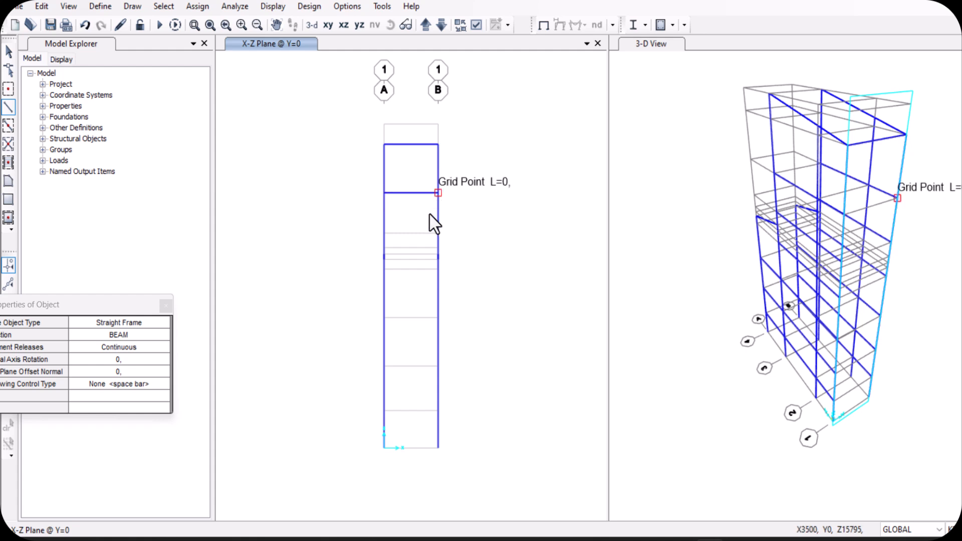
pyautogui.click(384, 234)
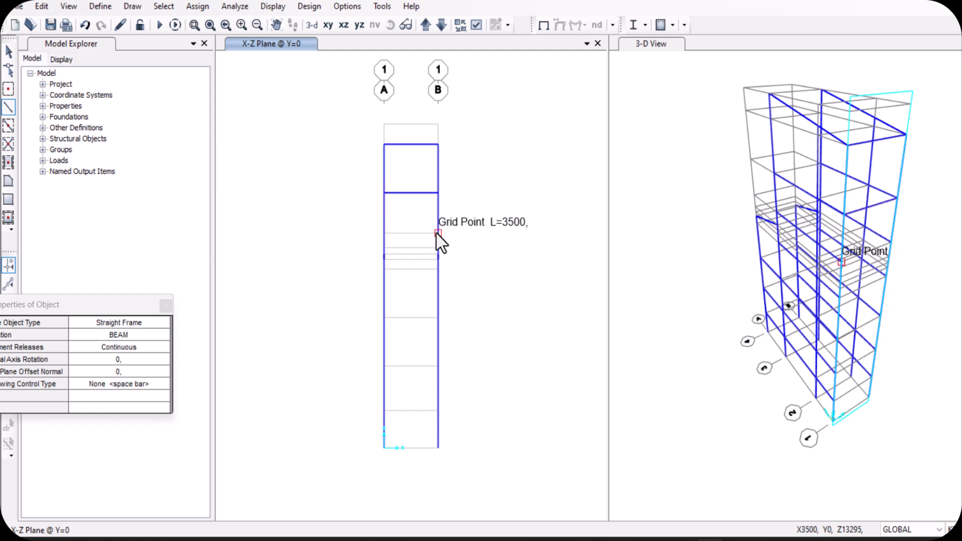
pyautogui.click(437, 233)
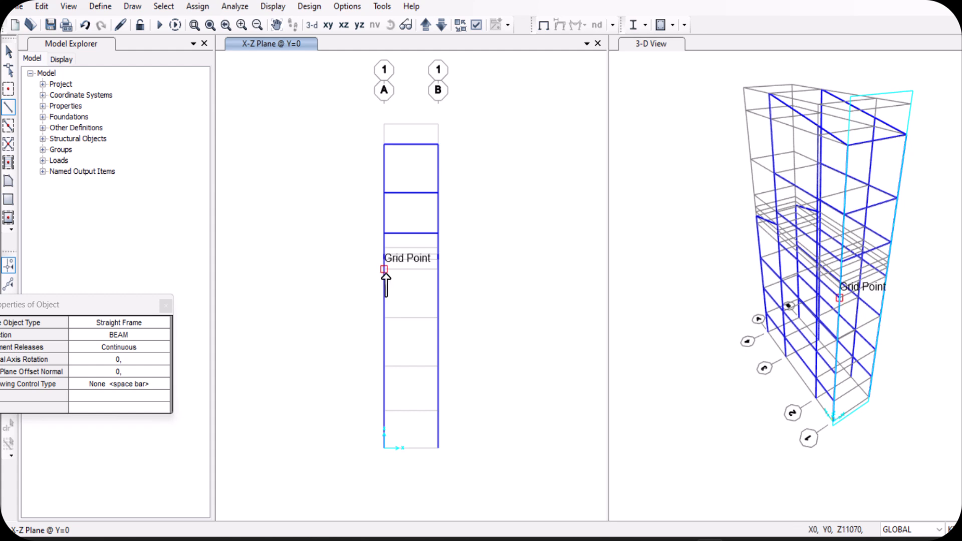
# Draw BEAM frames between grid lines A and B at the four lower levels, Z=11070, 8070, 5070 and 2320, and end drawing
pyautogui.click(438, 269)
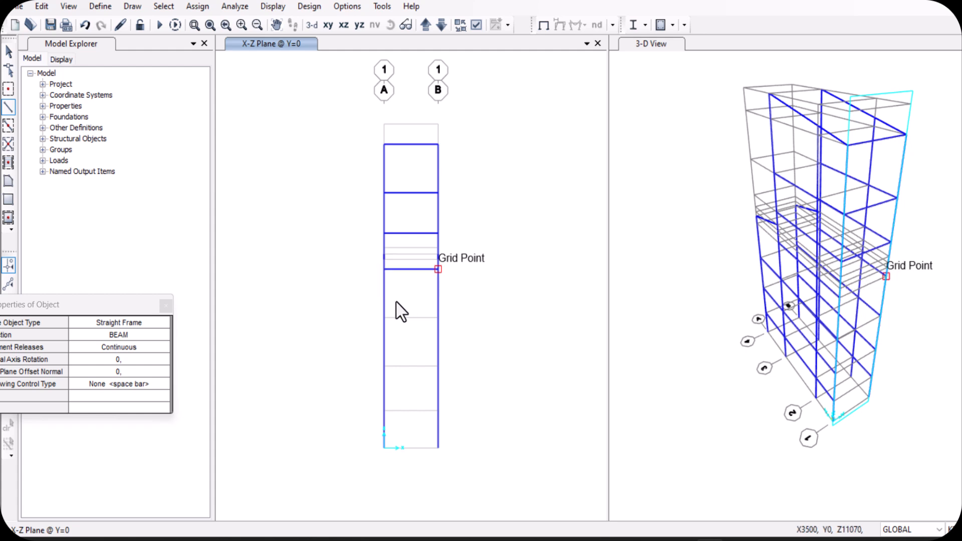
pyautogui.click(406, 317)
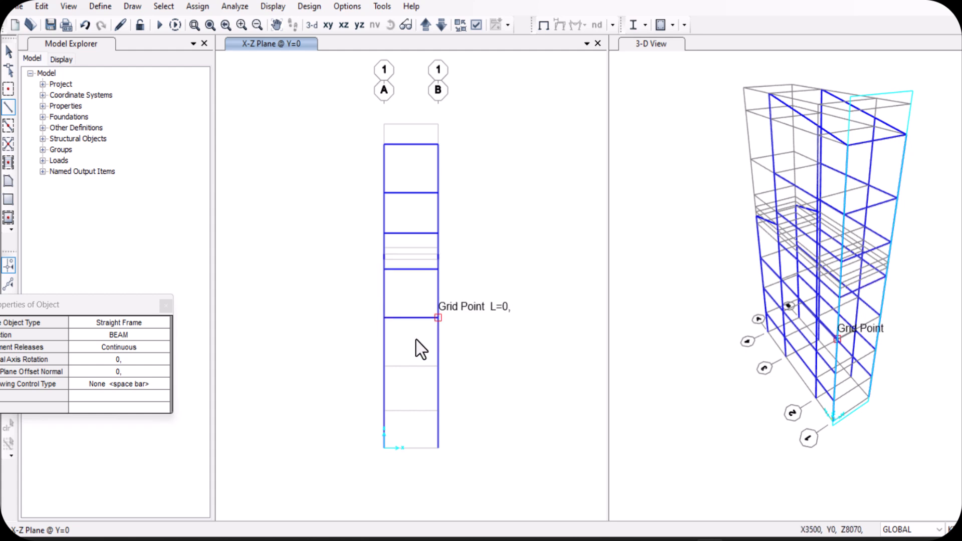
pyautogui.click(402, 368)
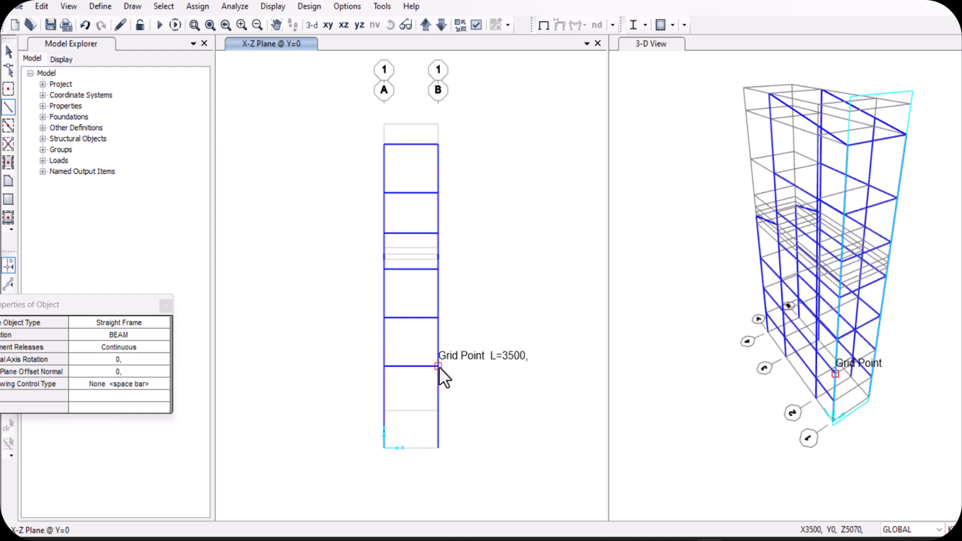
pyautogui.click(436, 417)
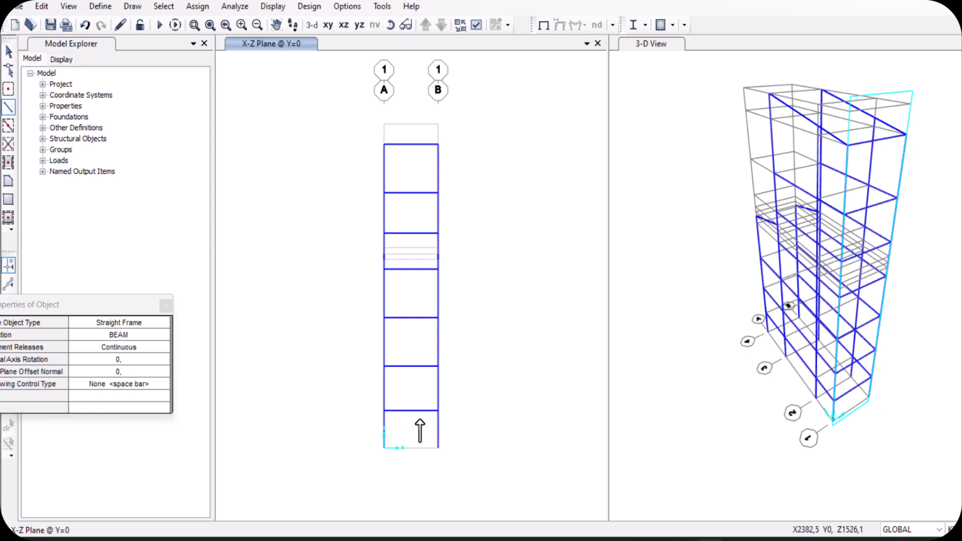
pyautogui.press('Escape')
# Select all cross beams between grid lines A and B on the Y=0 elevation and open the Replicate dialog
pyautogui.moveTo(411, 429); pyautogui.dragTo(412, 140)
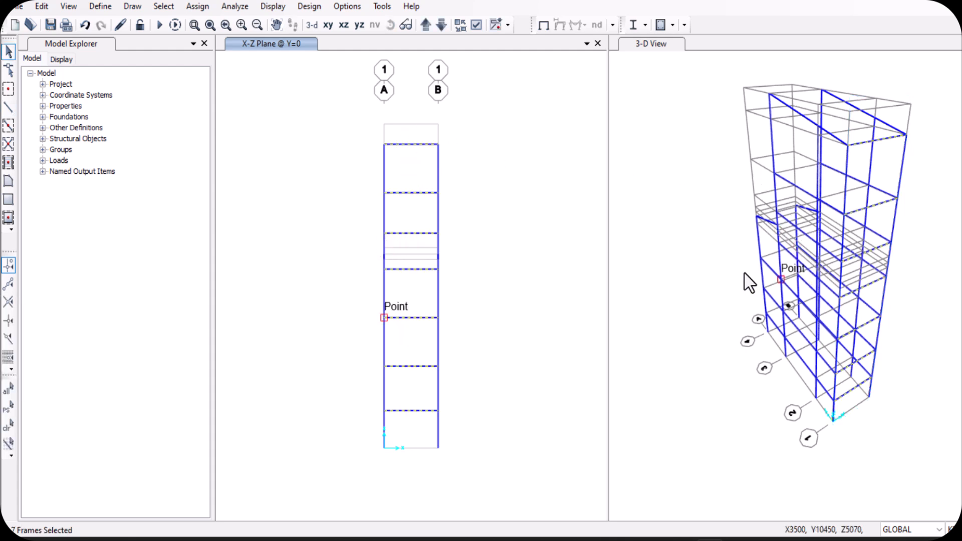
pyautogui.scroll(2, 835, 400)
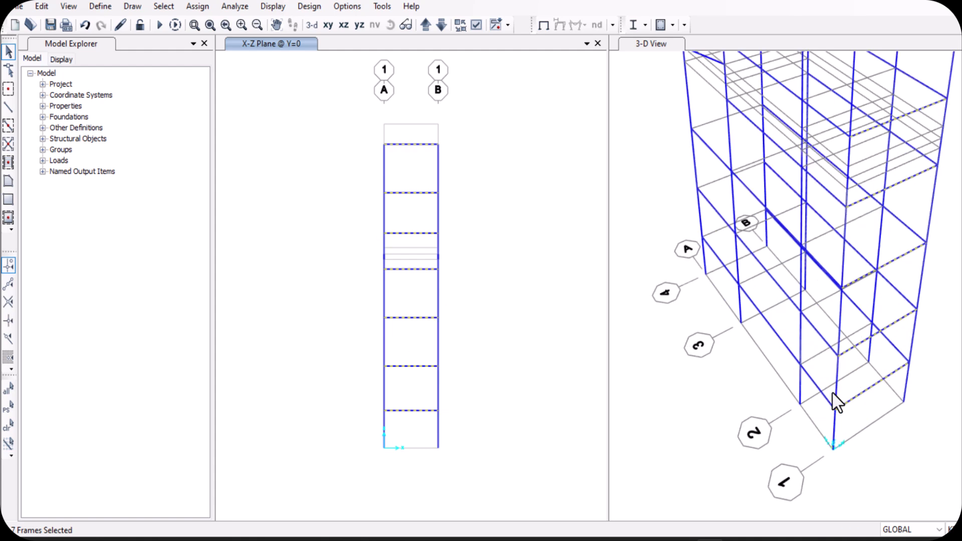
pyautogui.scroll(-3, 842, 313)
pyautogui.scroll(1, 847, 291)
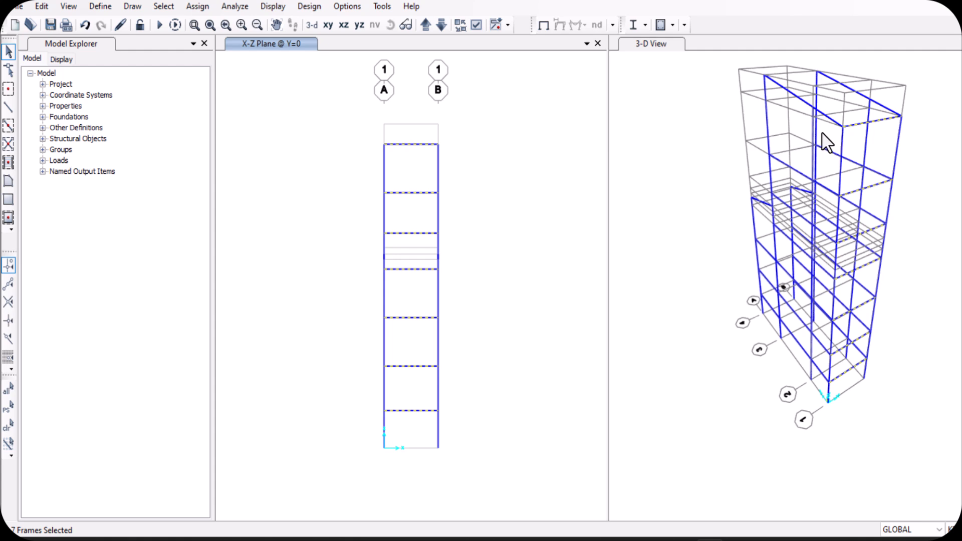
pyautogui.scroll(2, 826, 144)
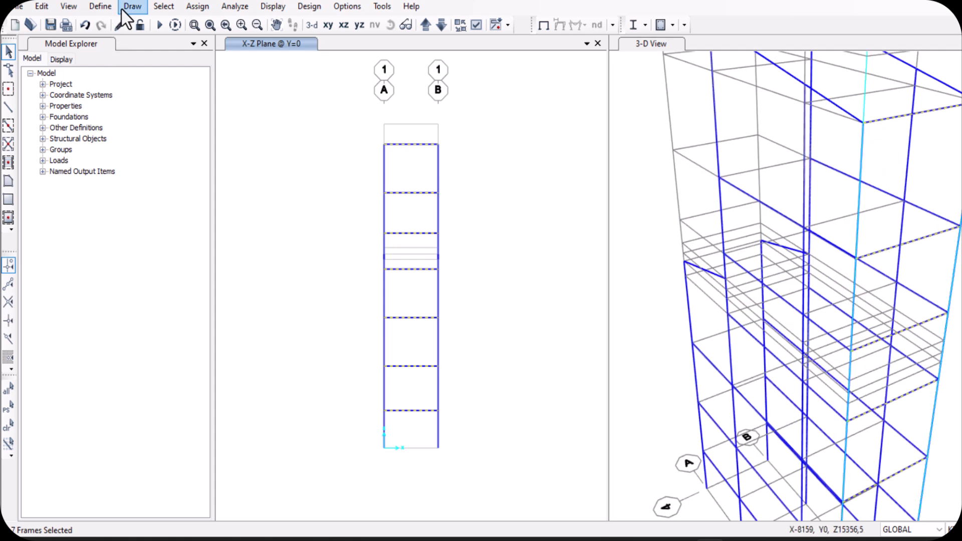
pyautogui.click(42, 6)
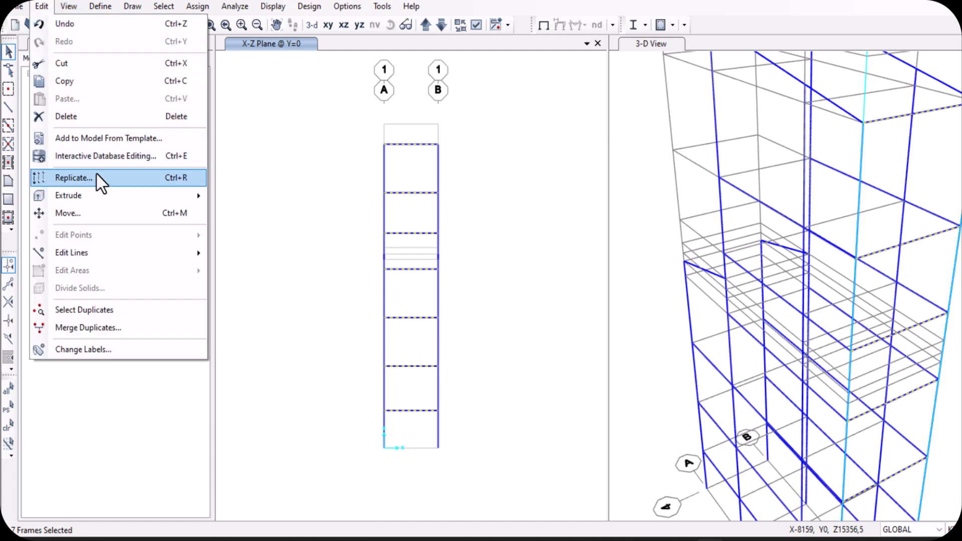
pyautogui.click(74, 178)
# Replicate the selected cross beams once linearly by dy 2200, picking the base points on grid lines 1 and 2 for the increment
pyautogui.scroll(-3, 638, 371)
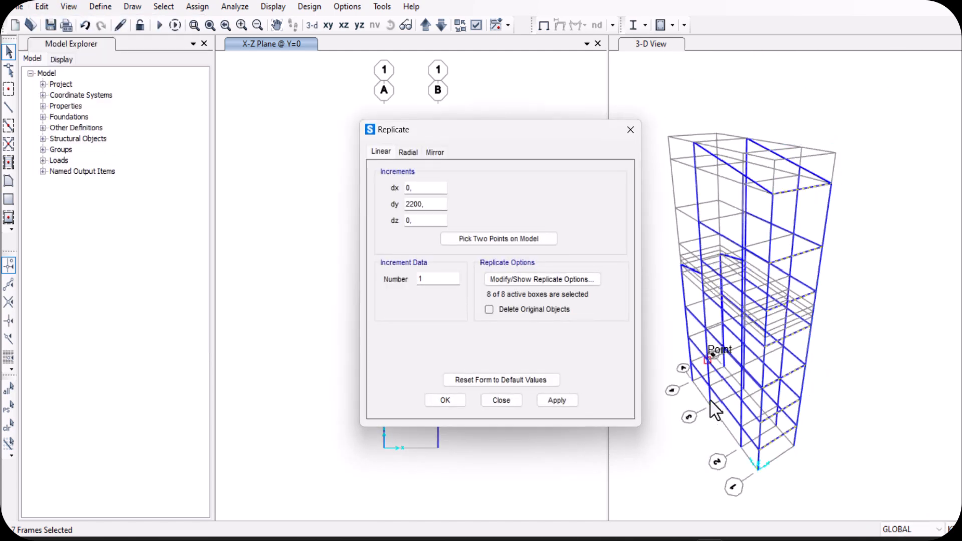
pyautogui.scroll(3, 758, 481)
pyautogui.scroll(2, 759, 481)
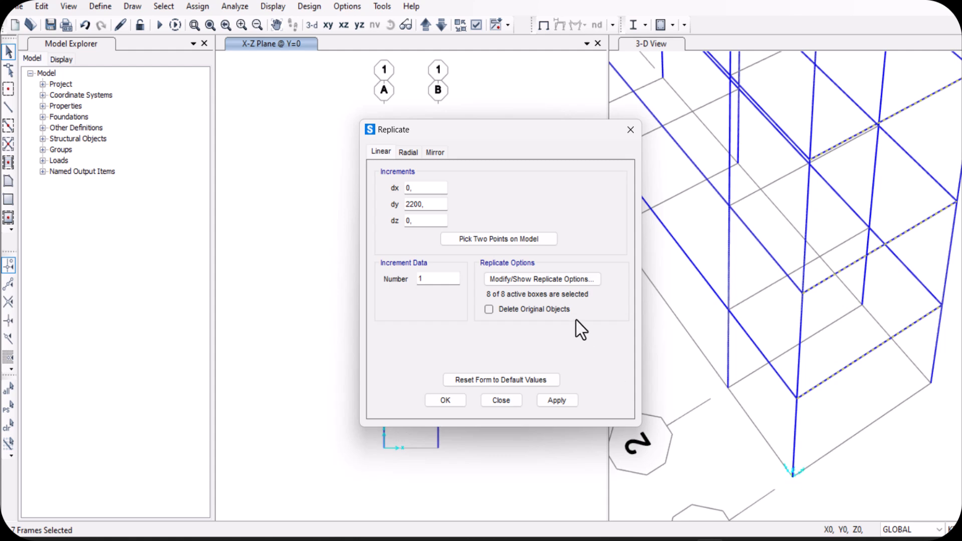
pyautogui.click(518, 242)
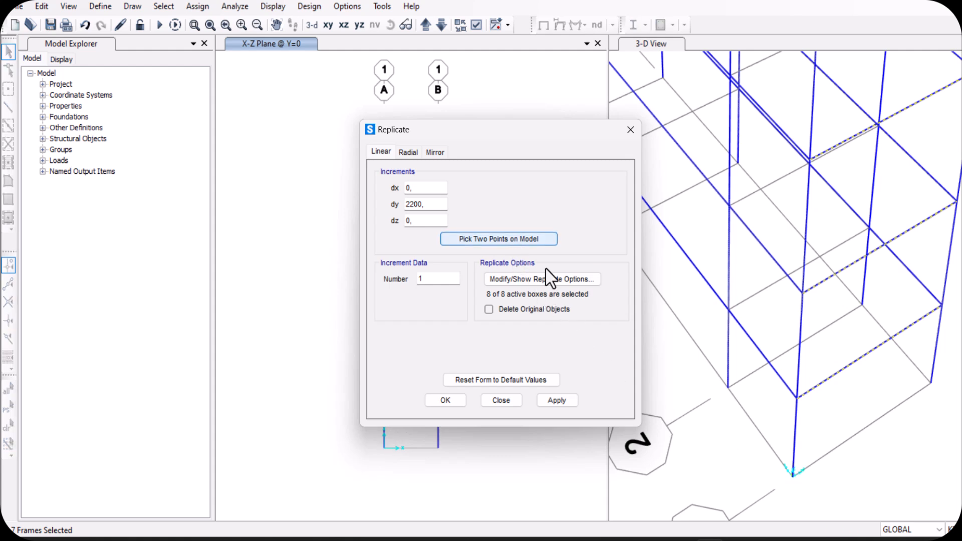
pyautogui.click(792, 473)
pyautogui.click(729, 389)
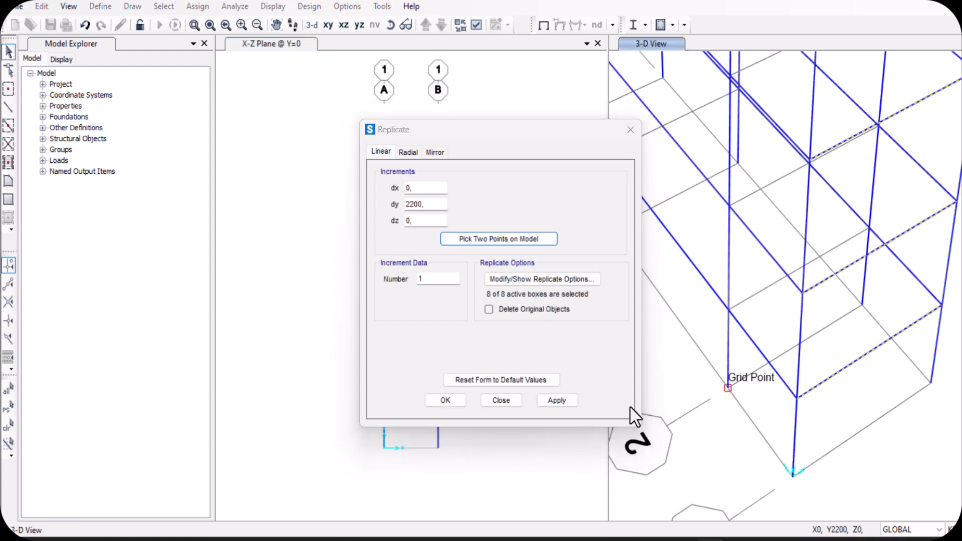
pyautogui.click(554, 400)
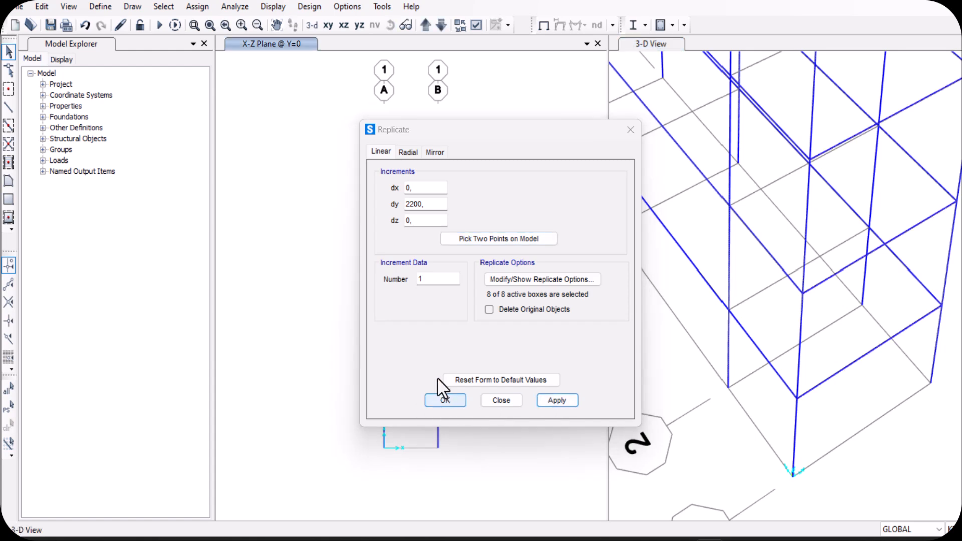
pyautogui.scroll(-3, 776, 299)
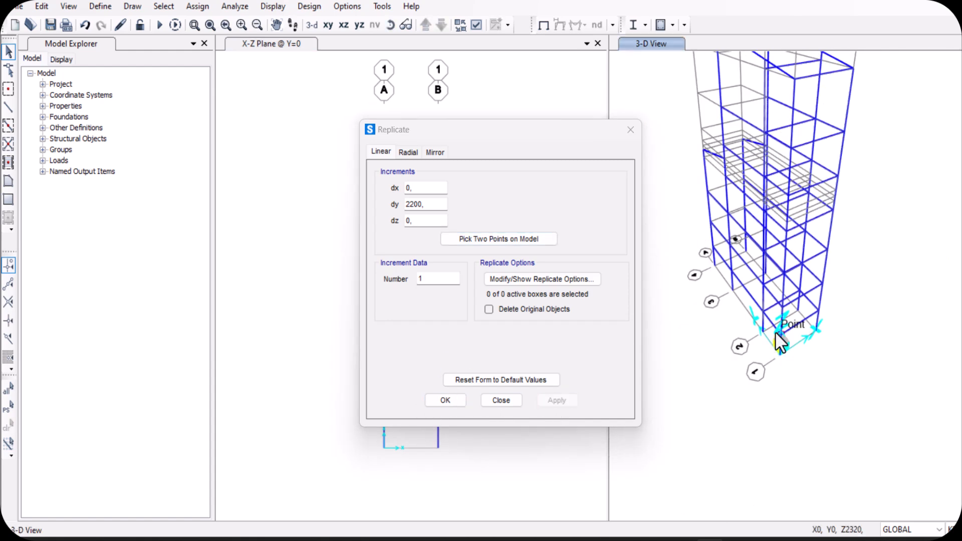
pyautogui.scroll(-3, 779, 206)
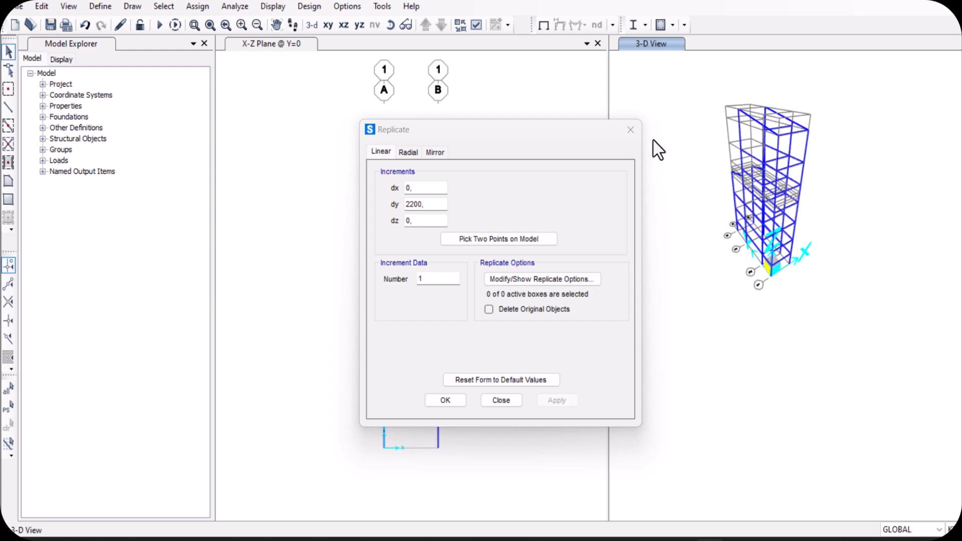
pyautogui.click(451, 401)
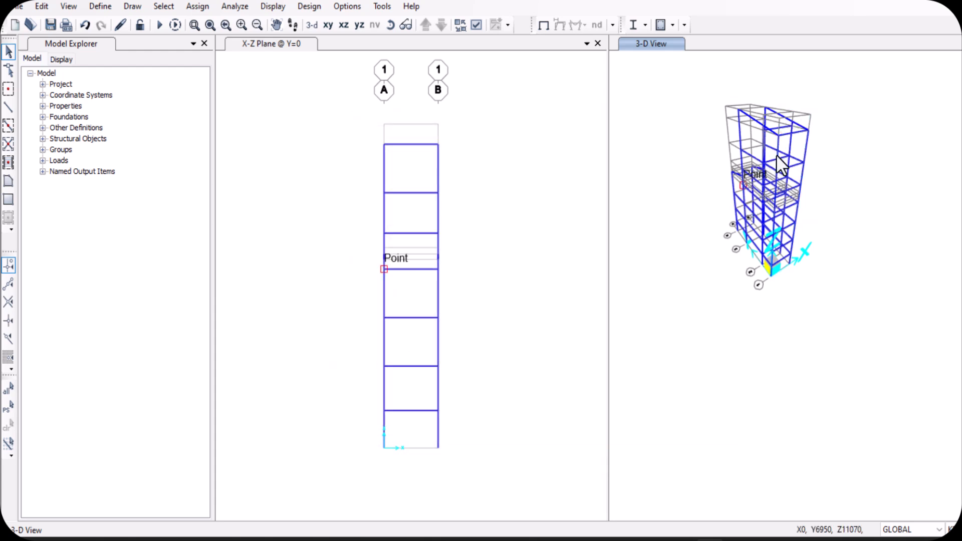
# Delete the uppermost replicated cross beam at Y=2200, Z=18795 between grid lines A and B
pyautogui.keyDown('shift'); pyautogui.moveTo(774, 134); pyautogui.dragTo(719, 158, button='middle'); pyautogui.keyUp('shift')
pyautogui.scroll(5, 795, 123)
pyautogui.scroll(-3, 790, 132)
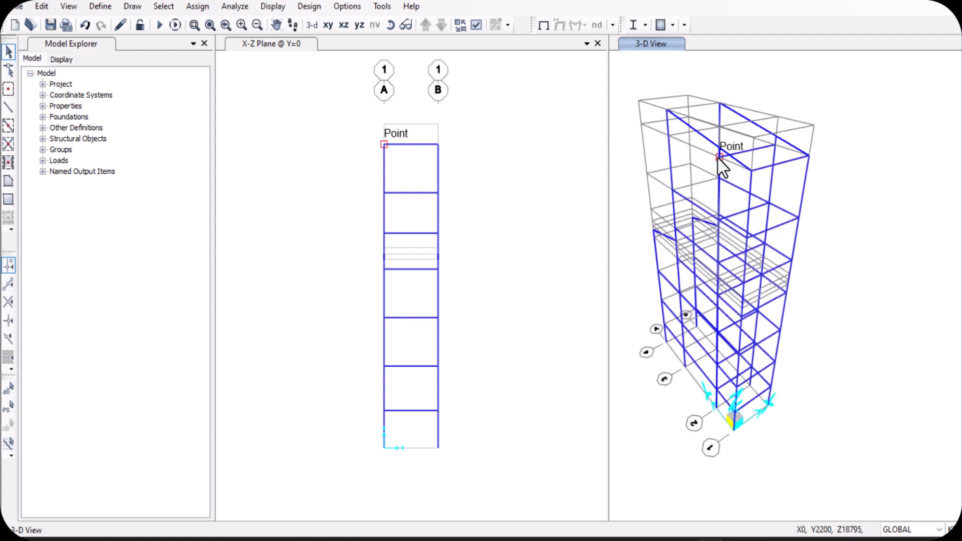
pyautogui.scroll(3, 741, 153)
pyautogui.click(750, 153)
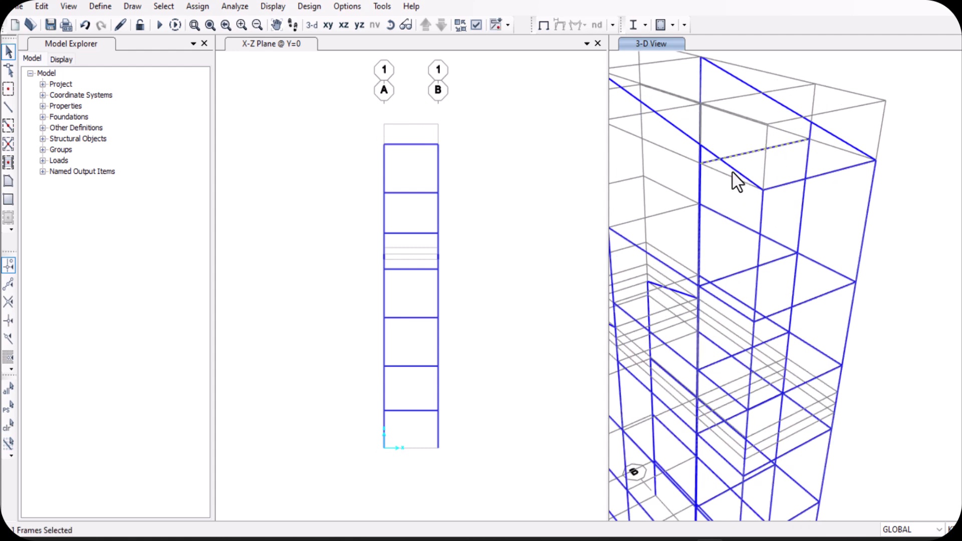
pyautogui.press('Delete')
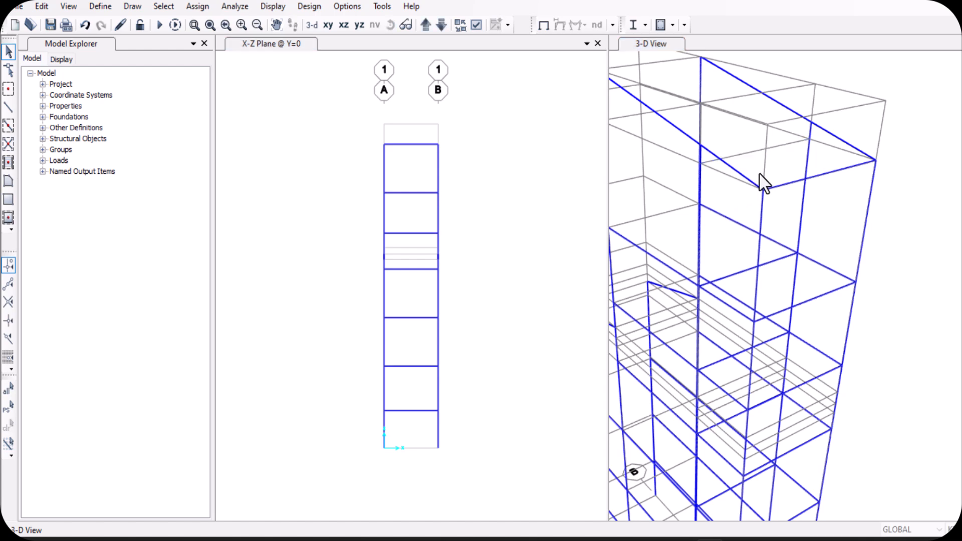
# Move the elevation window to the X-Z plane at Y=2200 and select all of its cross beams
pyautogui.scroll(-3, 761, 183)
pyautogui.keyDown('shift'); pyautogui.moveTo(740, 189); pyautogui.dragTo(751, 167, button='middle'); pyautogui.keyUp('shift')
pyautogui.scroll(-3, 756, 167)
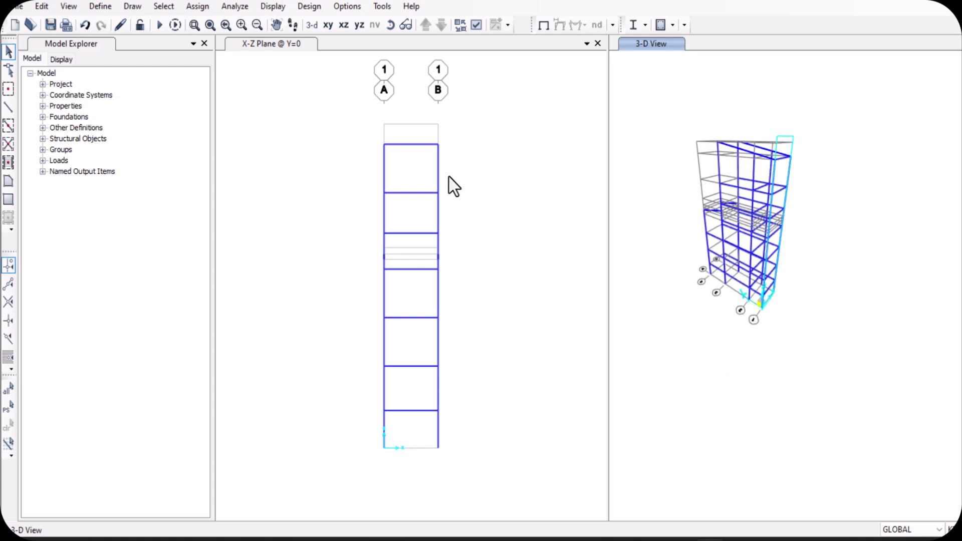
pyautogui.click(482, 91)
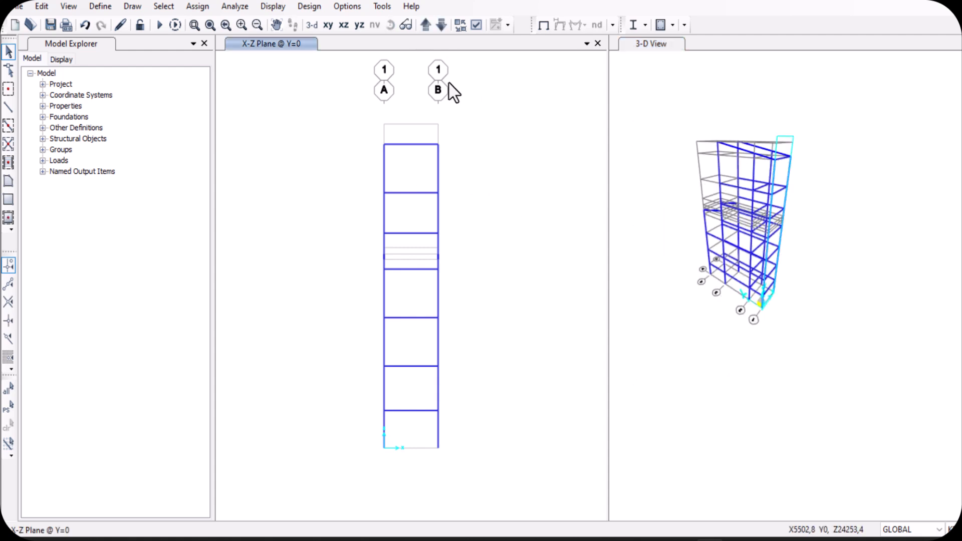
pyautogui.click(425, 25)
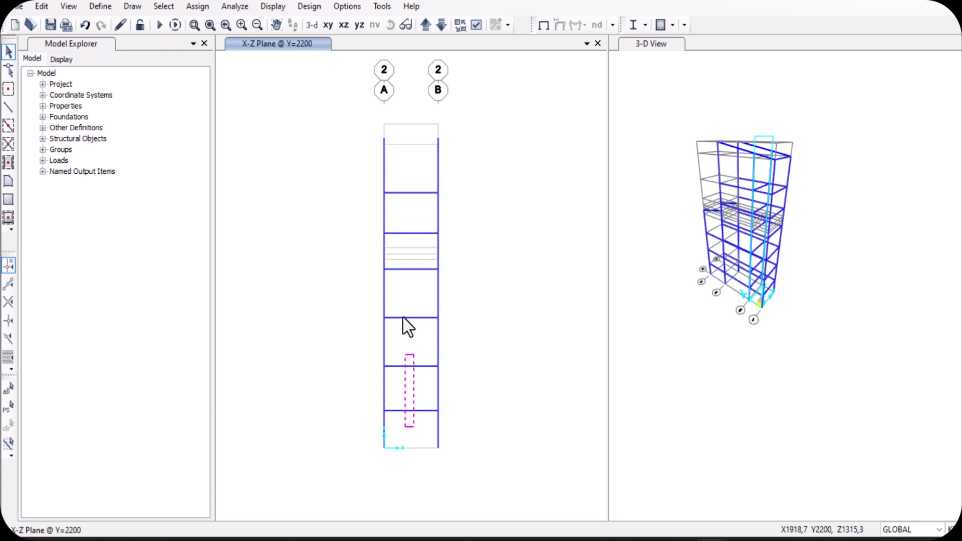
pyautogui.moveTo(403, 318); pyautogui.dragTo(406, 189)
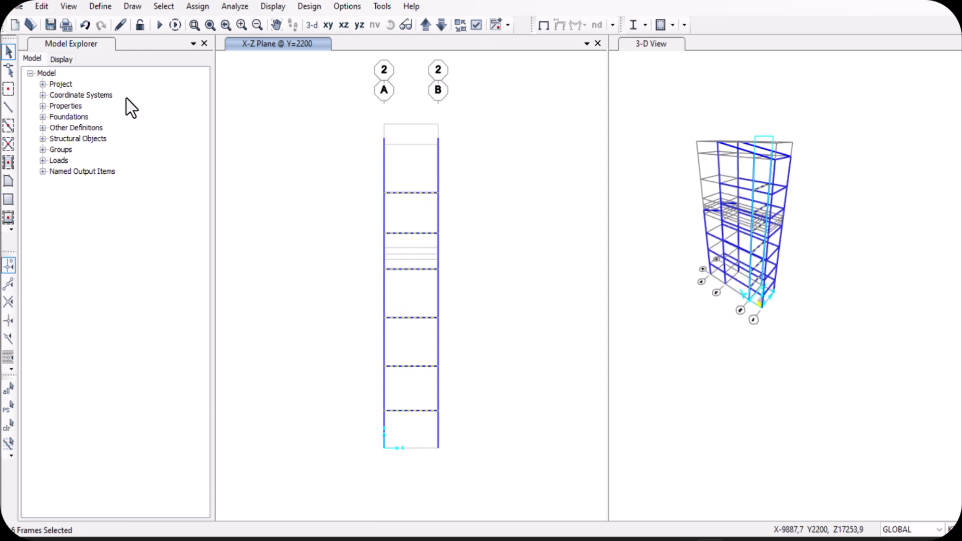
# Replicate the selected cross beams once linearly by dy 4750, picking the base points on grid lines 2 and 3 for the increment
pyautogui.click(40, 6)
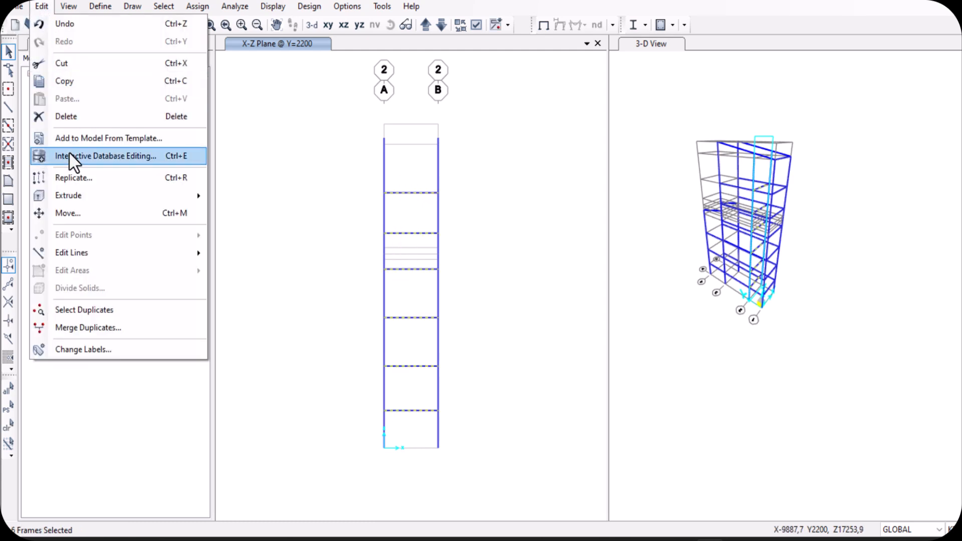
pyautogui.click(101, 181)
pyautogui.scroll(6, 733, 296)
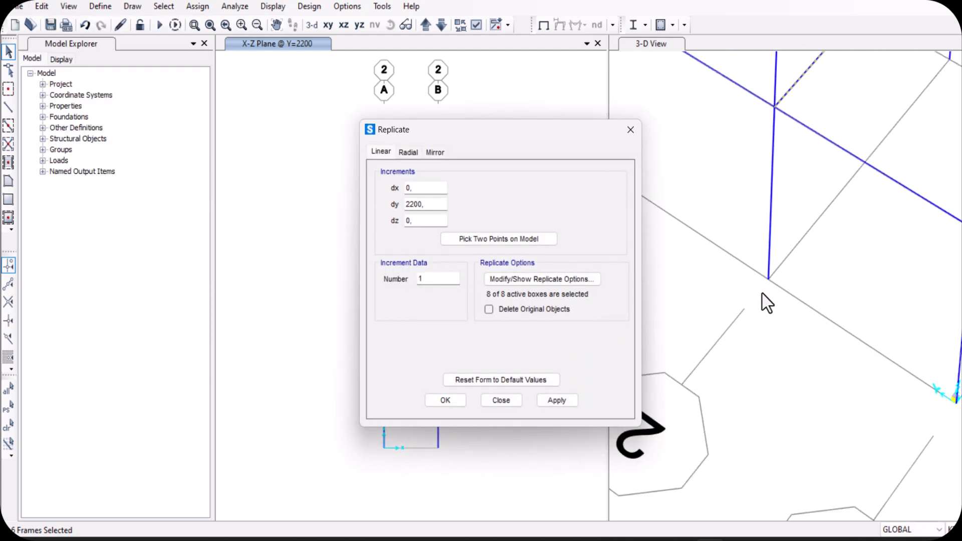
pyautogui.click(514, 239)
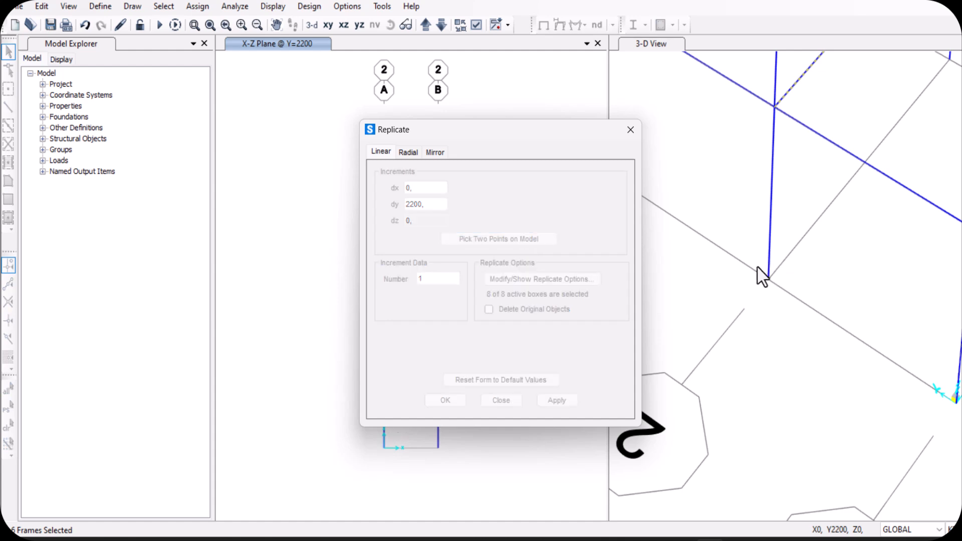
pyautogui.click(768, 280)
pyautogui.scroll(-4, 827, 273)
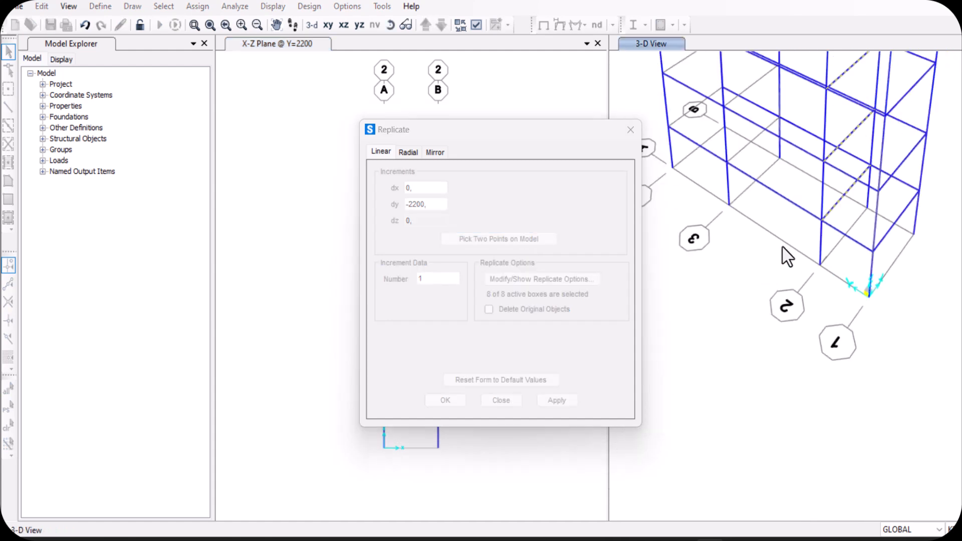
pyautogui.click(734, 213)
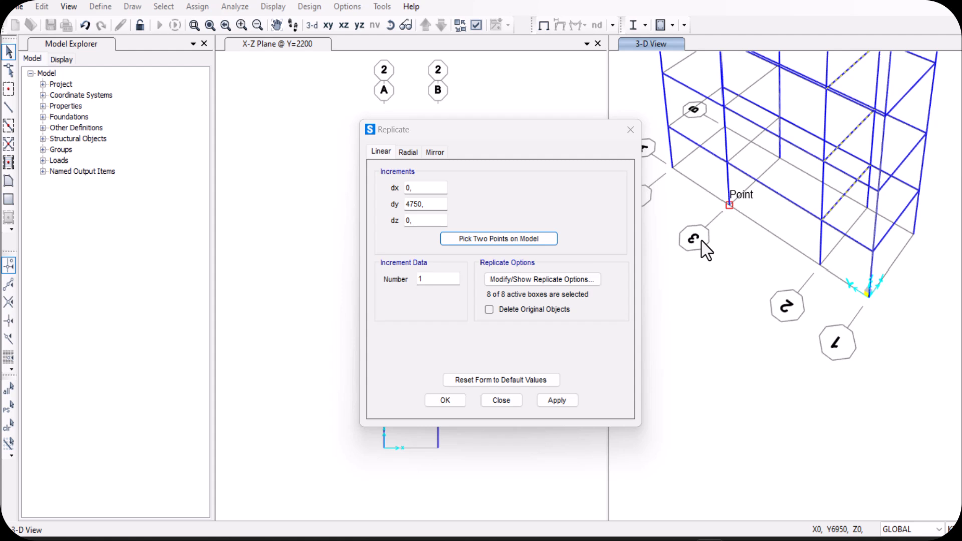
pyautogui.click(552, 399)
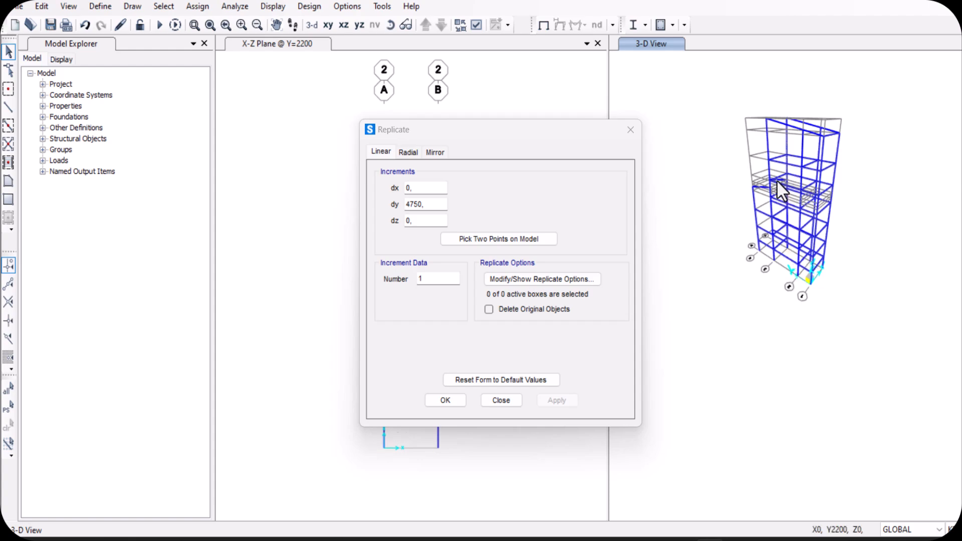
# Examine the replicated cross beams from several sides in the 3-D view, up to the top of the tower at grid line 3
pyautogui.scroll(6, 779, 183)
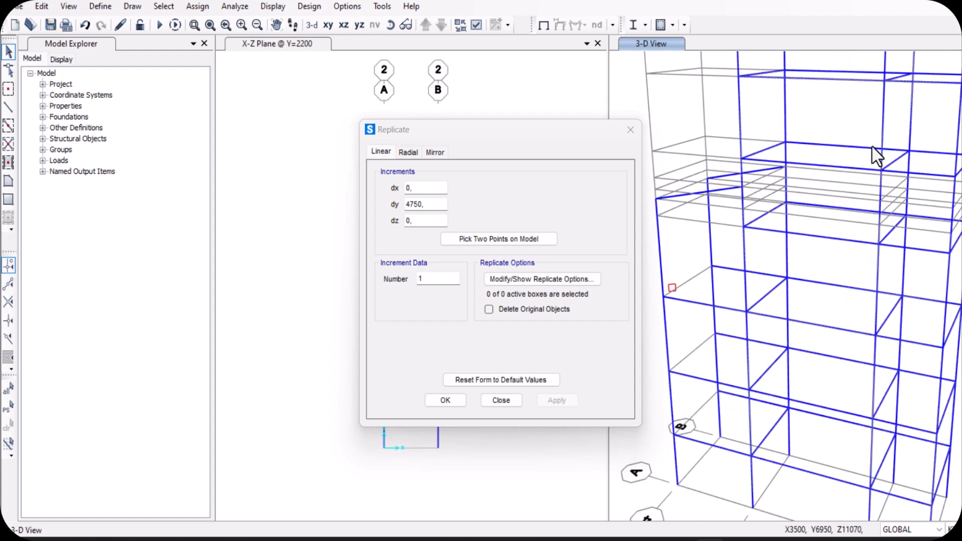
pyautogui.keyDown('shift'); pyautogui.moveTo(871, 147); pyautogui.dragTo(880, 242, button='middle'); pyautogui.keyUp('shift')
pyautogui.scroll(-4, 882, 242)
pyautogui.scroll(5, 817, 130)
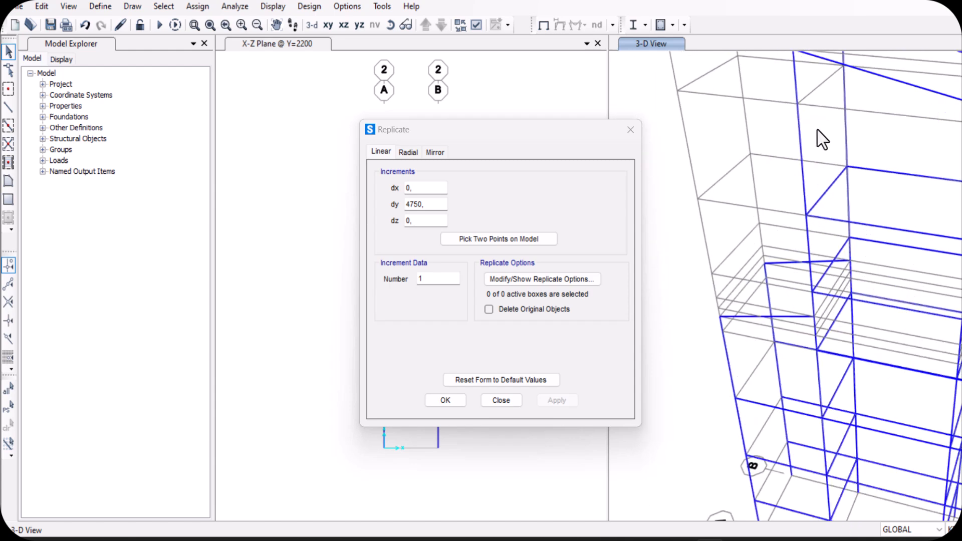
pyautogui.keyDown('shift'); pyautogui.moveTo(828, 116); pyautogui.dragTo(933, 116, button='middle'); pyautogui.keyUp('shift')
pyautogui.scroll(-4, 841, 146)
pyautogui.keyDown('shift'); pyautogui.moveTo(861, 171); pyautogui.dragTo(938, 175, button='middle'); pyautogui.keyUp('shift')
pyautogui.scroll(4, 865, 120)
pyautogui.scroll(-4, 788, 100)
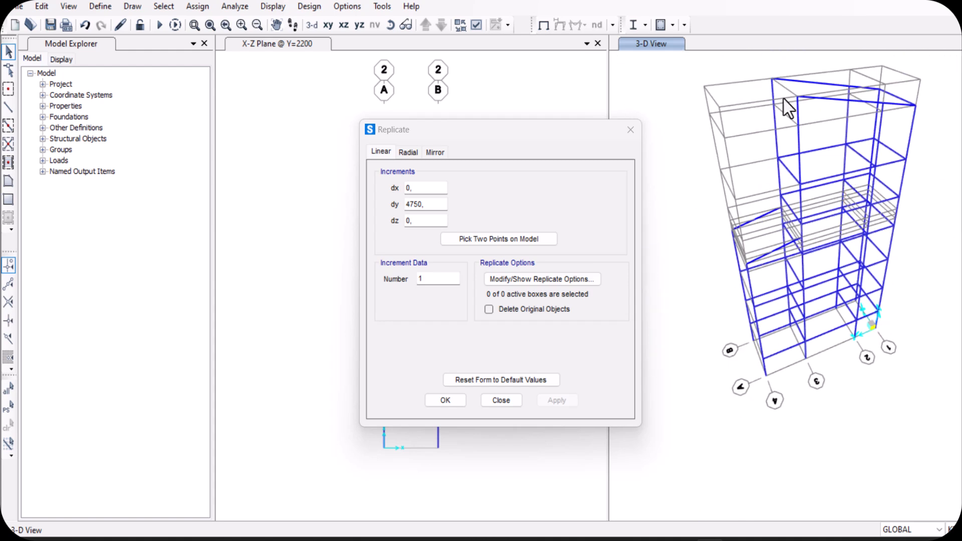
# Draw a straight BEAM frame between grid lines B and A at the tower top on grid line 3, Y=6950, Z=20045
pyautogui.scroll(5, 773, 101)
pyautogui.scroll(-2, 781, 90)
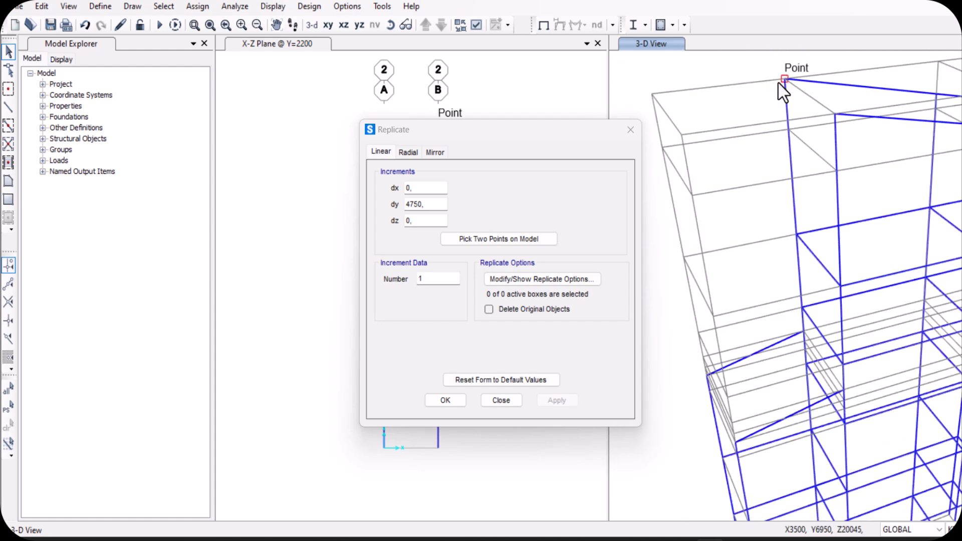
pyautogui.click(8, 107)
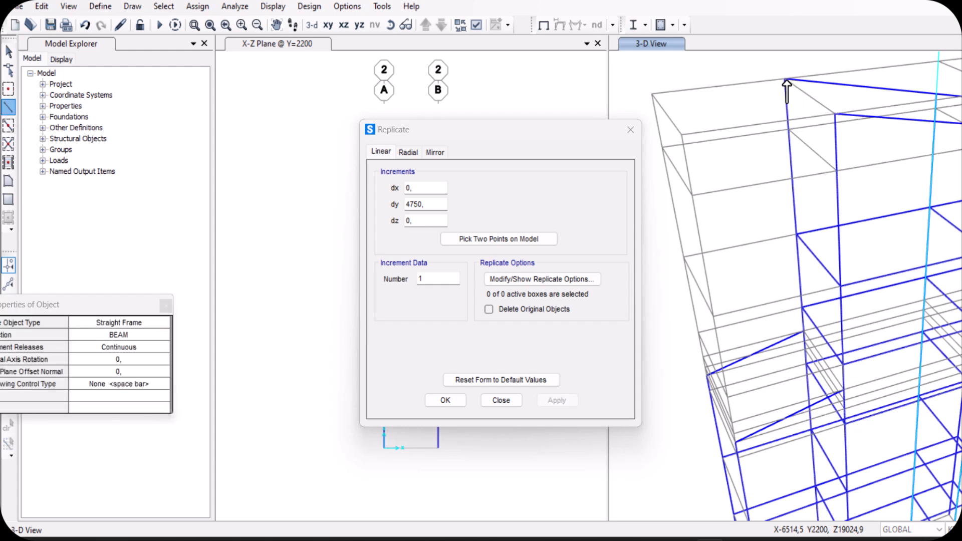
pyautogui.click(826, 135)
pyautogui.scroll(-3, 795, 195)
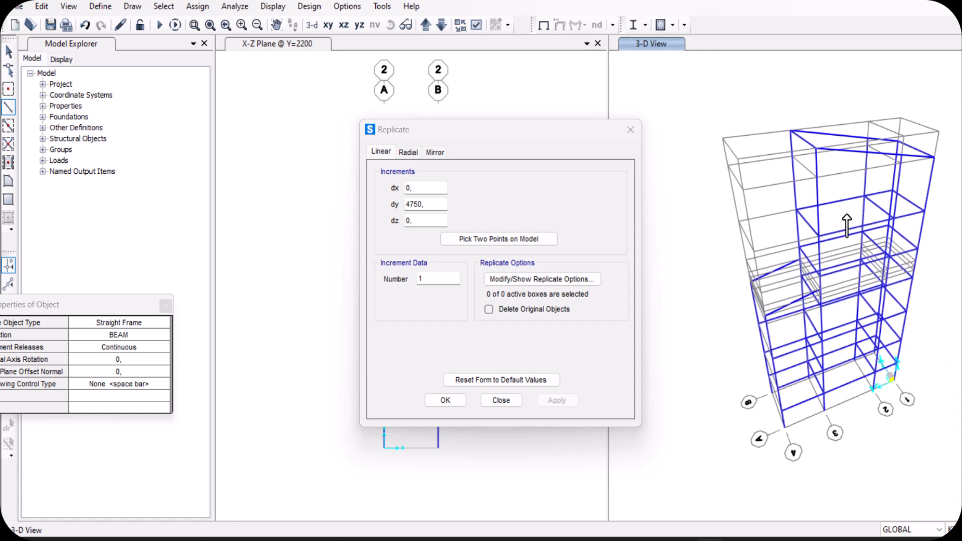
# Close the Replicate dialog and move the elevation window to the X-Z plane at Y=10450
pyautogui.scroll(1, 854, 234)
pyautogui.keyDown('shift'); pyautogui.moveTo(798, 209); pyautogui.dragTo(887, 150, button='middle'); pyautogui.keyUp('shift')
pyautogui.scroll(-3, 887, 150)
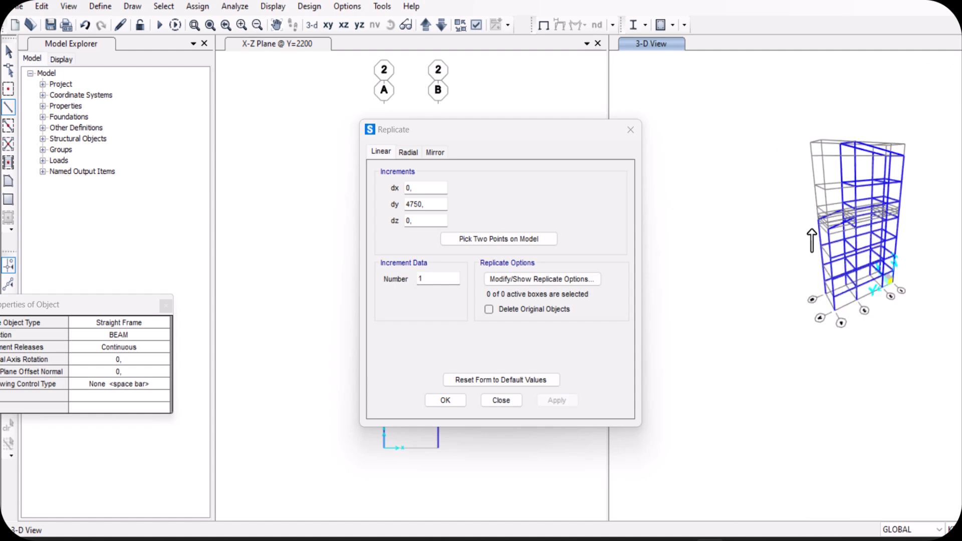
pyautogui.click(630, 129)
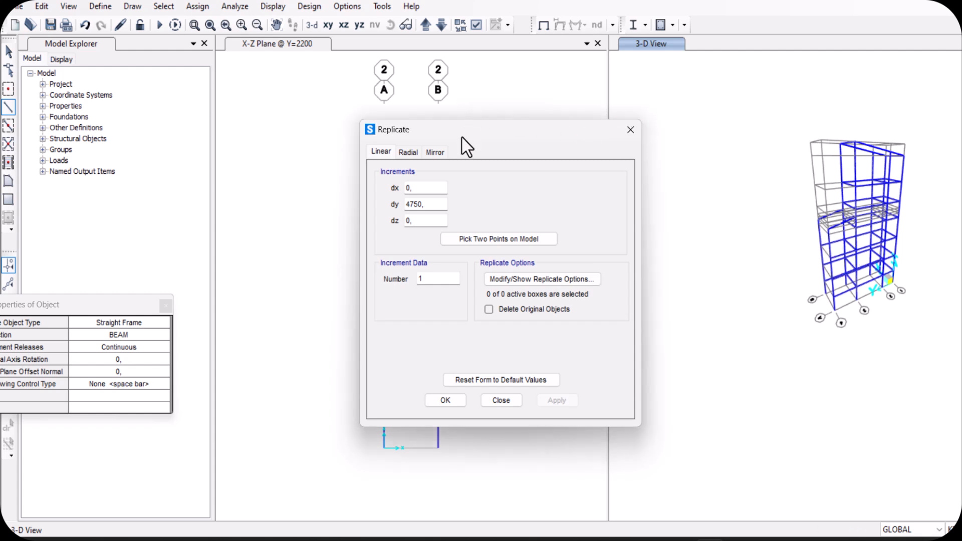
pyautogui.click(629, 130)
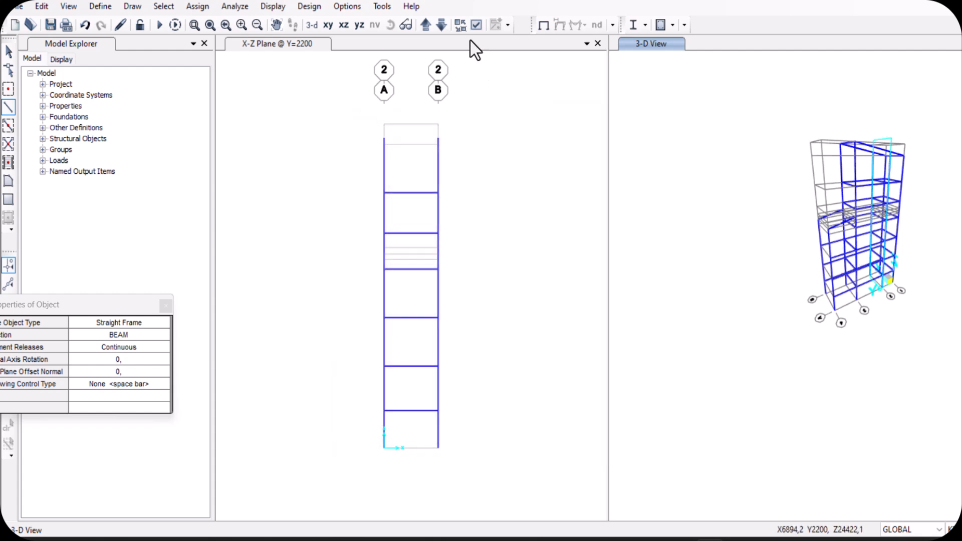
pyautogui.click(412, 46)
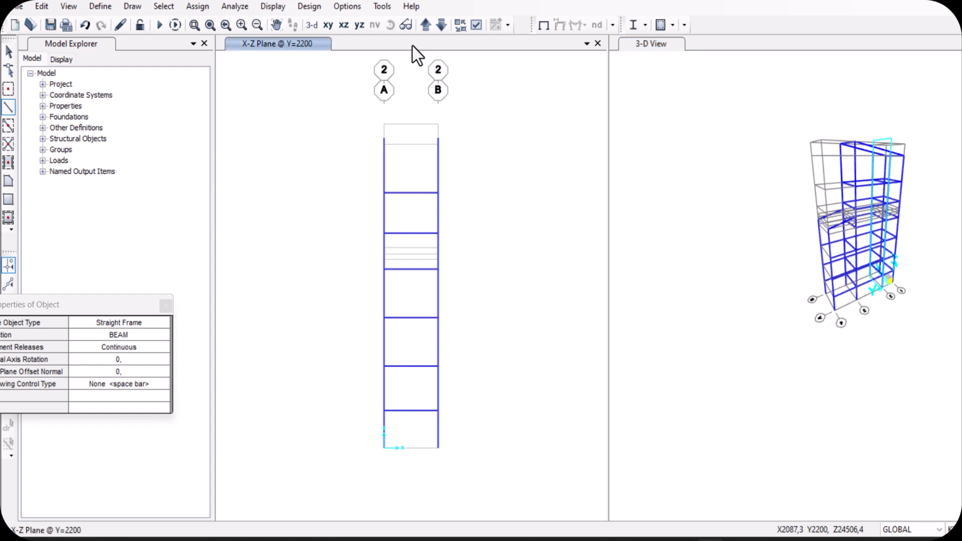
pyautogui.click(425, 26)
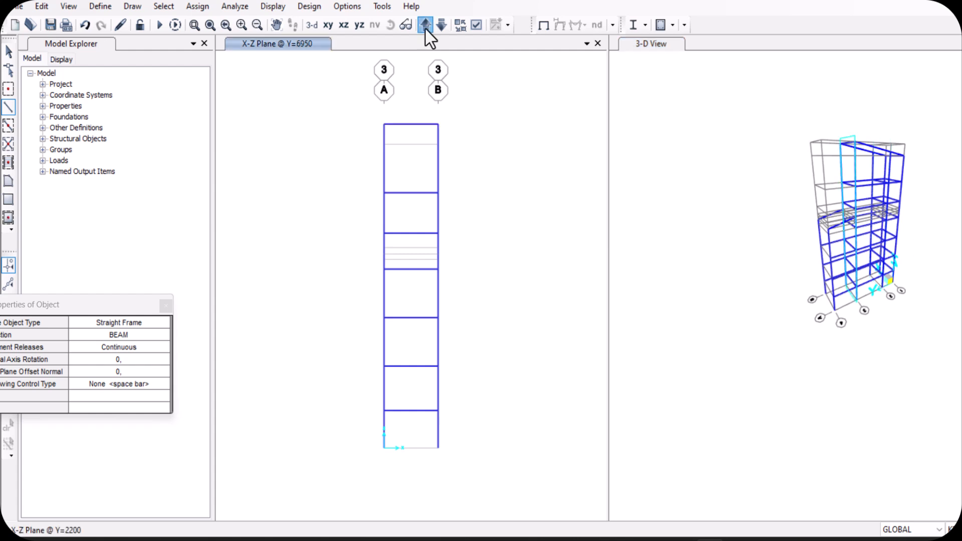
pyautogui.click(425, 26)
pyautogui.click(425, 26)
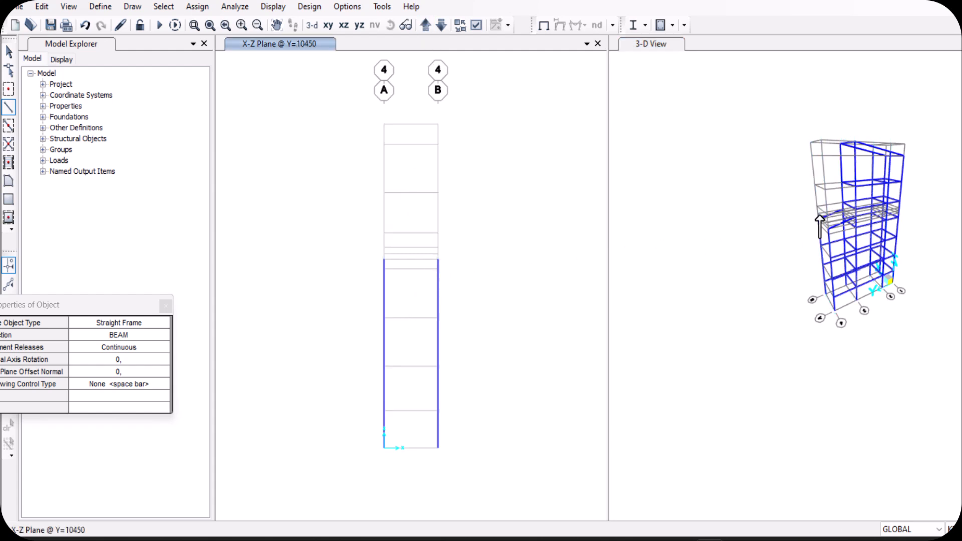
# Draw BEAM cross members between grid lines A and B on the Y=10450 elevation at Z=11670, 8070, 5070 and 2320
pyautogui.scroll(3, 822, 241)
pyautogui.scroll(2, 822, 240)
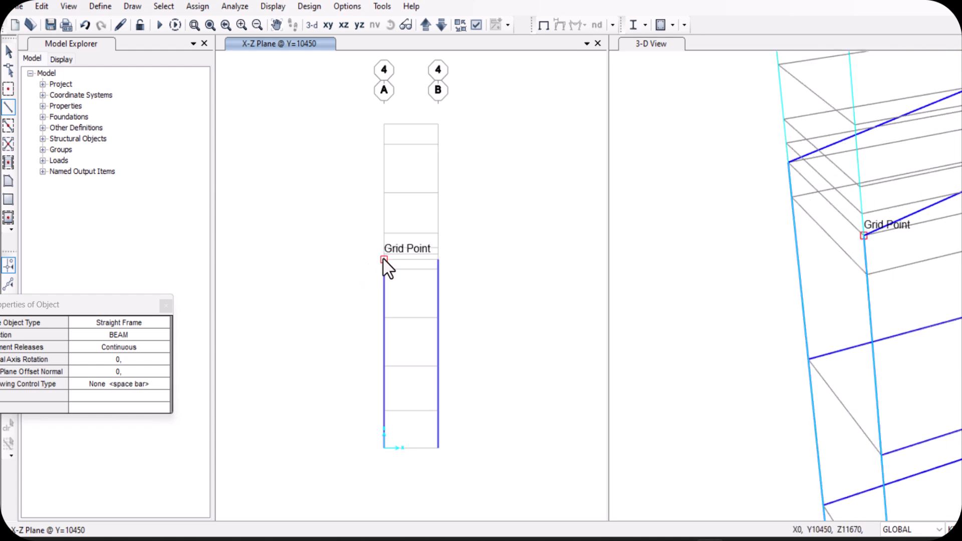
pyautogui.click(437, 260)
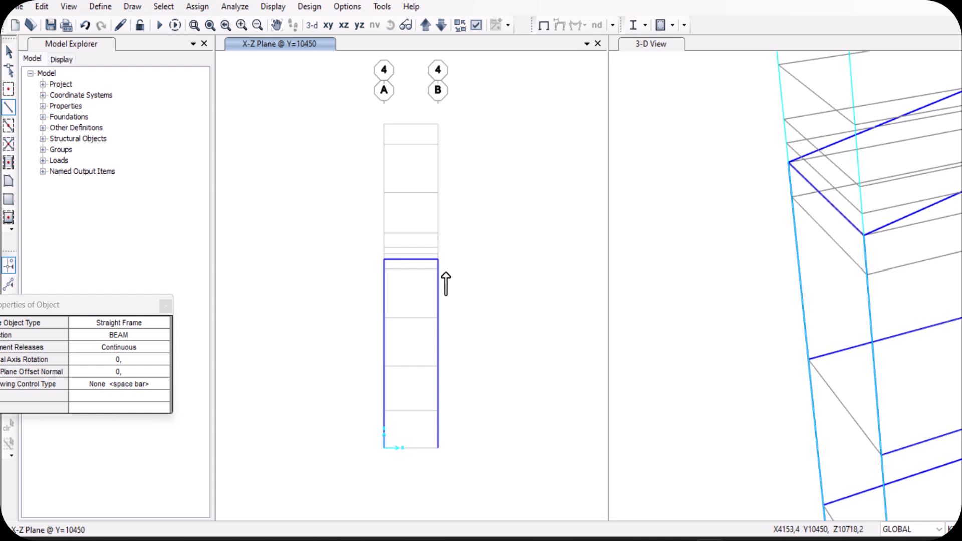
pyautogui.click(384, 318)
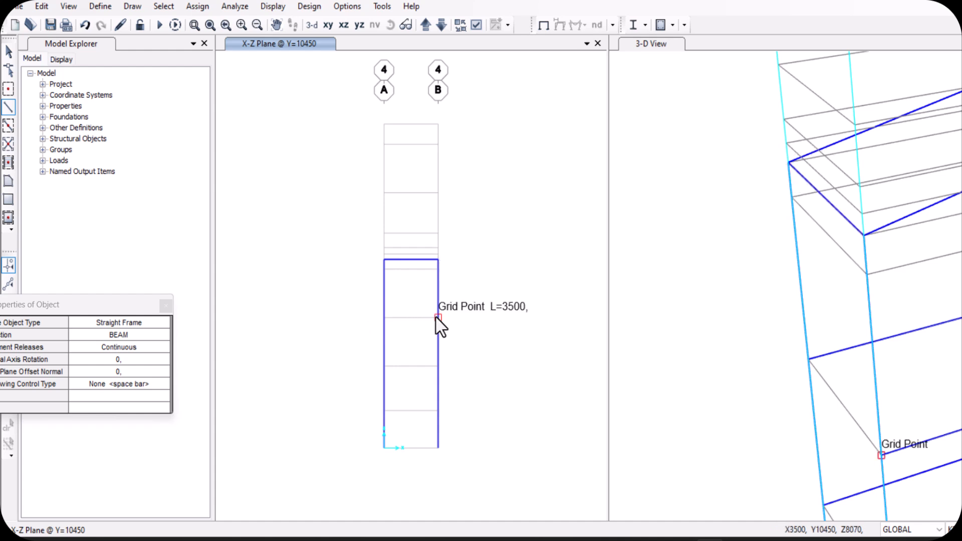
pyautogui.click(438, 318)
pyautogui.click(384, 366)
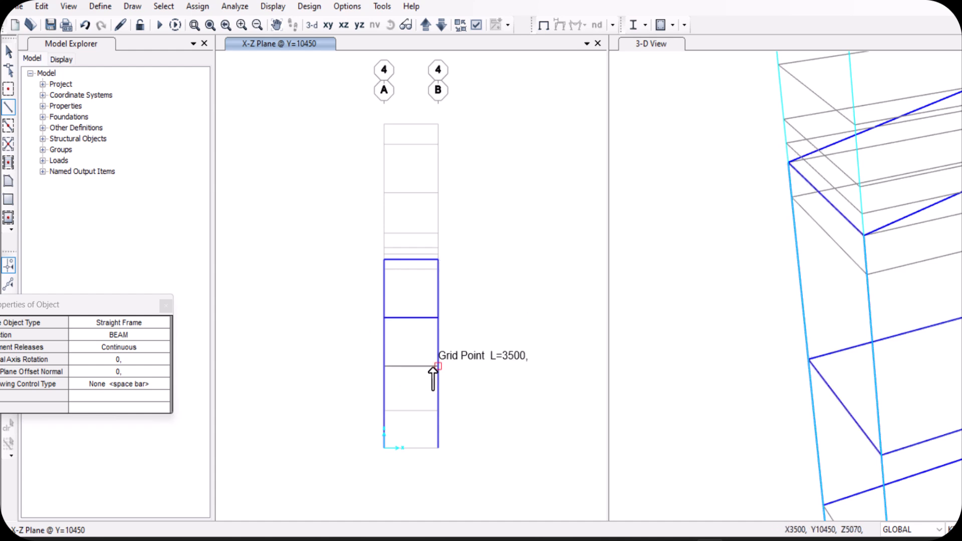
pyautogui.click(438, 366)
pyautogui.click(383, 411)
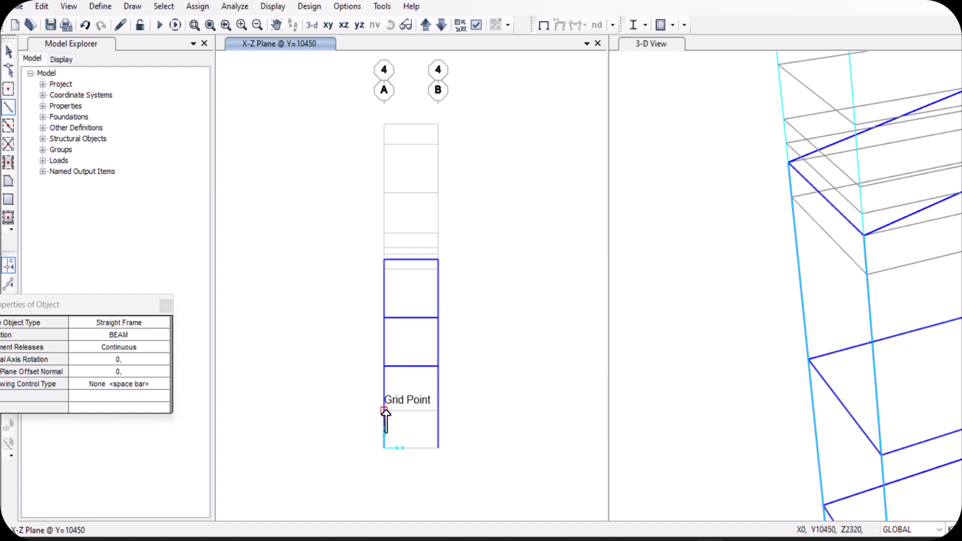
pyautogui.click(438, 410)
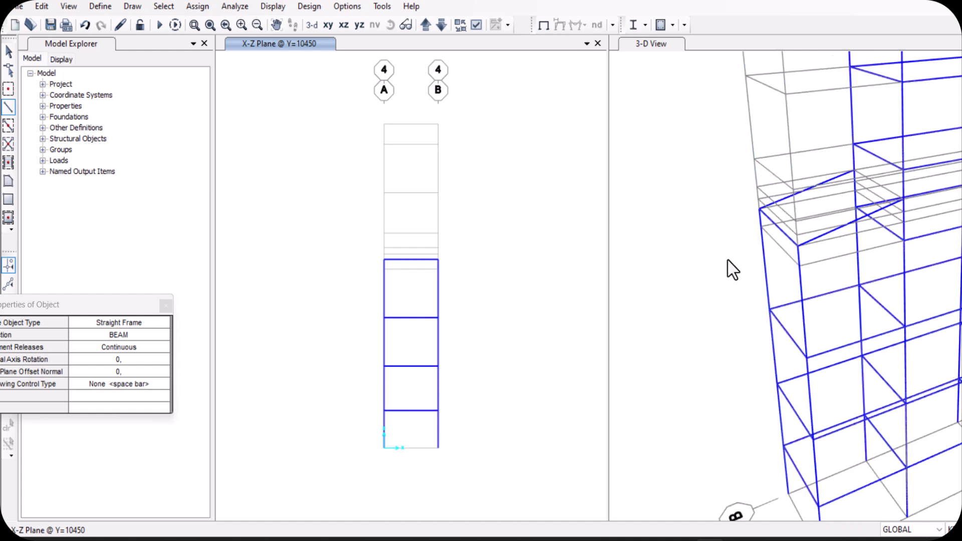
# Set the 3-D view's display options to the Extrude view type with Fill Objects enabled and apply them
pyautogui.scroll(4, 827, 216)
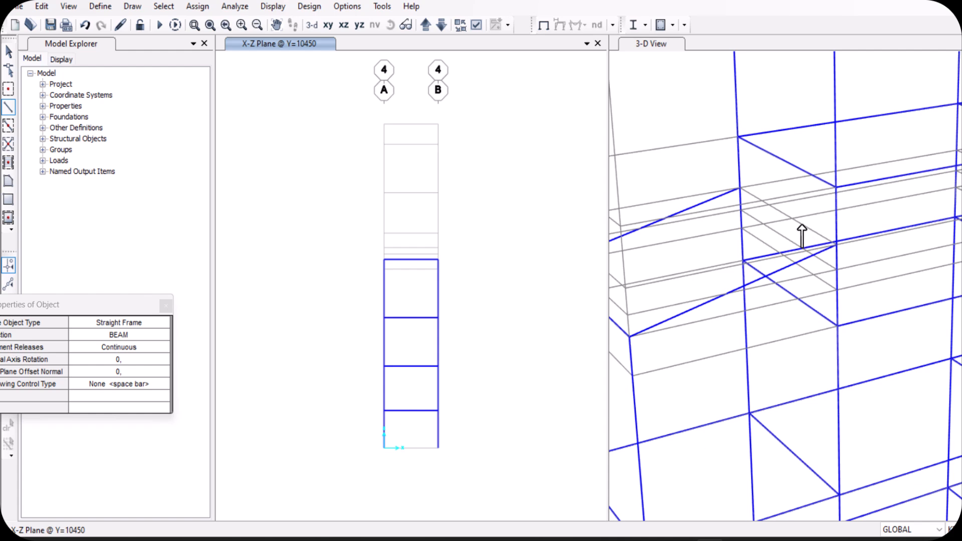
pyautogui.scroll(-5, 802, 230)
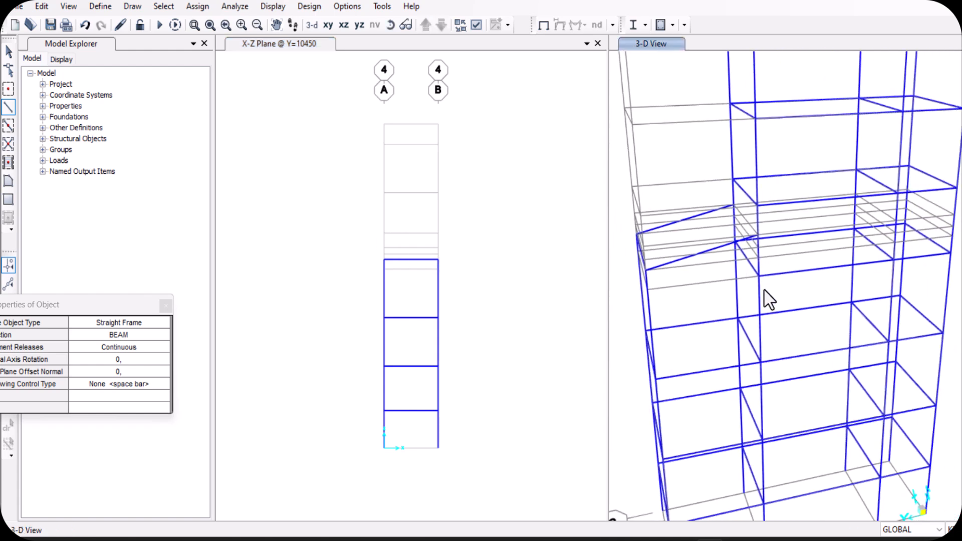
pyautogui.keyDown('shift'); pyautogui.moveTo(769, 299); pyautogui.dragTo(733, 234, button='middle'); pyautogui.keyUp('shift')
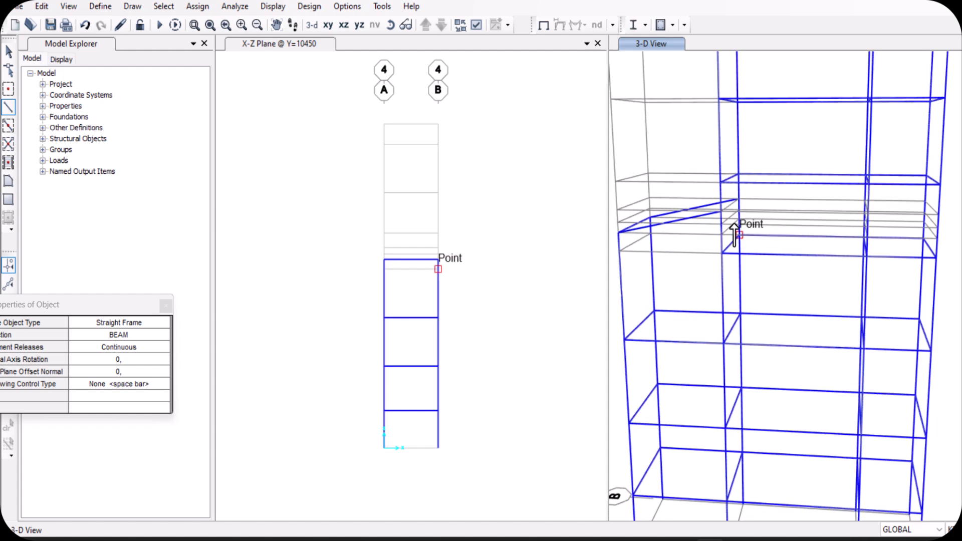
pyautogui.scroll(-5, 767, 230)
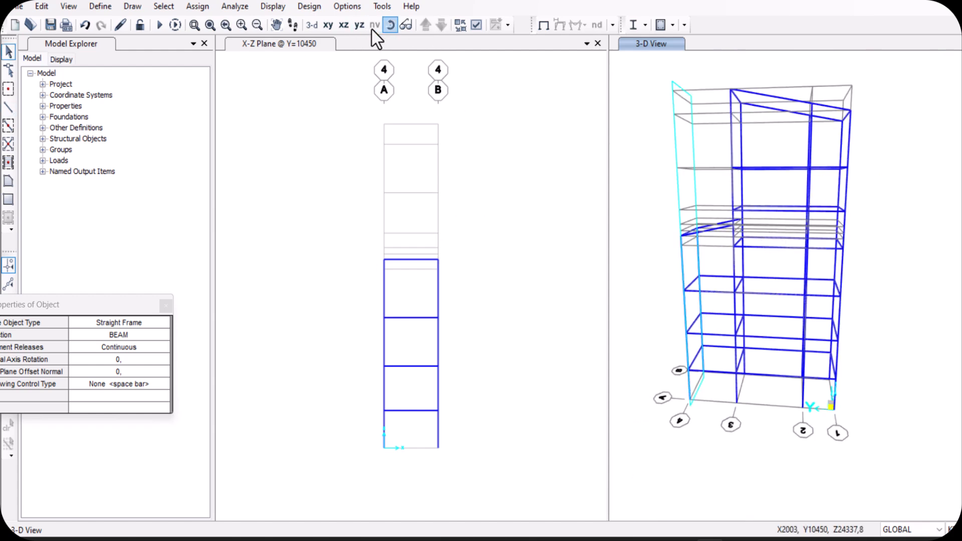
pyautogui.click(476, 26)
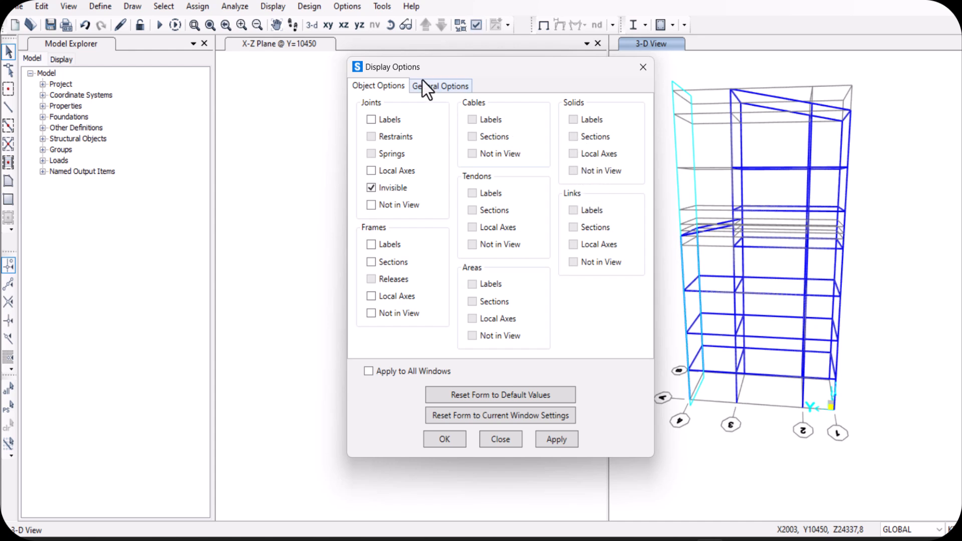
pyautogui.click(426, 89)
pyautogui.click(546, 154)
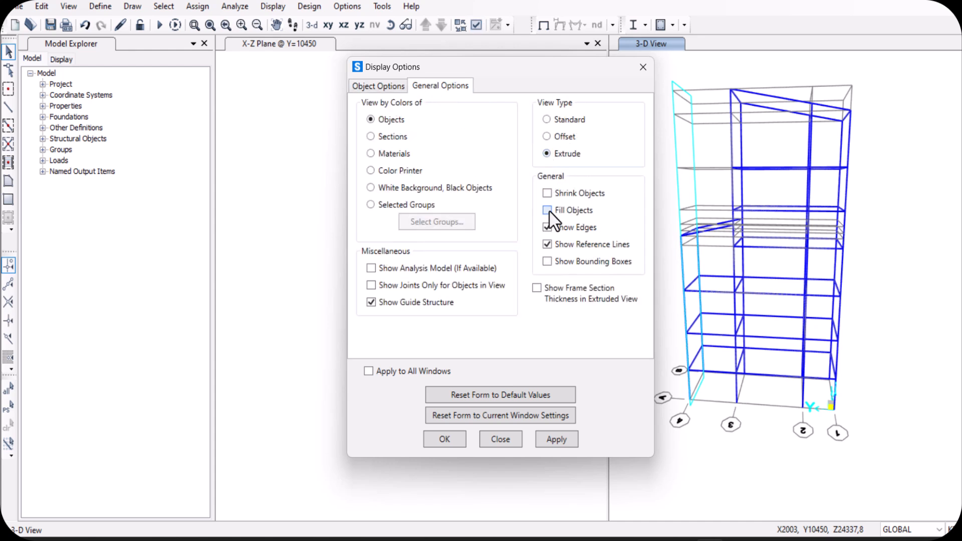
pyautogui.click(547, 210)
pyautogui.click(546, 445)
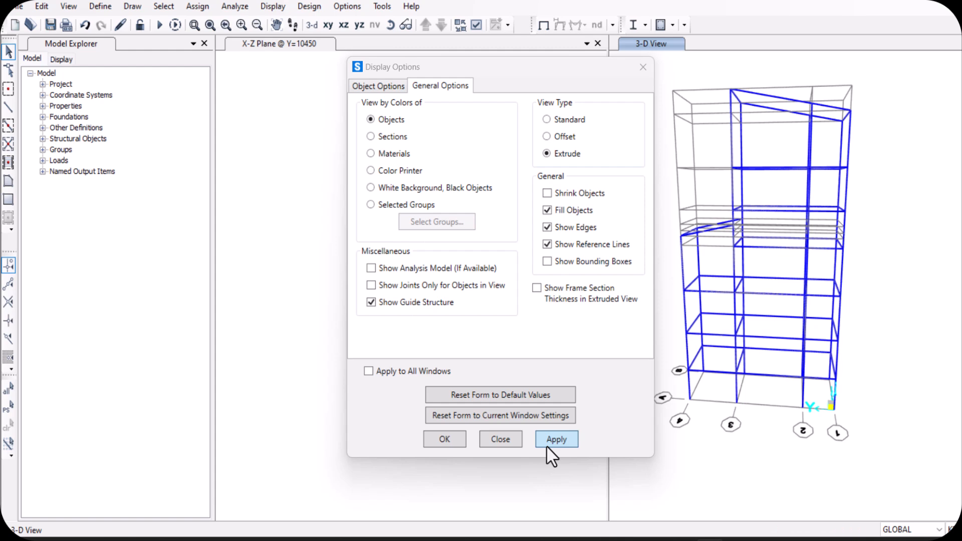
# Inspect the extruded frame up close and set the 3-D view to be coloured by Materials
pyautogui.keyDown('shift'); pyautogui.moveTo(724, 298); pyautogui.dragTo(713, 270, button='middle'); pyautogui.keyUp('shift')
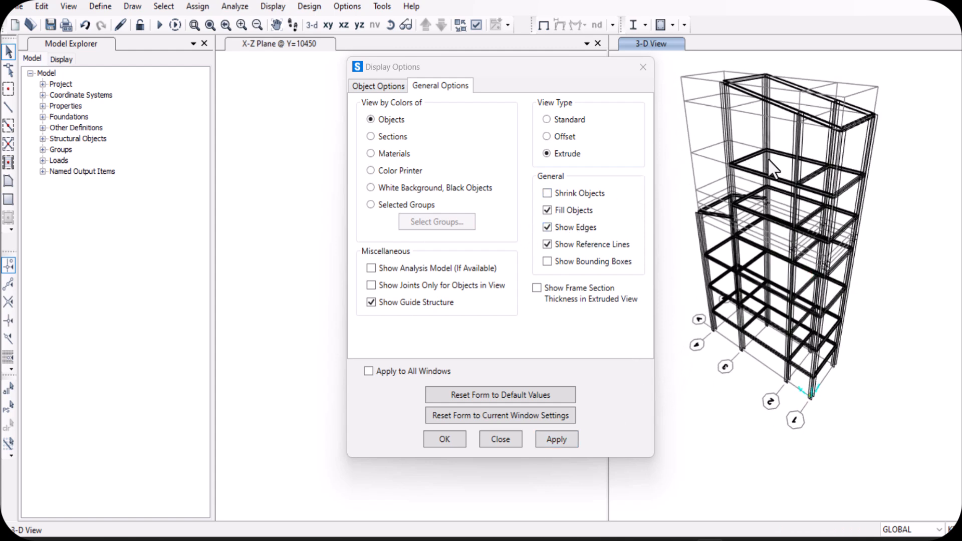
pyautogui.scroll(5, 767, 159)
pyautogui.keyDown('shift'); pyautogui.moveTo(884, 139); pyautogui.dragTo(811, 185, button='middle'); pyautogui.keyUp('shift')
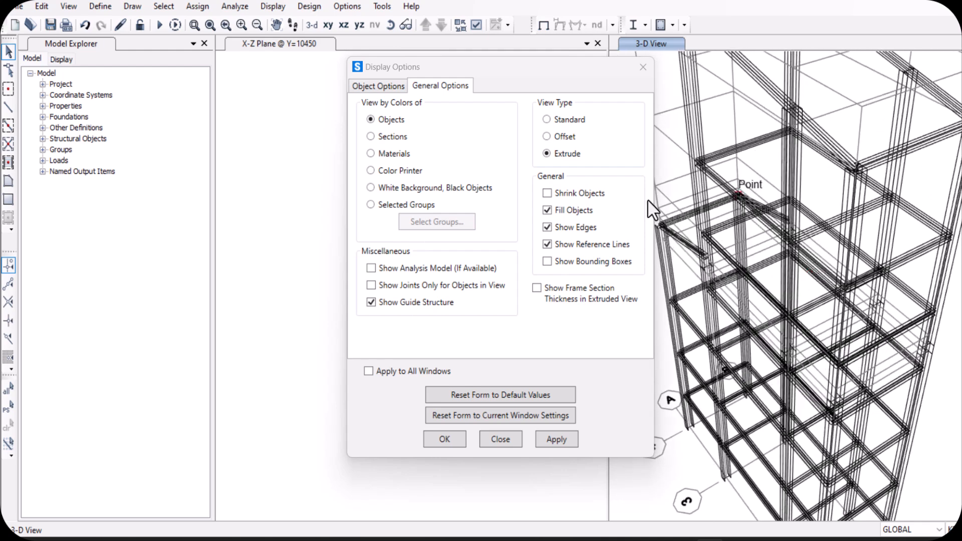
pyautogui.click(372, 153)
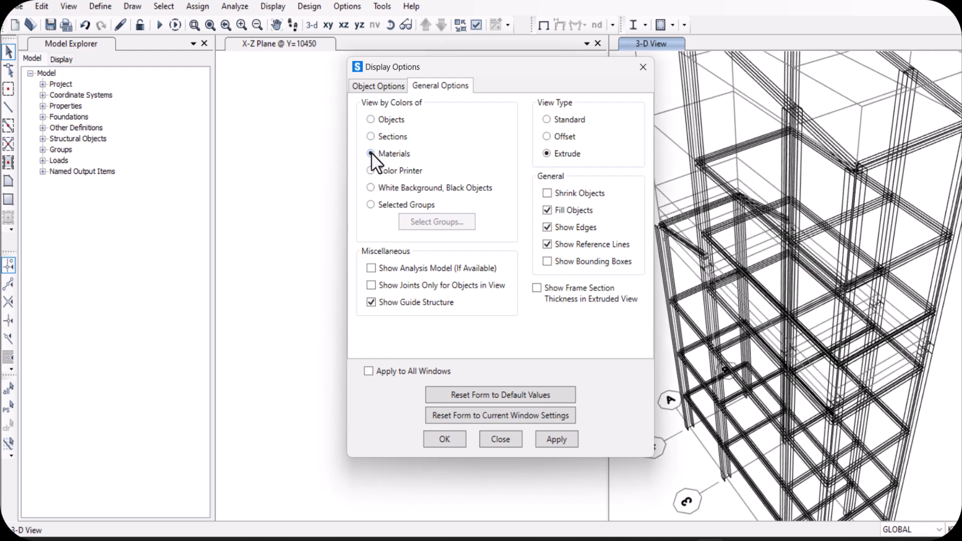
pyautogui.click(549, 440)
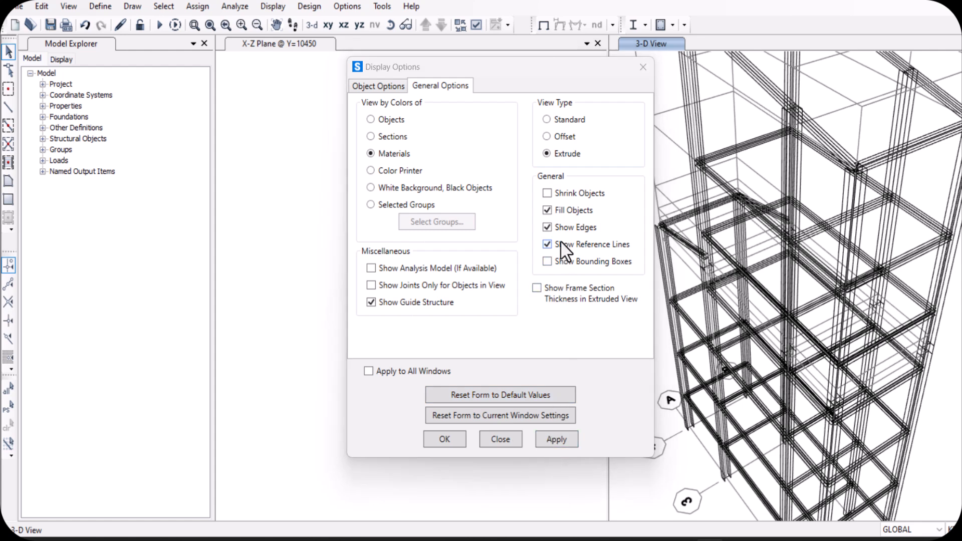
# Colour the extruded 3-D view by Color Printer and close the X-Z elevation window so only the 3-D view remains
pyautogui.click(370, 171)
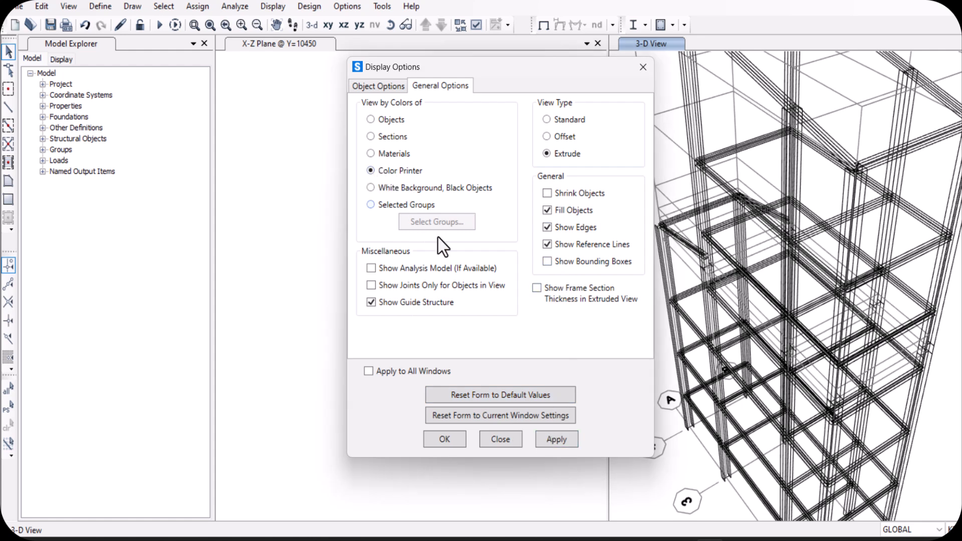
pyautogui.click(550, 440)
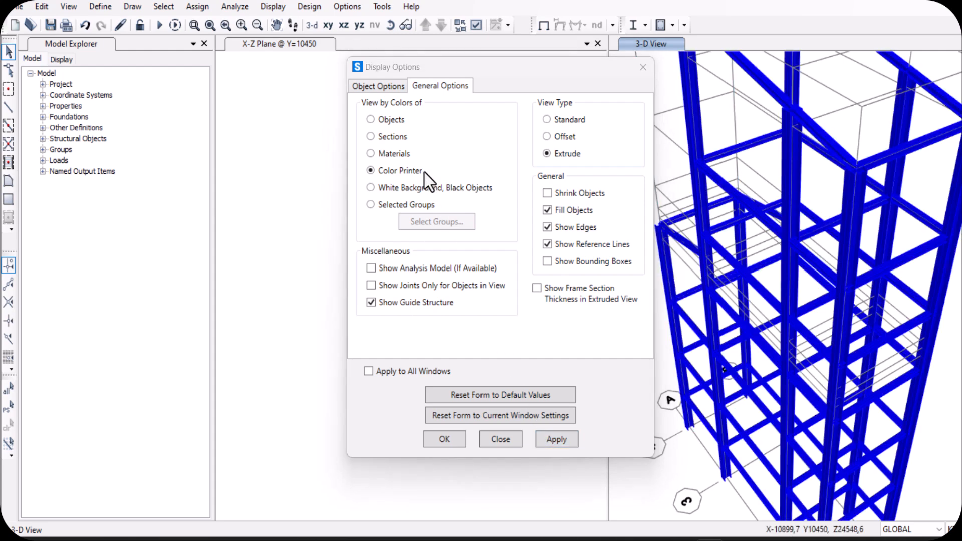
pyautogui.keyDown('shift'); pyautogui.moveTo(908, 226); pyautogui.dragTo(641, 83, button='middle'); pyautogui.keyUp('shift')
pyautogui.click(643, 67)
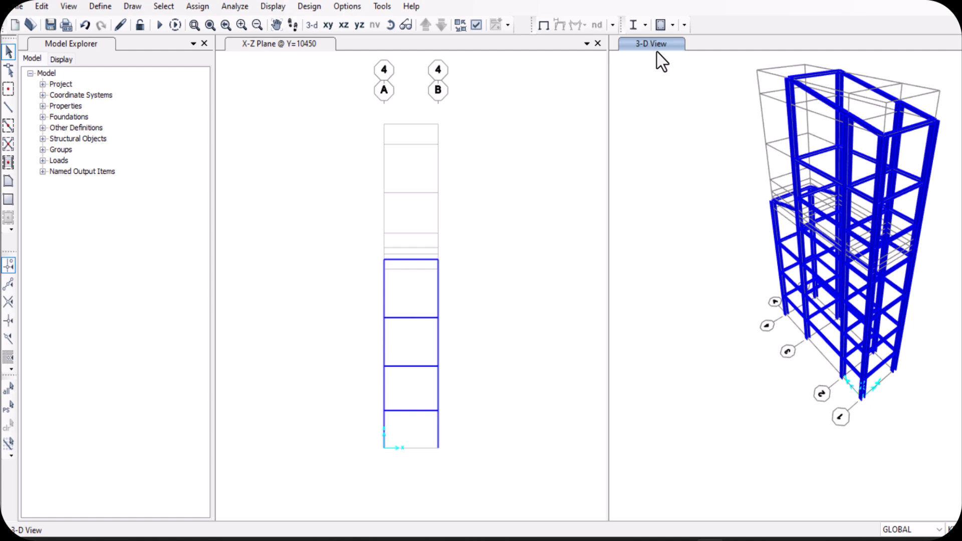
pyautogui.click(598, 44)
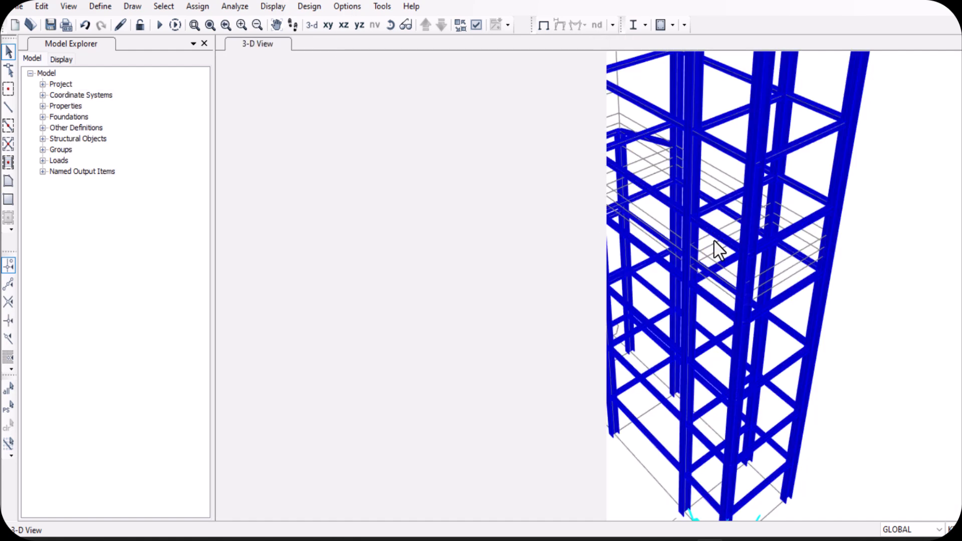
# Examine the extruded upper frame from several angles, including a close look at a beam-to-column connection
pyautogui.scroll(-5, 716, 270)
pyautogui.scroll(5, 677, 242)
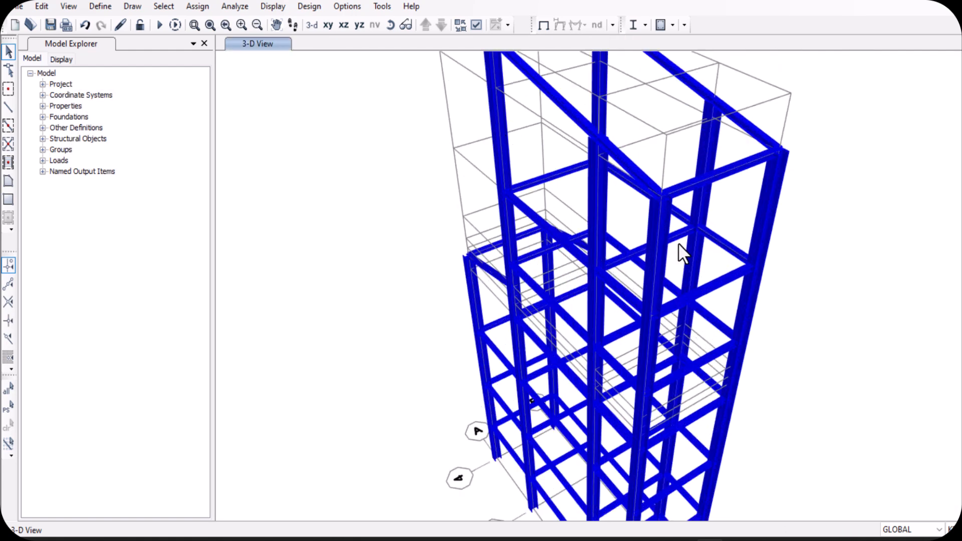
pyautogui.keyDown('shift'); pyautogui.moveTo(675, 230); pyautogui.dragTo(790, 164, button='middle'); pyautogui.keyUp('shift')
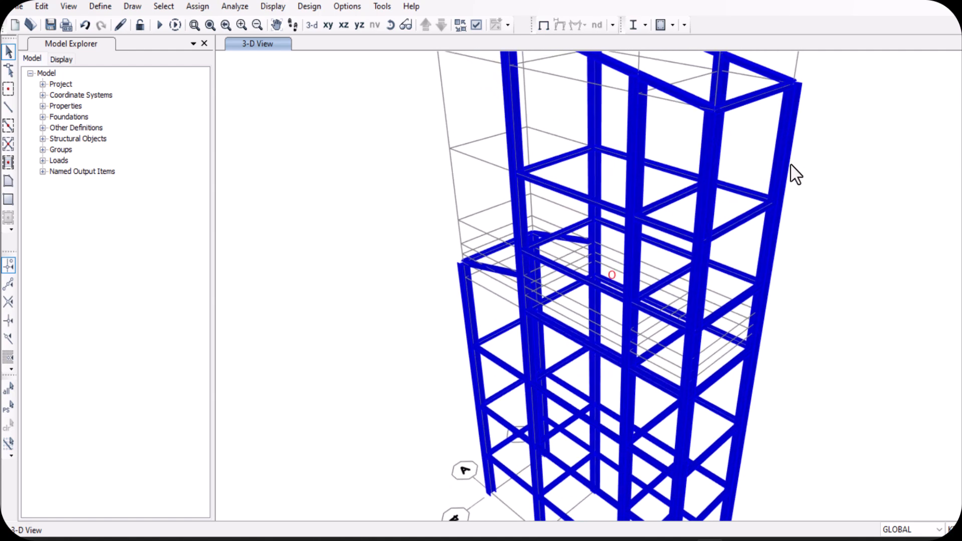
pyautogui.scroll(5, 651, 92)
pyautogui.scroll(-3, 615, 160)
pyautogui.keyDown('shift'); pyautogui.moveTo(624, 167); pyautogui.dragTo(574, 224, button='middle'); pyautogui.keyUp('shift')
pyautogui.scroll(2, 571, 241)
pyautogui.scroll(-2, 581, 253)
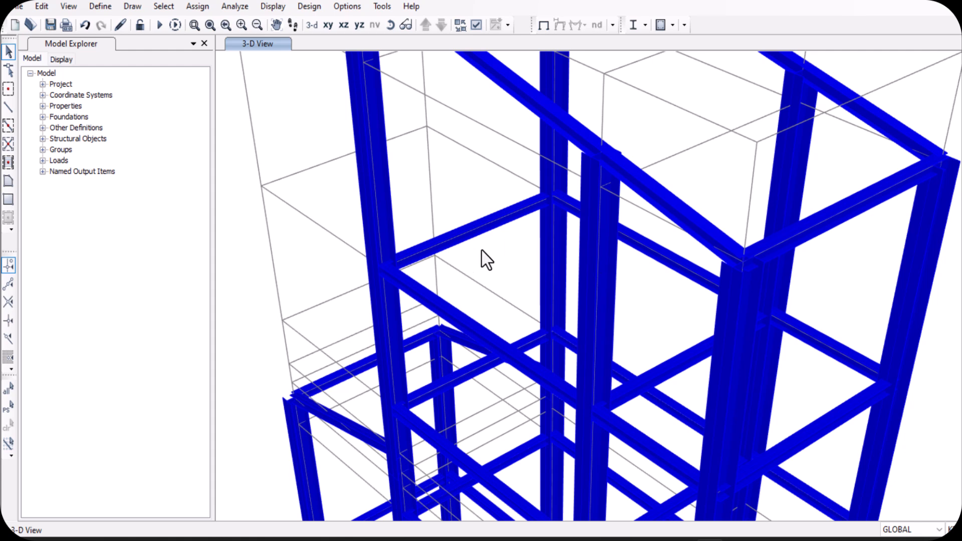
pyautogui.scroll(4, 380, 283)
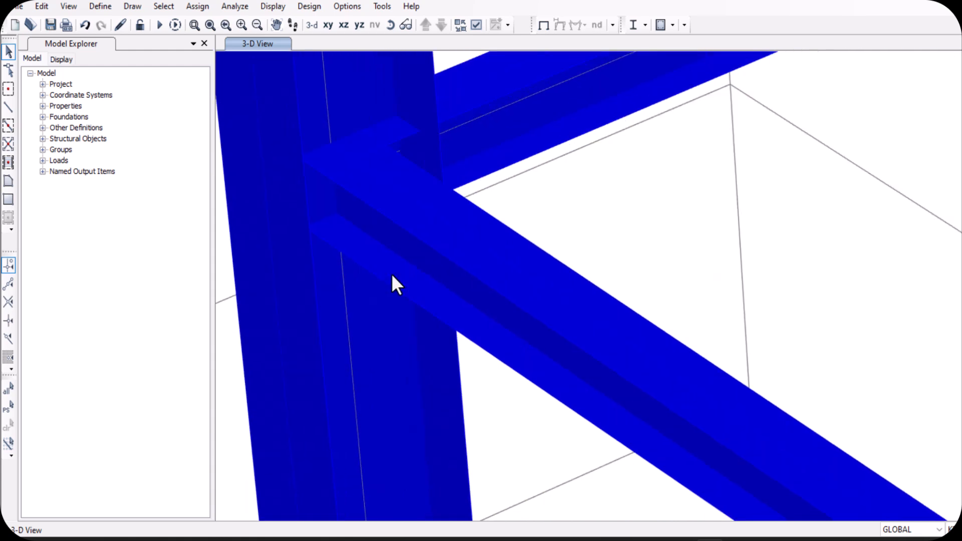
pyautogui.scroll(-4, 392, 274)
pyautogui.scroll(-2, 507, 228)
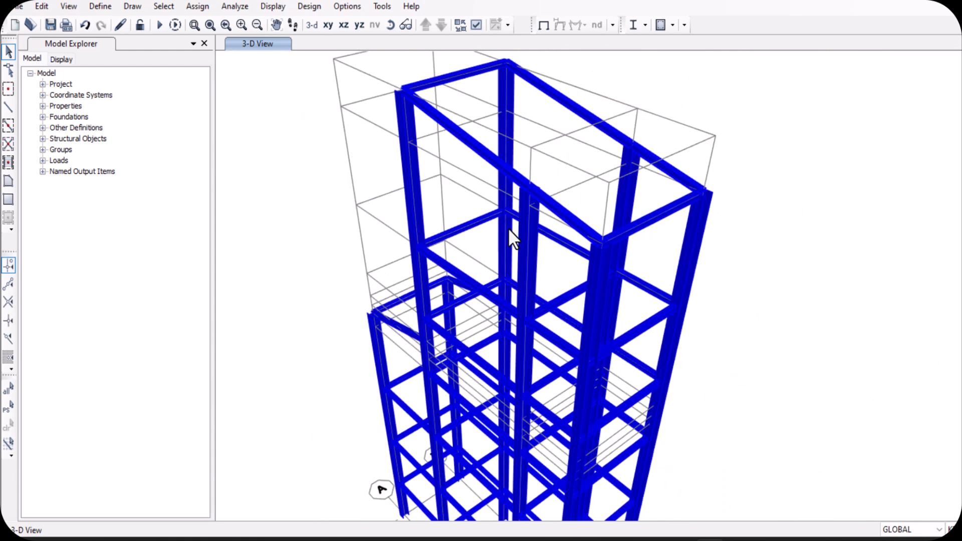
# Review the whole extruded tower, from its sloped top beams to the cross beams along grid lines 1 to 4
pyautogui.scroll(-1, 517, 265)
pyautogui.scroll(3, 528, 283)
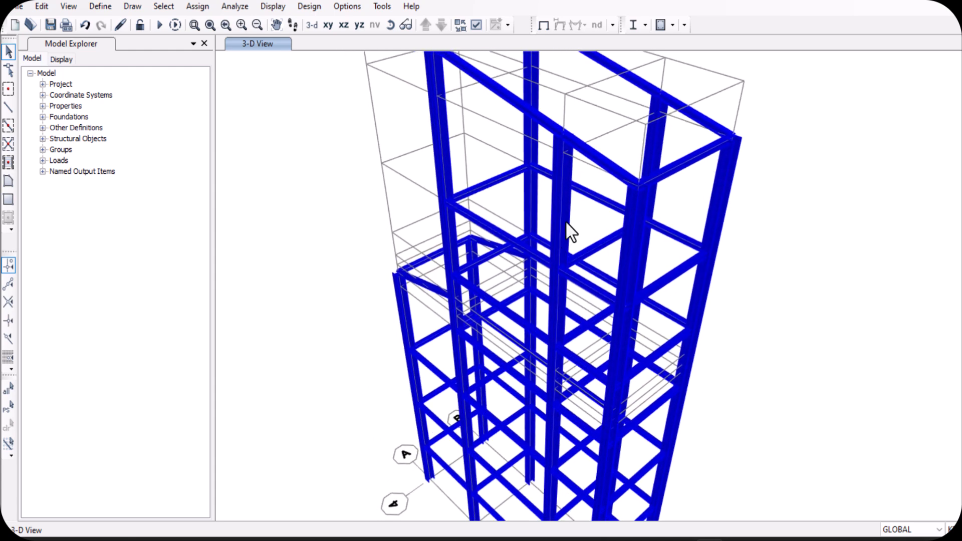
pyautogui.scroll(-3, 636, 221)
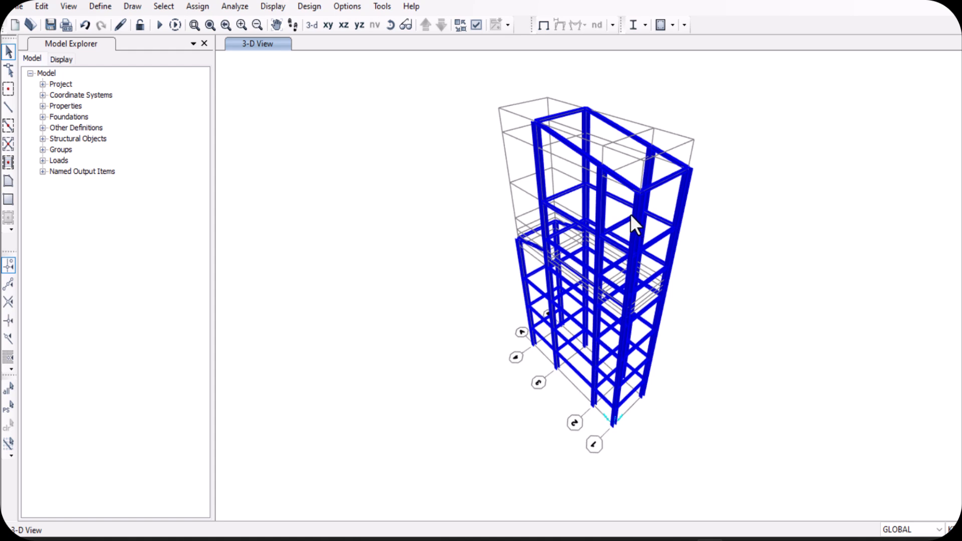
pyautogui.scroll(2, 607, 146)
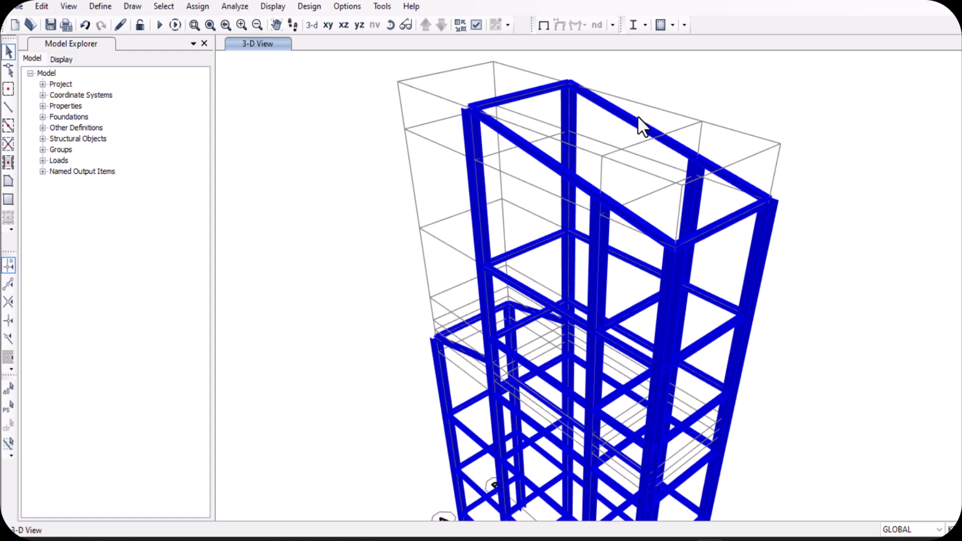
pyautogui.scroll(2, 636, 125)
pyautogui.scroll(-2, 635, 124)
pyautogui.scroll(-4, 679, 213)
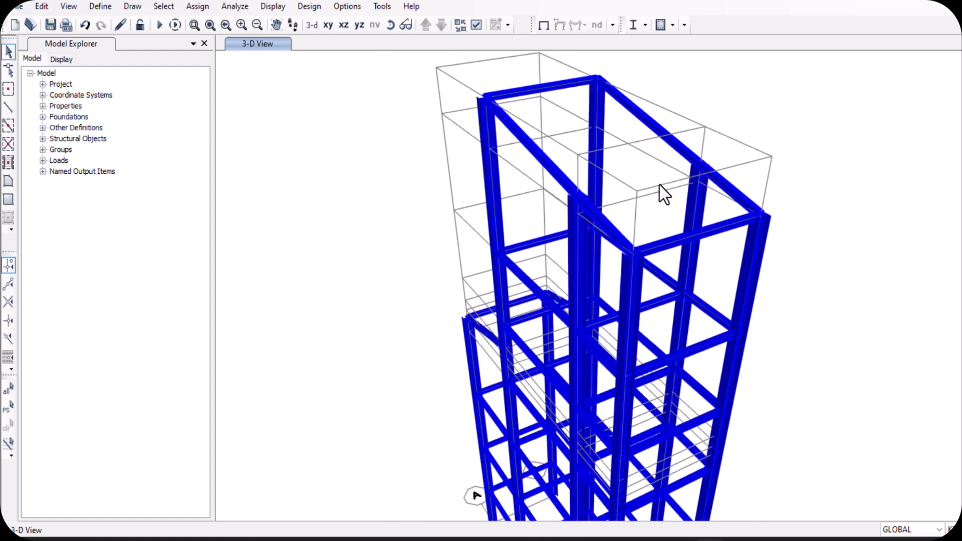
pyautogui.keyDown('shift'); pyautogui.moveTo(585, 321); pyautogui.dragTo(610, 210, button='middle'); pyautogui.keyUp('shift')
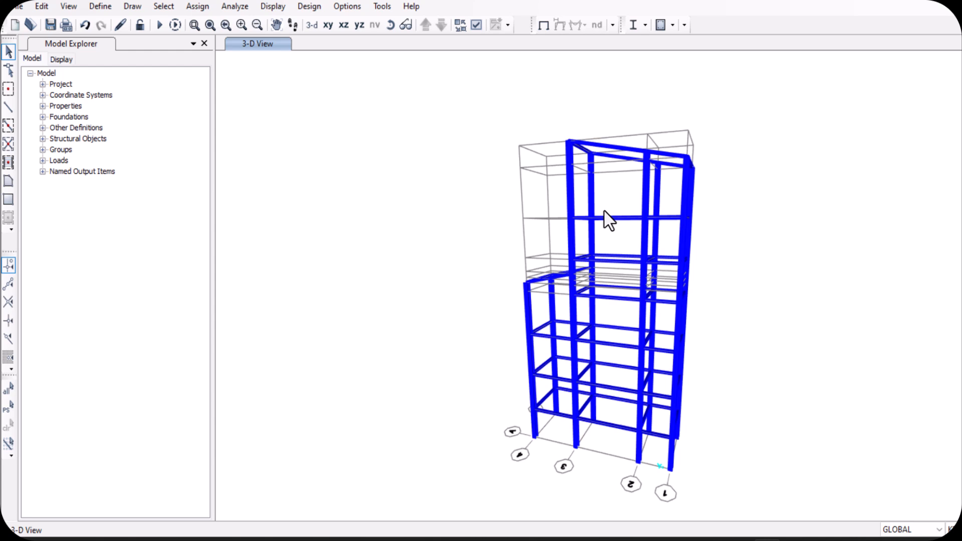
pyautogui.scroll(3, 637, 256)
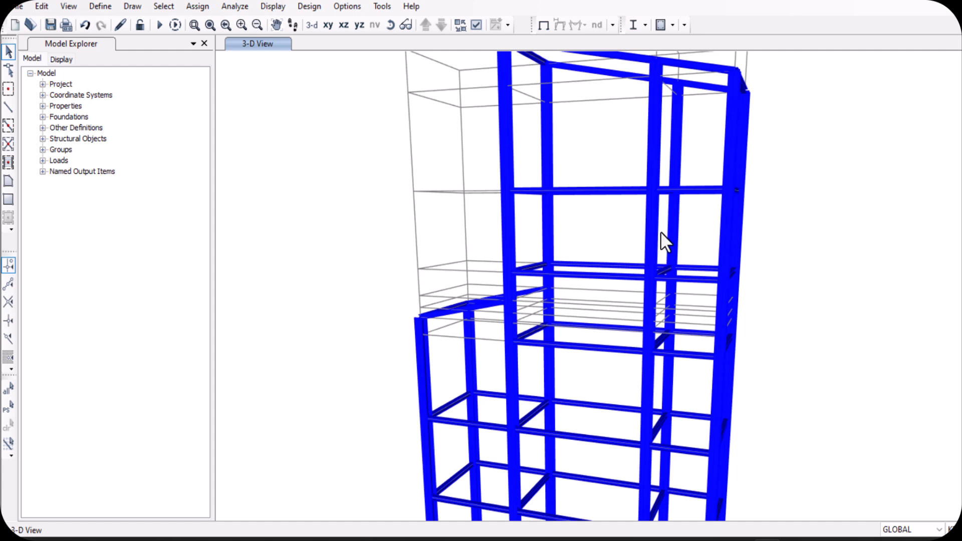
pyautogui.moveTo(663, 243); pyautogui.dragTo(672, 219, button='middle')
pyautogui.scroll(-3, 683, 211)
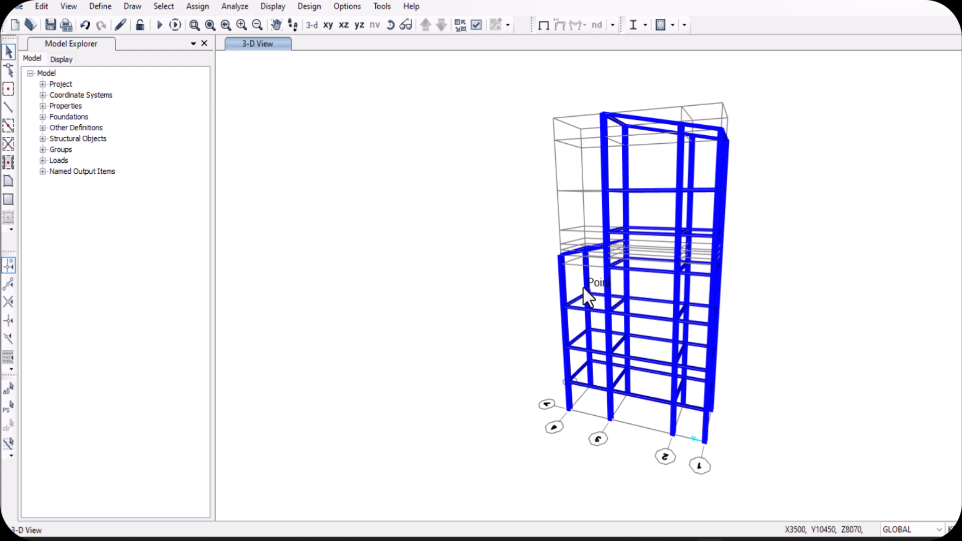
pyautogui.scroll(2, 576, 294)
pyautogui.scroll(-2, 617, 300)
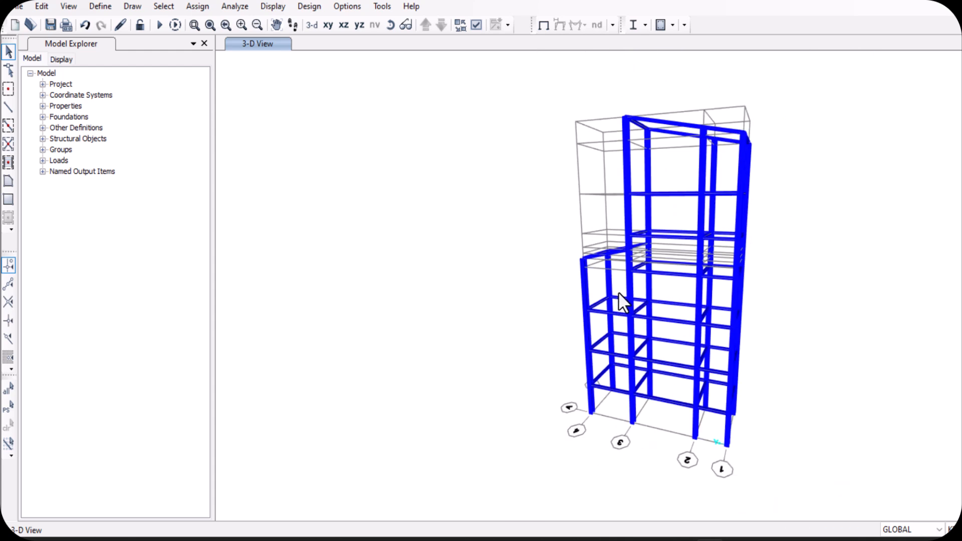